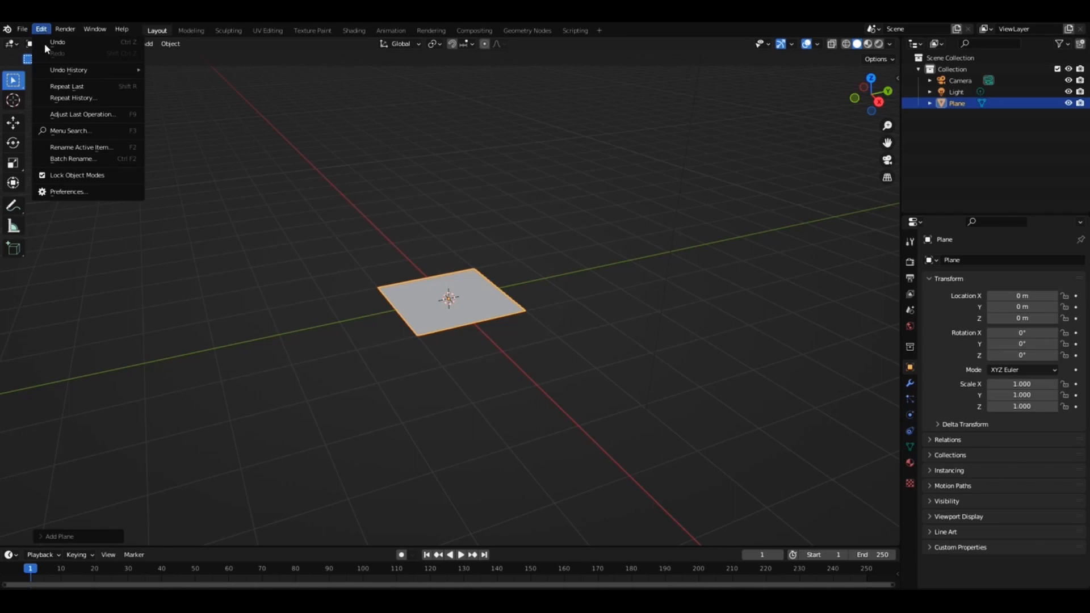
# Check the BagaPie Modifier add-on in the add-on preferences and look at the browser for installing an add-on file.
pyautogui.click(72, 192)
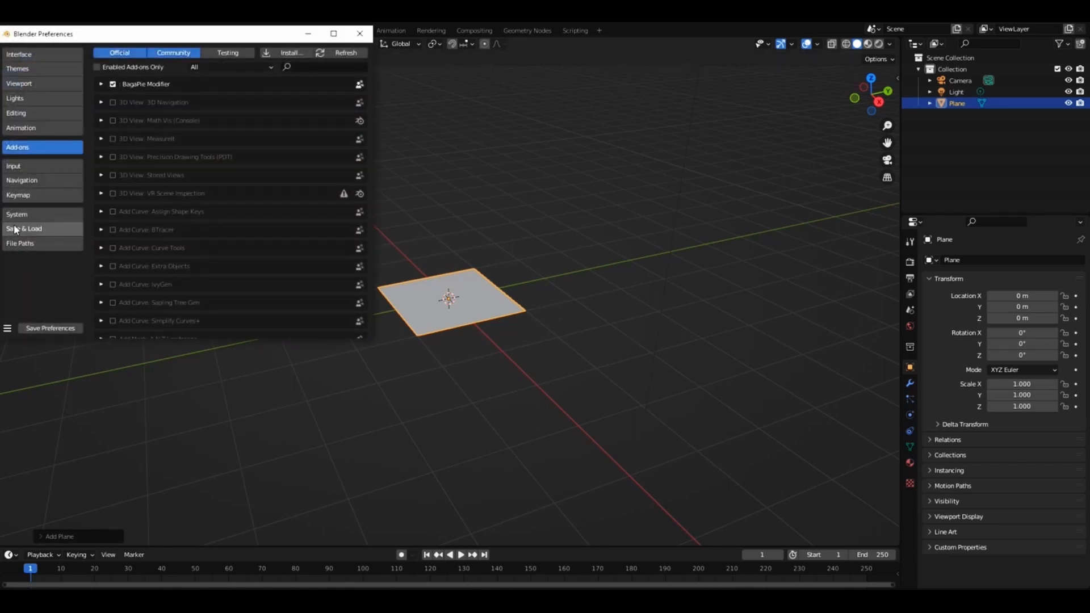
pyautogui.click(287, 54)
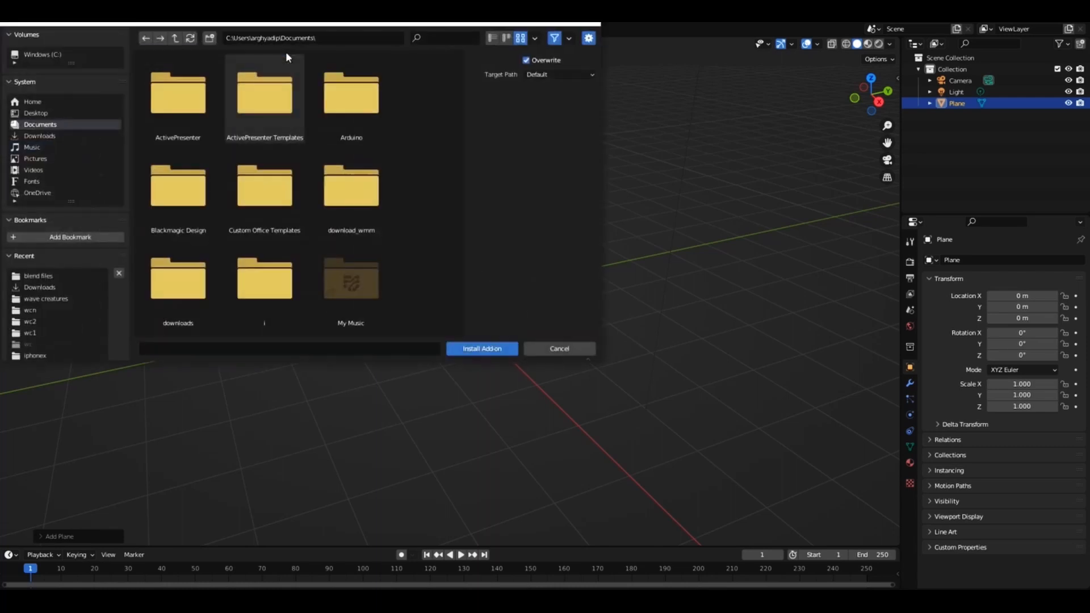
pyautogui.scroll(-2, 280, 191)
pyautogui.scroll(2, 280, 191)
pyautogui.click(549, 351)
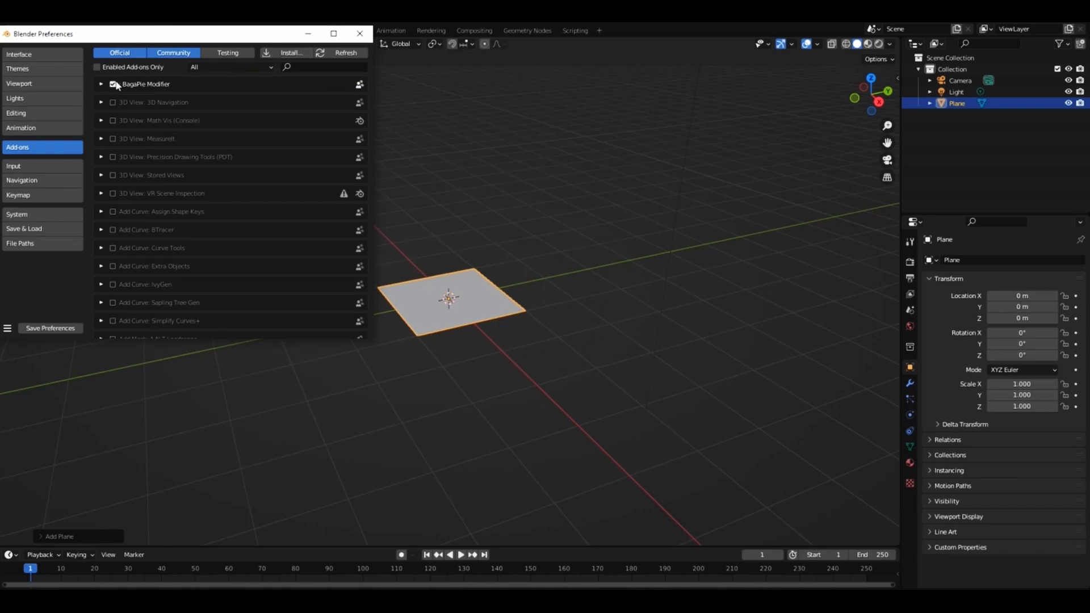
pyautogui.click(360, 34)
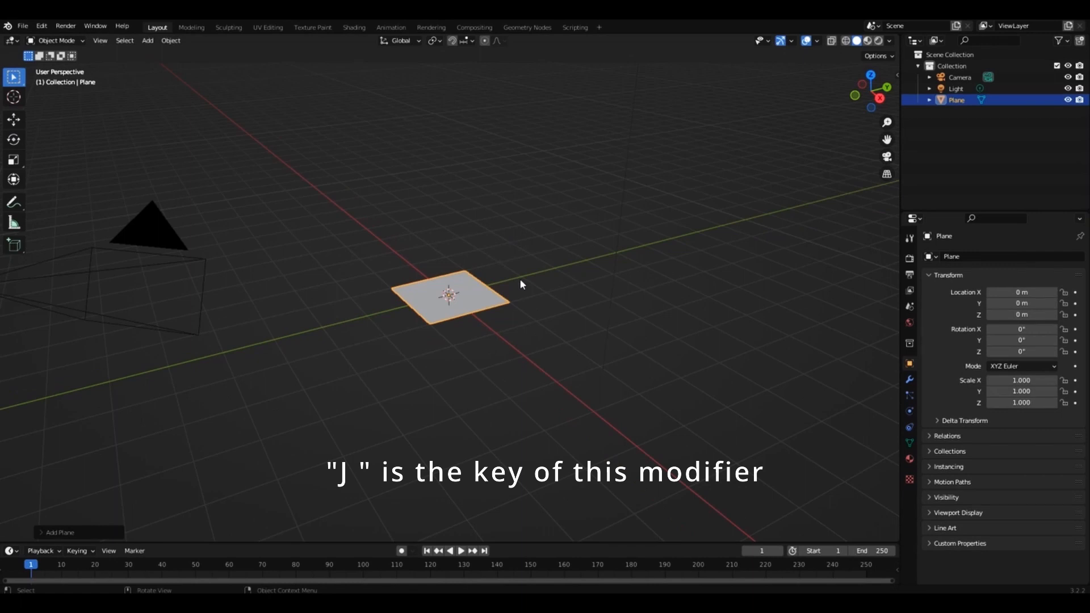
# Turn the plane into a brick wall with the BagaPie Wall Brick modifier and keep it selected.
pyautogui.press('j')
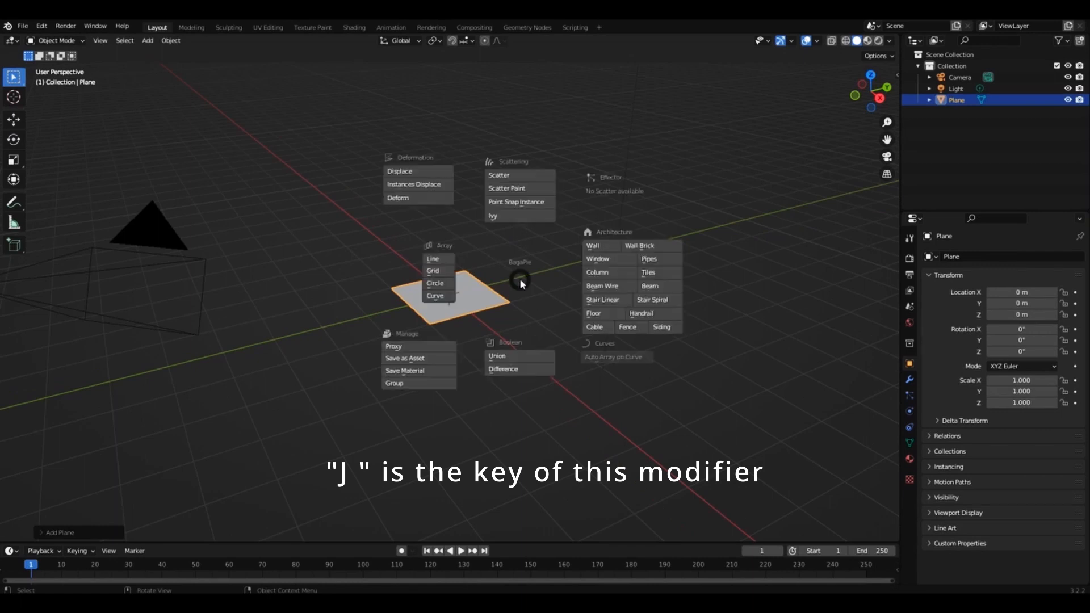
pyautogui.click(649, 246)
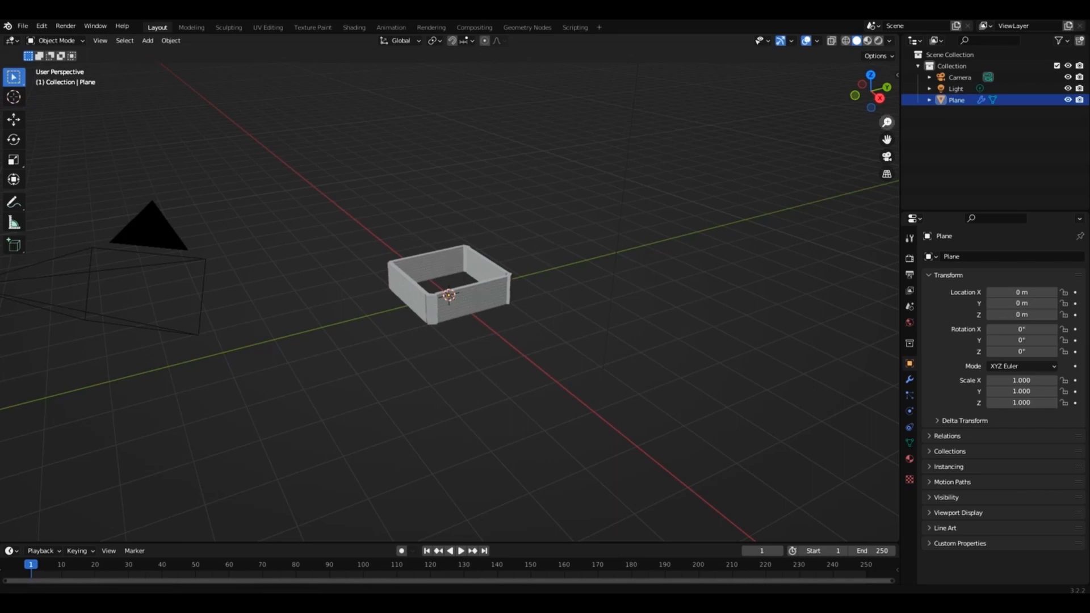
pyautogui.moveTo(887, 123); pyautogui.dragTo(859, 82)
pyautogui.click(608, 263)
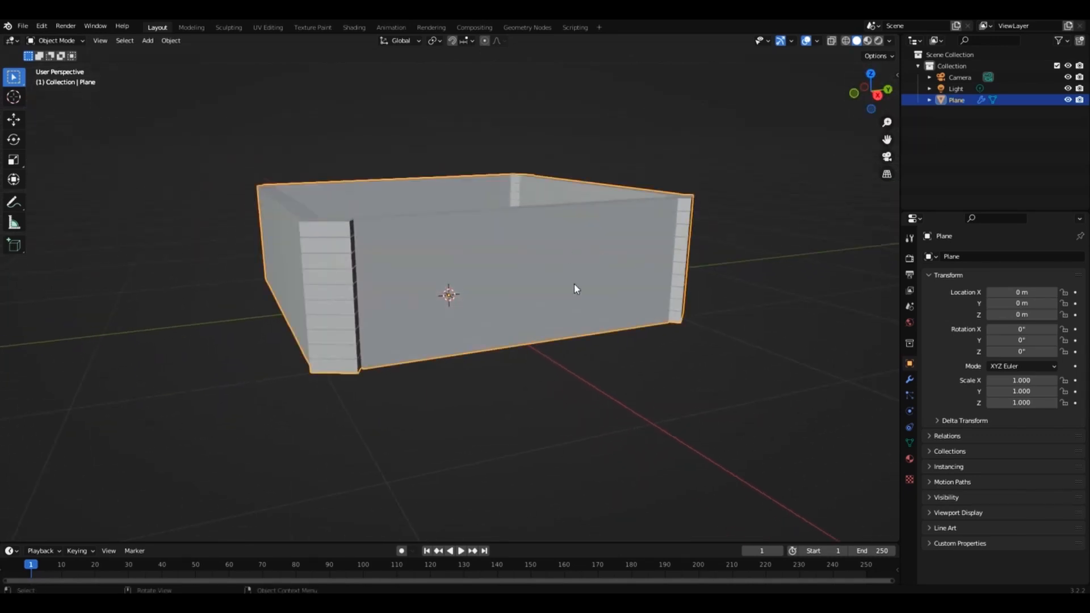
# Set the brick wall's thickness to 0.12, length to 0.295 and row count to 17.
pyautogui.click(909, 379)
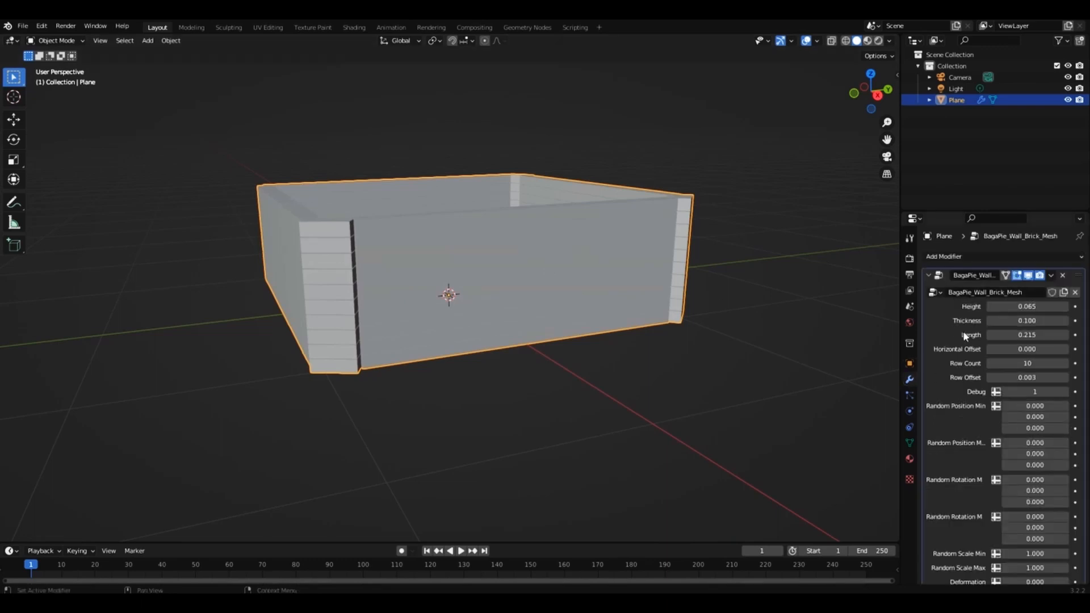
pyautogui.scroll(-4, 952, 356)
pyautogui.scroll(4, 953, 357)
pyautogui.moveTo(1020, 304); pyautogui.dragTo(1032, 363)
pyautogui.click(990, 306)
pyautogui.click(990, 307)
pyautogui.click(1066, 322)
pyautogui.click(1066, 322)
pyautogui.scroll(-1, 871, 93)
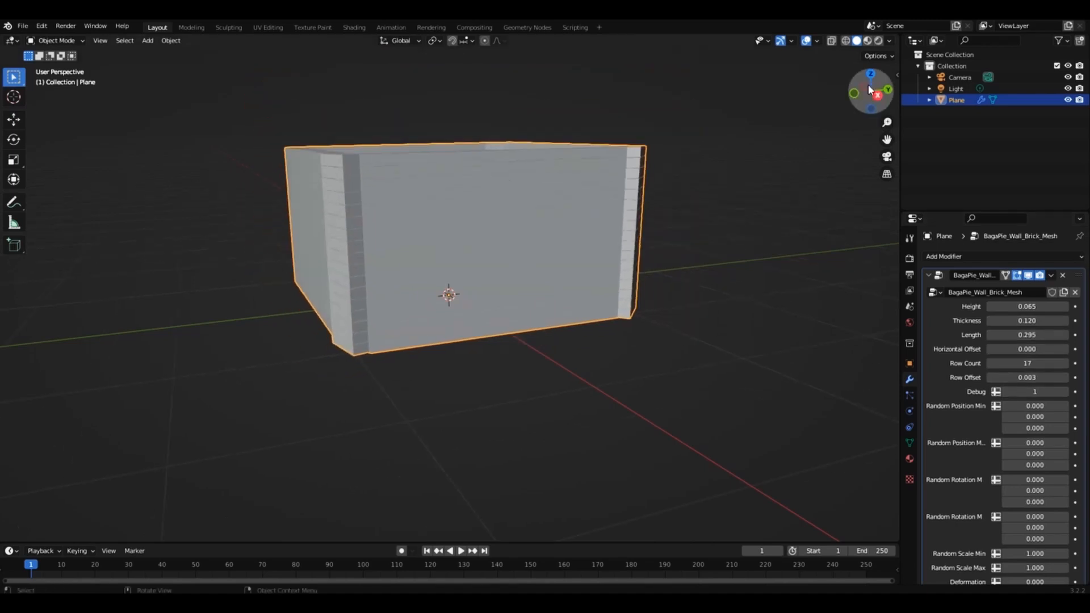
pyautogui.click(792, 135)
# Set the bricks' random position X to 0.1/0.15, rotation X to -0.12/-0.03, scale to 0.76/1.25, deformation X to 0.17 and row offset to 0.023.
pyautogui.moveTo(871, 90); pyautogui.dragTo(794, 74)
pyautogui.moveTo(1027, 407)
pyautogui.mouseDown()
pyautogui.moveTo(1054, 406)
pyautogui.moveTo(1031, 407)
pyautogui.mouseUp()
pyautogui.moveTo(1027, 444); pyautogui.dragTo(1022, 479)
pyautogui.moveTo(1029, 516); pyautogui.dragTo(1030, 517)
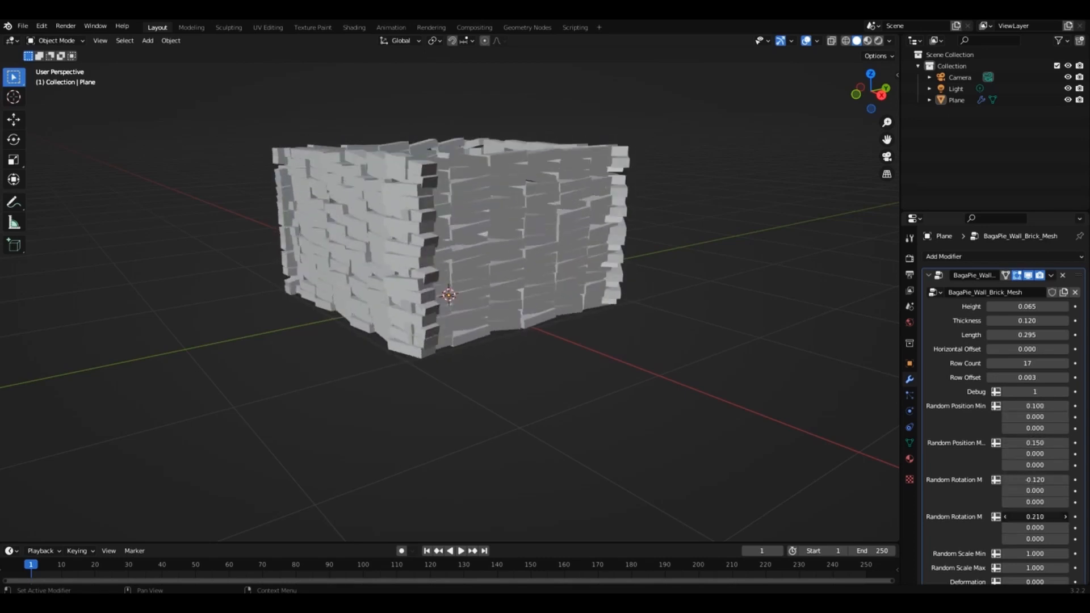
pyautogui.scroll(-2, 1003, 490)
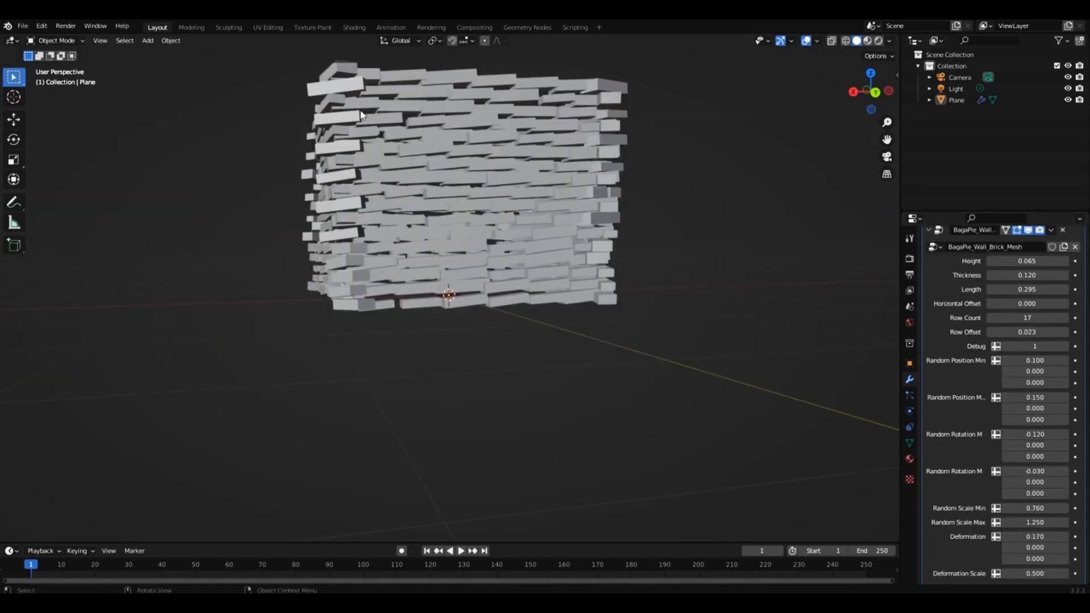
pyautogui.moveTo(888, 140); pyautogui.dragTo(900, 219)
pyautogui.moveTo(875, 102); pyautogui.dragTo(889, 109)
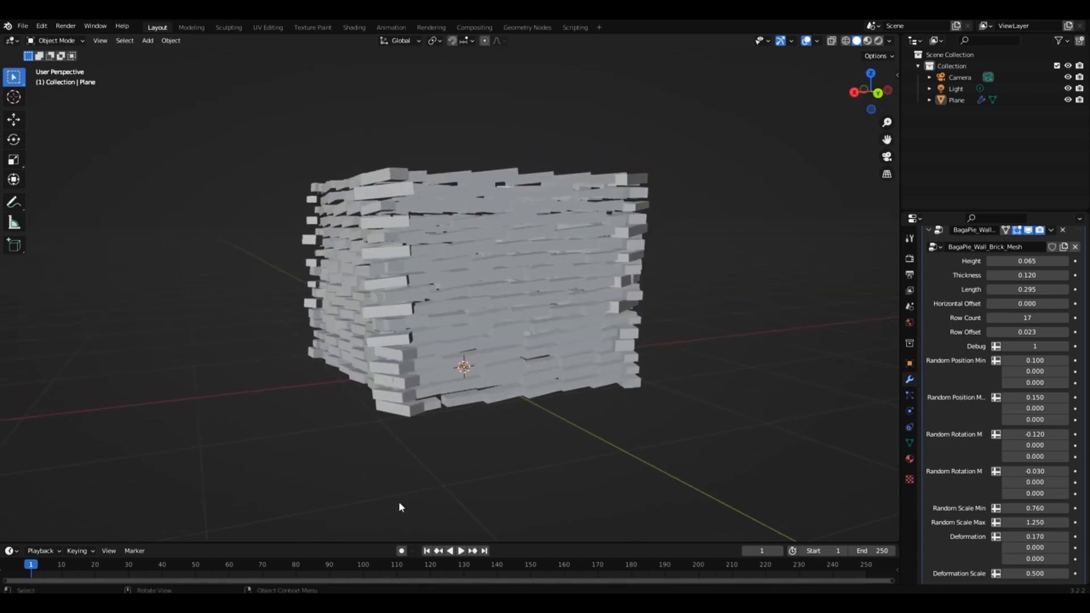
# Enlarge the timeline, set the Random Position Min X to 0.14 and keyframe it on frame 1.
pyautogui.moveTo(380, 541); pyautogui.dragTo(381, 486)
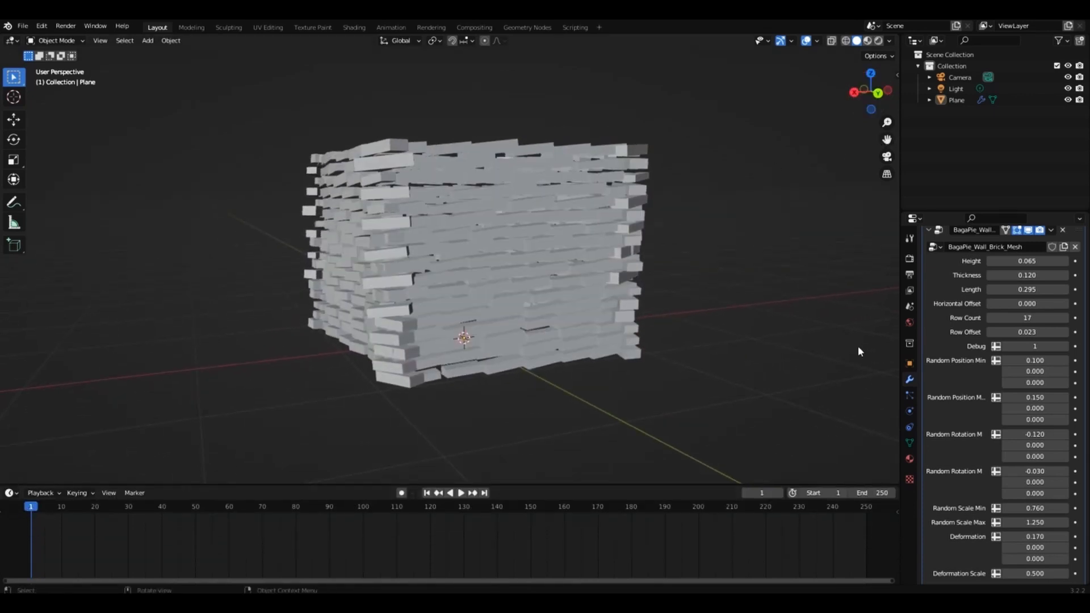
pyautogui.scroll(2, 939, 321)
pyautogui.moveTo(1022, 406)
pyautogui.mouseDown()
pyautogui.moveTo(1061, 406)
pyautogui.moveTo(1037, 407)
pyautogui.mouseUp()
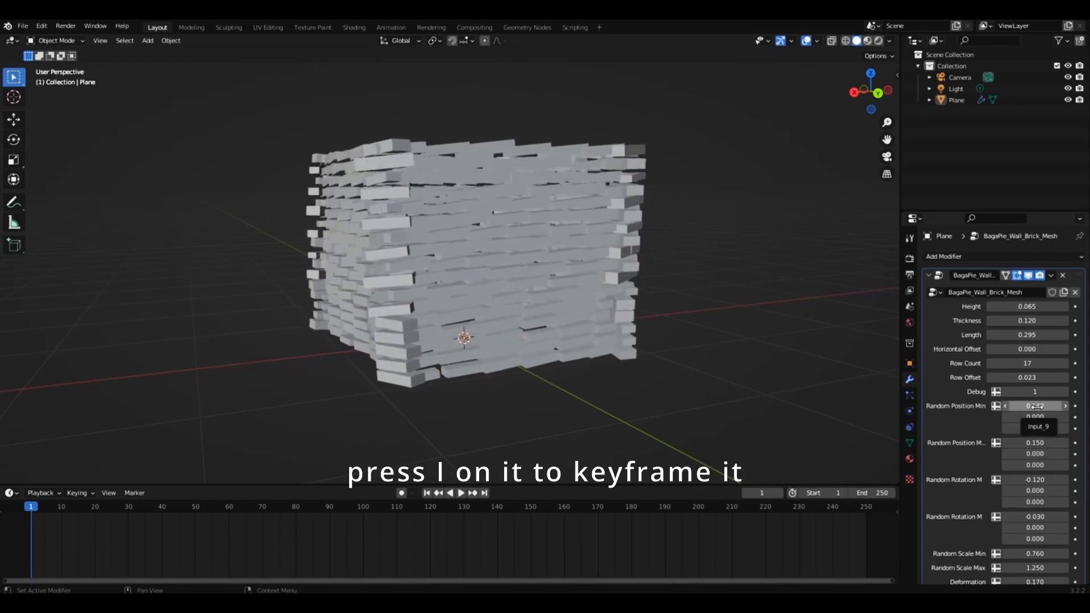
pyautogui.press('i')
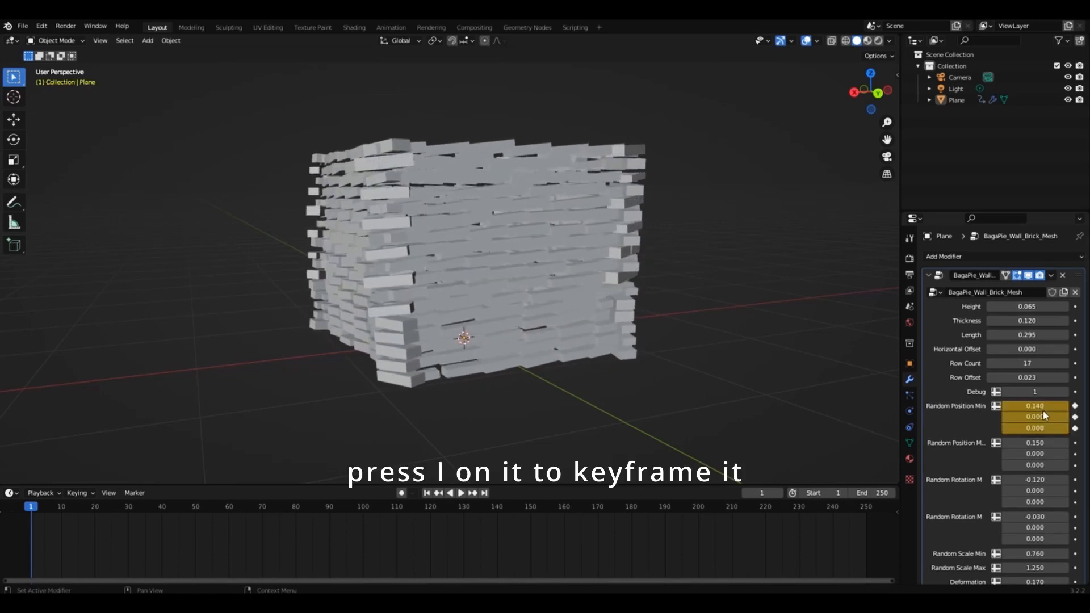
# Set the Random Position Min X to 2.94 on frame 90 and keyframe it to scatter the bricks.
pyautogui.click(330, 509)
pyautogui.moveTo(1034, 406)
pyautogui.mouseDown()
pyautogui.moveTo(1081, 406)
pyautogui.moveTo(1056, 406)
pyautogui.mouseUp()
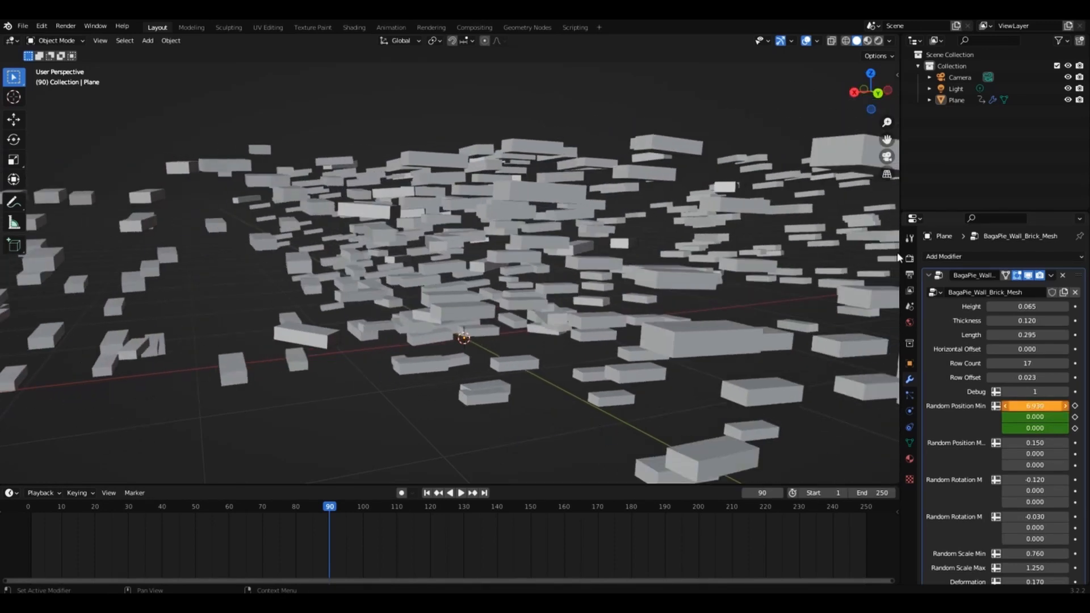
pyautogui.moveTo(887, 122); pyautogui.dragTo(887, 150)
pyautogui.moveTo(871, 91); pyautogui.dragTo(910, 122)
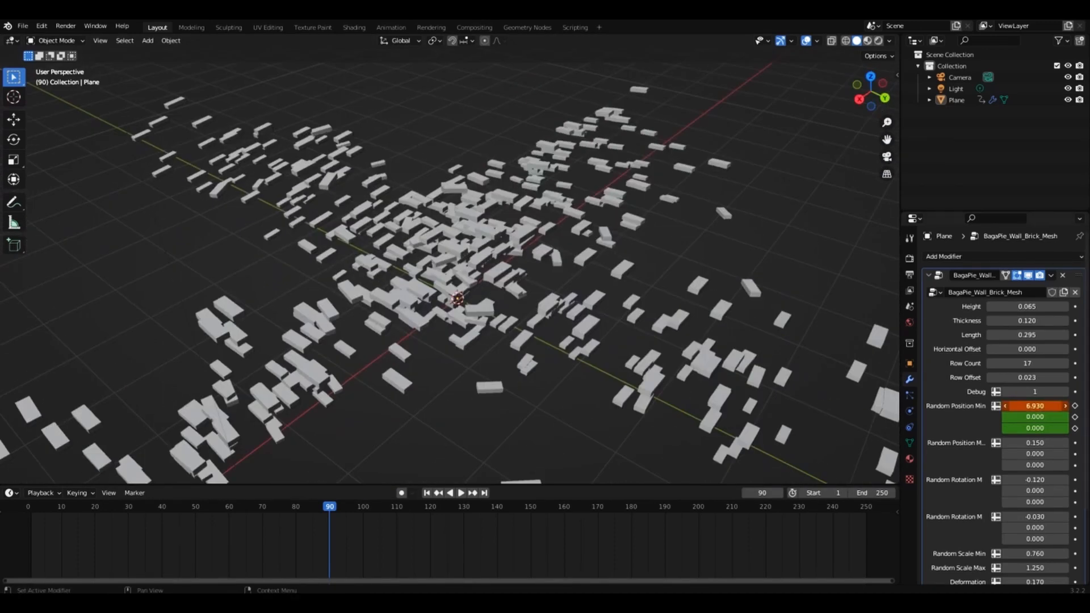
pyautogui.moveTo(1035, 406); pyautogui.dragTo(1021, 406)
pyautogui.press('i')
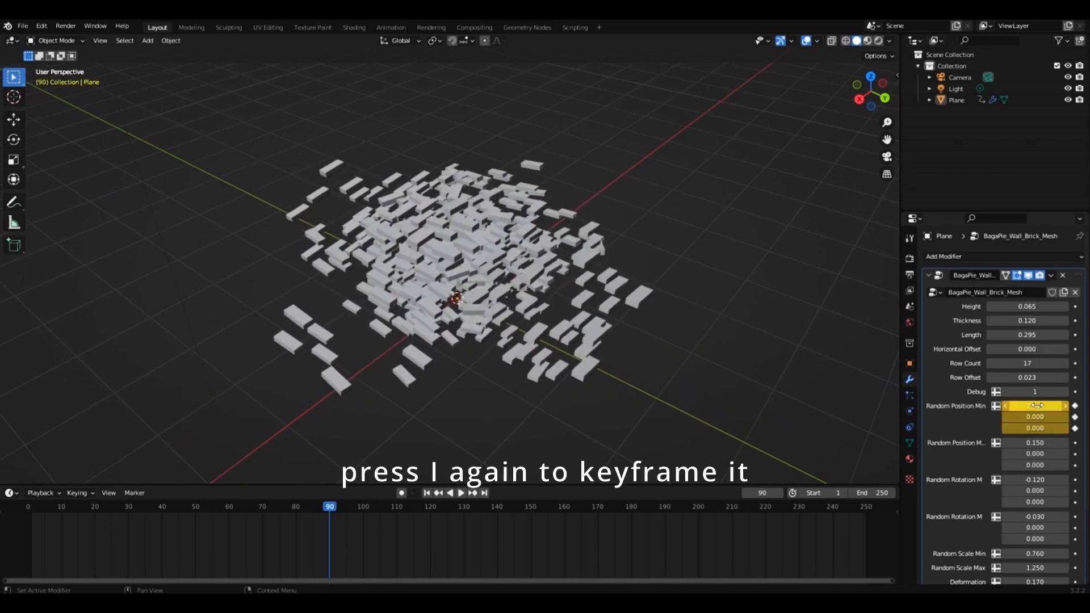
# Play back the brick scatter animation and return to frame 1.
pyautogui.hotkey('shift', 'Left')
pyautogui.press('space')
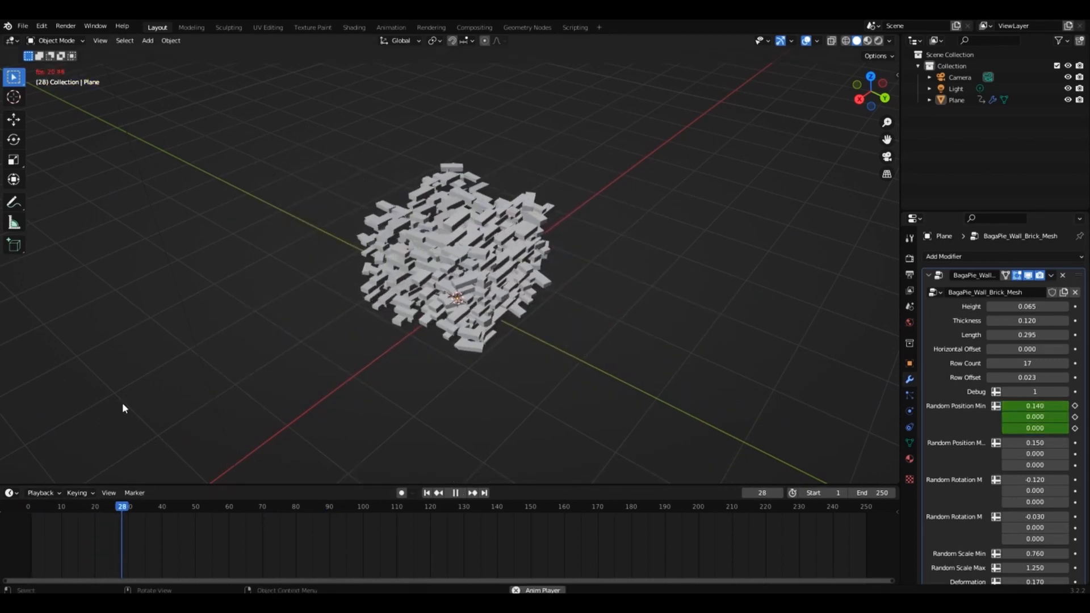
pyautogui.press('space')
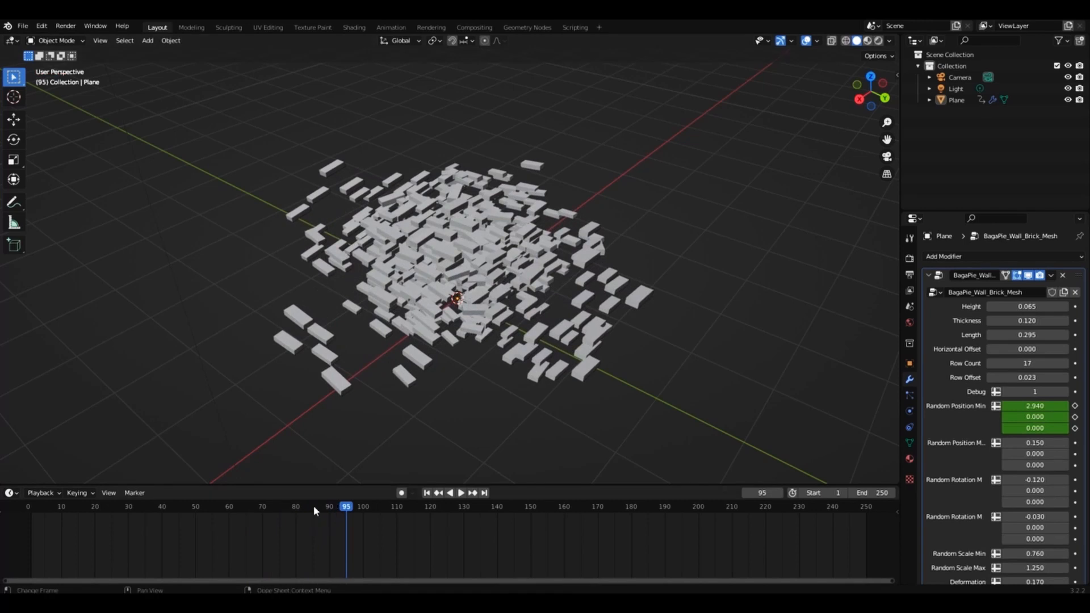
pyautogui.click(325, 504)
pyautogui.click(32, 507)
pyautogui.press('space')
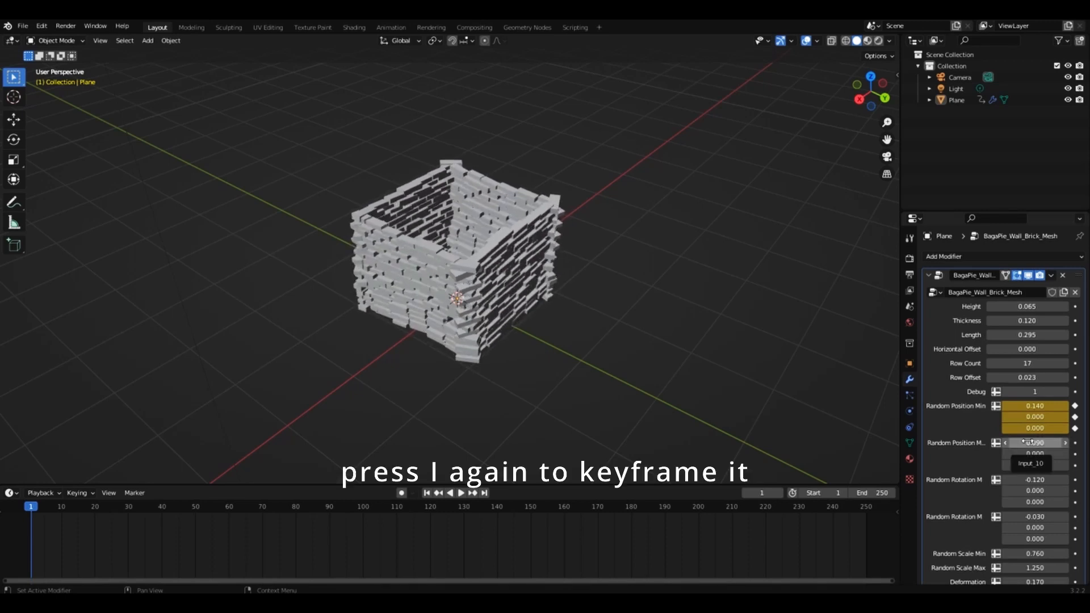
# Keyframe the Random Position Max X at 0.09 on frame 1 and at 2.01 on frame 90.
pyautogui.press('i')
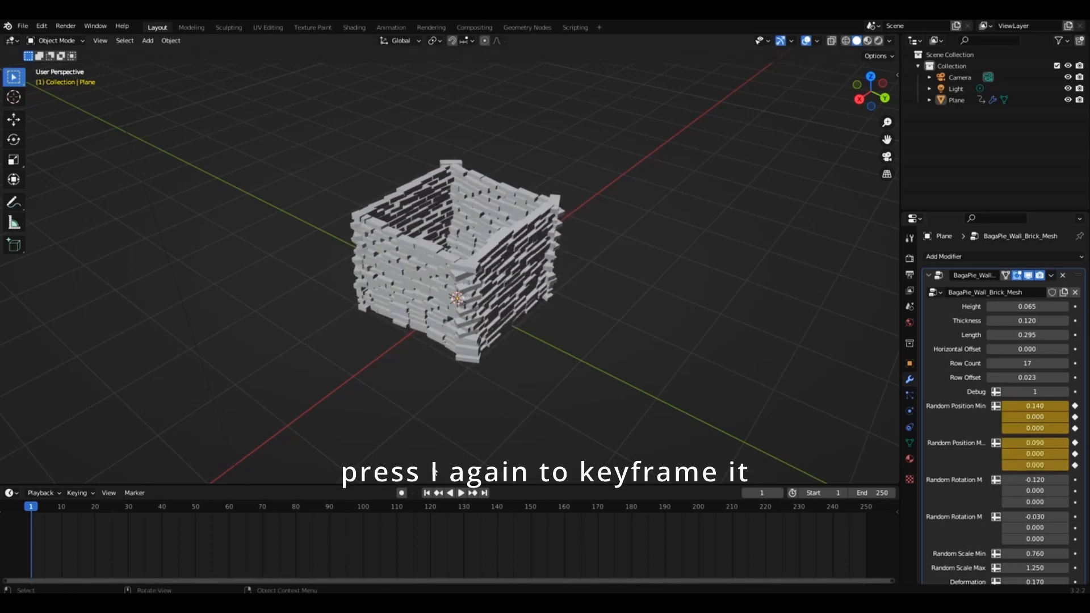
pyautogui.click(330, 506)
pyautogui.moveTo(1034, 442); pyautogui.dragTo(1084, 442)
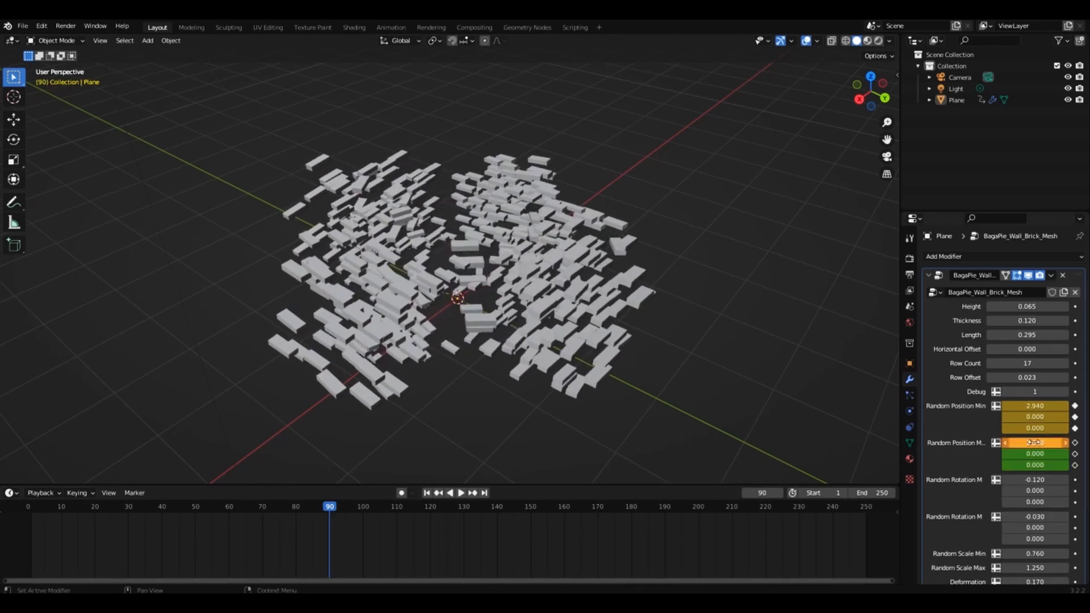
pyautogui.press('i')
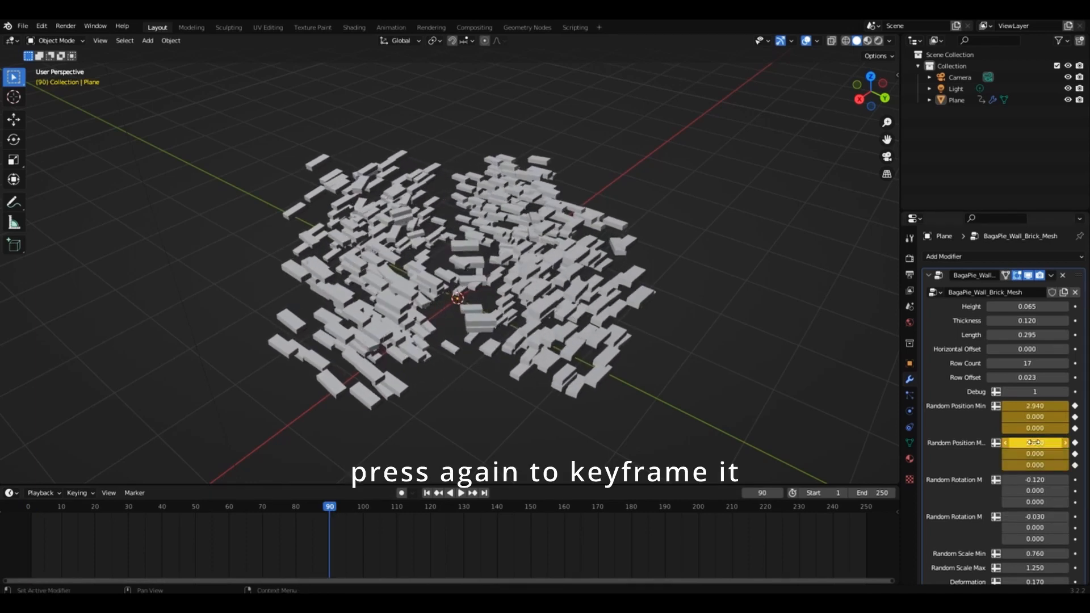
# Keyframe Random Scale Min and Max at -0.07 and 1.44 on frame 0, and at 0.95 and 0.72 on frame 90.
pyautogui.click(26, 505)
pyautogui.press('space')
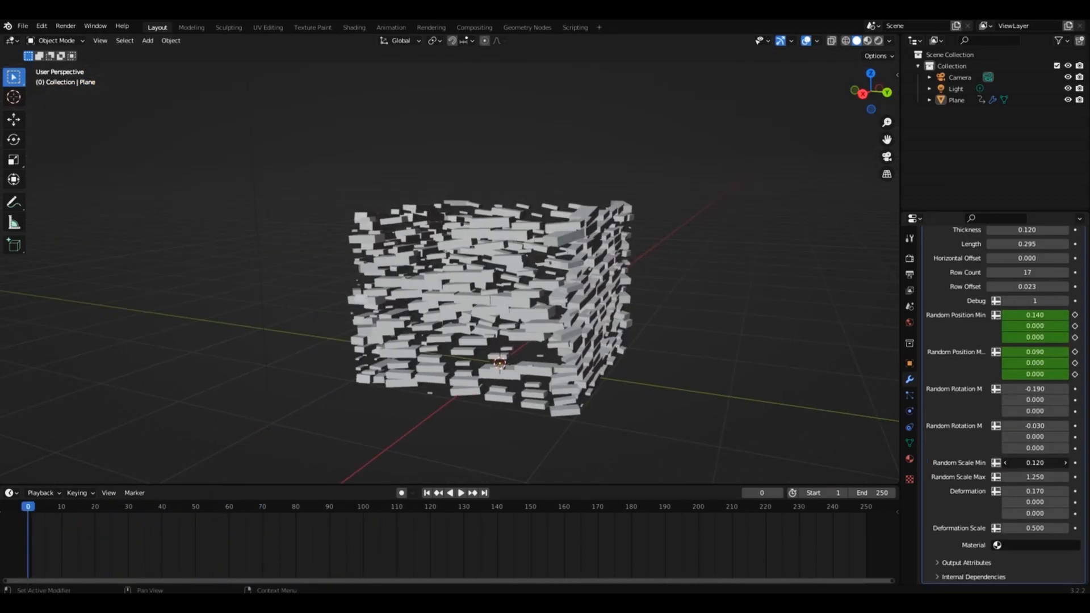
pyautogui.moveTo(1034, 463)
pyautogui.mouseDown()
pyautogui.moveTo(999, 463)
pyautogui.moveTo(1046, 463)
pyautogui.mouseUp()
pyautogui.press('i')
pyautogui.click(330, 507)
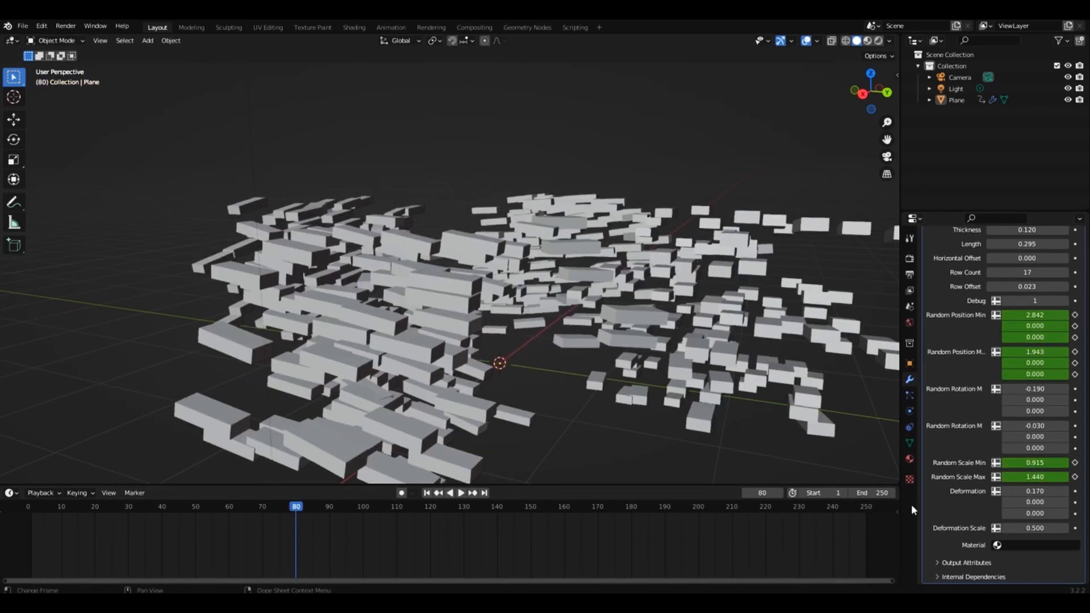
pyautogui.press('i')
# Set the bricks' X deformation to 0.25, play back the animation and return to frame 0.
pyautogui.moveTo(1034, 492); pyautogui.dragTo(1041, 492)
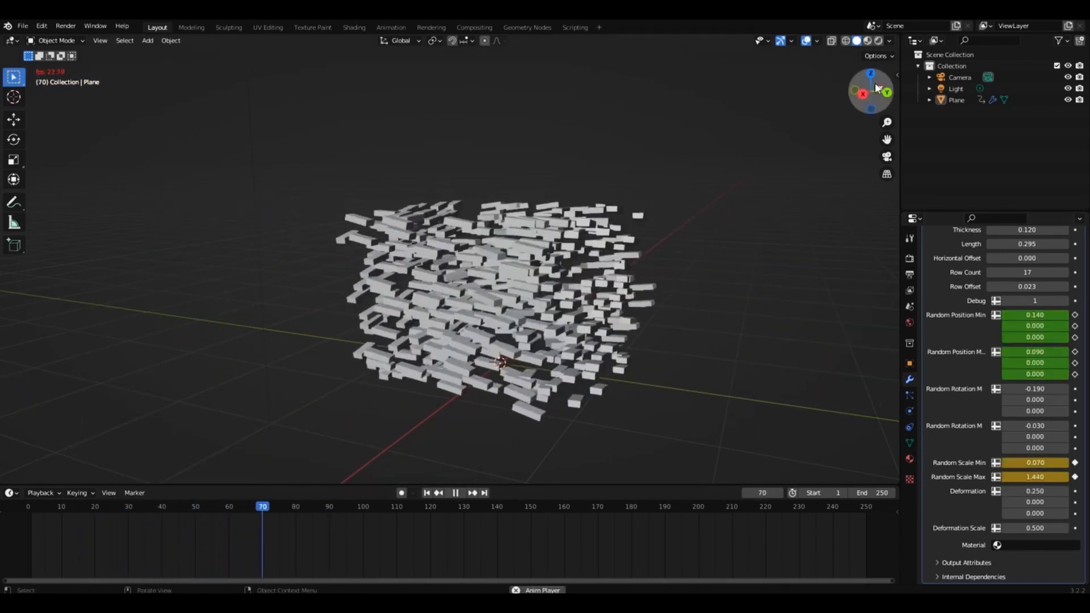
pyautogui.moveTo(878, 88); pyautogui.dragTo(782, 98)
pyautogui.press('space')
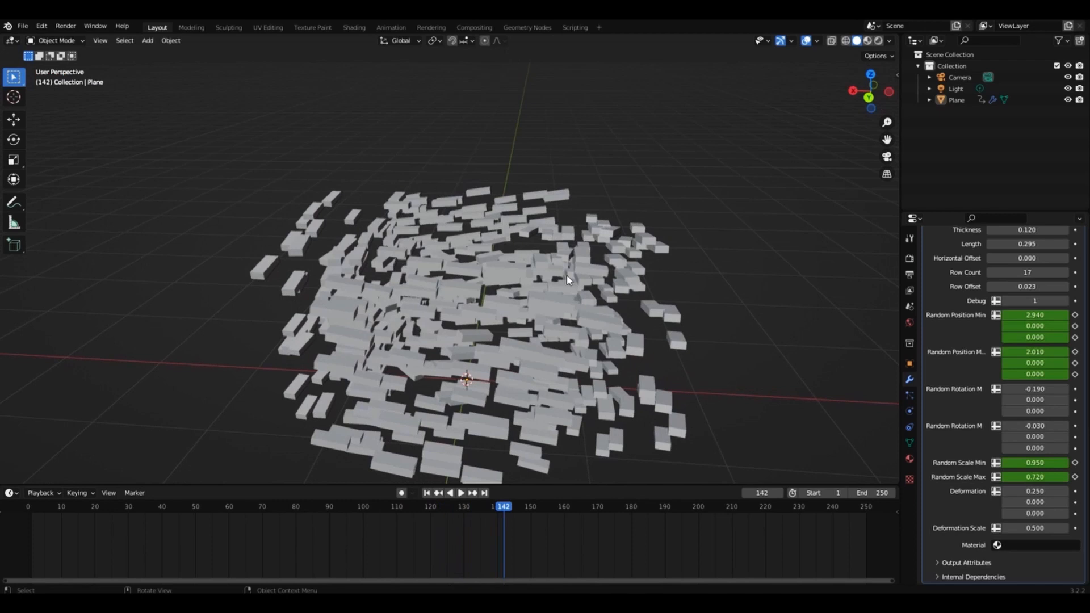
pyautogui.click(28, 505)
pyautogui.moveTo(882, 95); pyautogui.dragTo(823, 77)
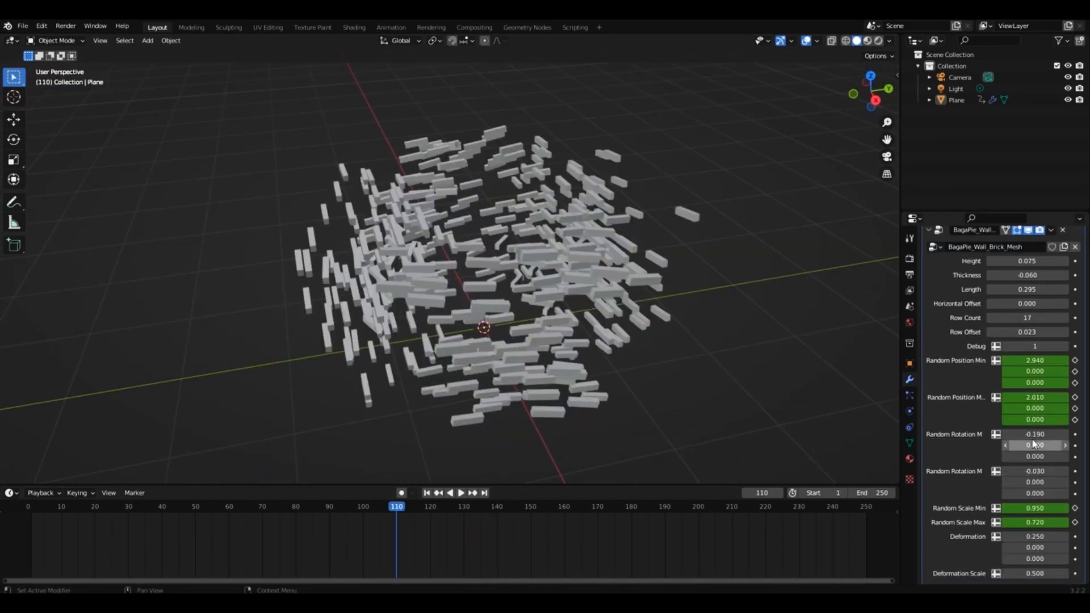
# Set brick height to 0.075 and thickness to -0.06, and keyframe Random Rotation Min X at 0.51 on frame 0 and higher on frame 90.
pyautogui.moveTo(1034, 434); pyautogui.dragTo(931, 463)
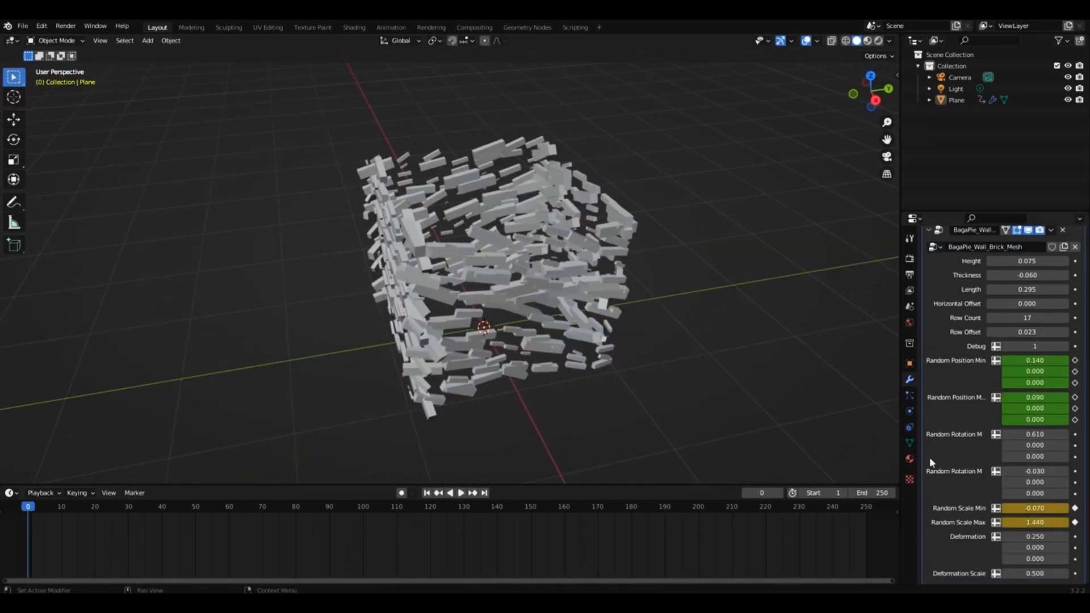
pyautogui.write('0')
pyautogui.press('Return')
pyautogui.moveTo(1041, 436); pyautogui.dragTo(1087, 435)
pyautogui.press('i')
pyautogui.click(329, 507)
pyautogui.press('i')
# Keyframe the Random Rotation Max X at -1.43 on frame 0 and at a higher value on frame 90.
pyautogui.click(29, 508)
pyautogui.moveTo(1034, 472); pyautogui.dragTo(1011, 471)
pyautogui.press('i')
pyautogui.click(329, 505)
pyautogui.press('i')
# Set the horizontal offset to -0.01, row offset to 0.013 and the animation's end frame to 90, checking the motion in playback.
pyautogui.press('space')
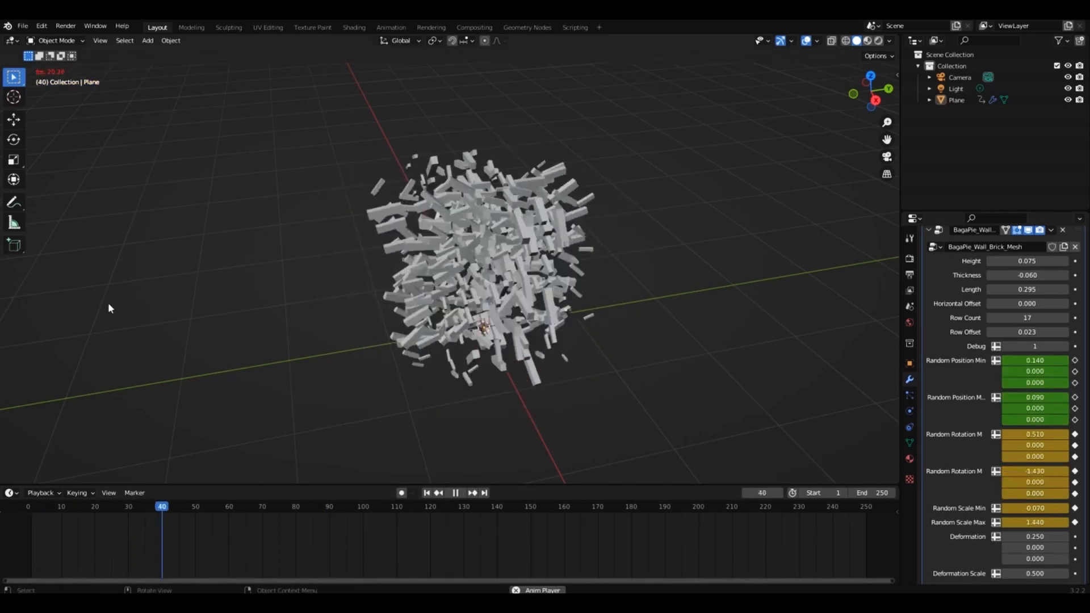
pyautogui.click(29, 508)
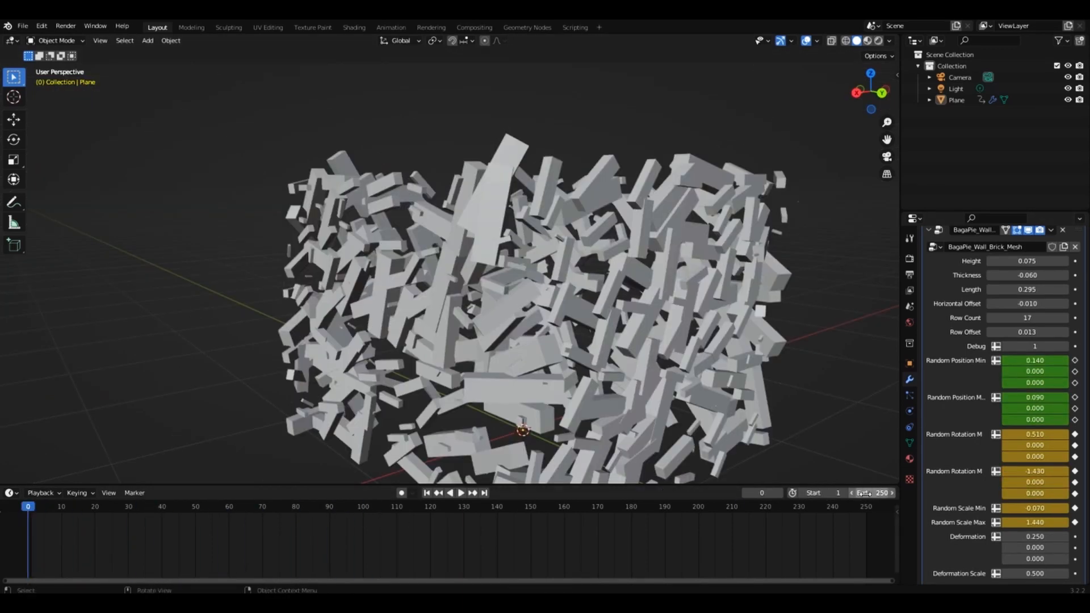
pyautogui.press('Return')
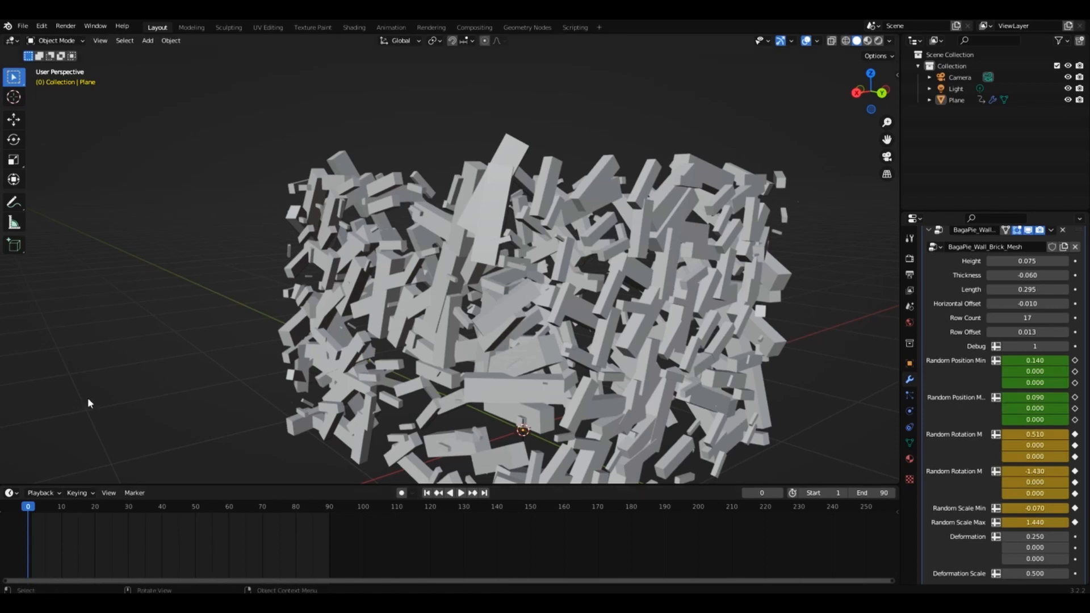
pyautogui.press('space')
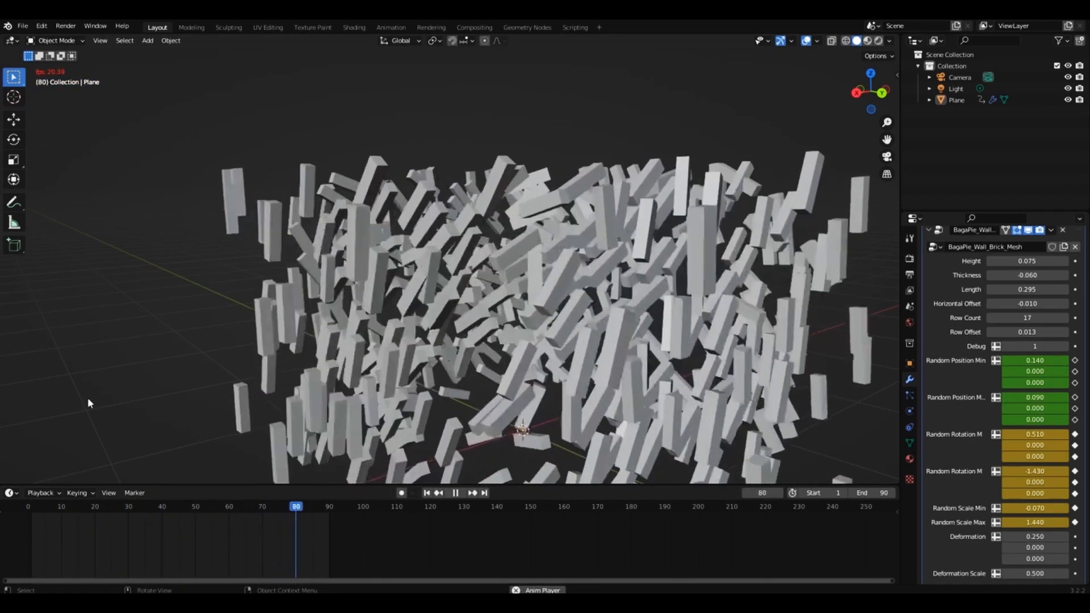
pyautogui.press('space')
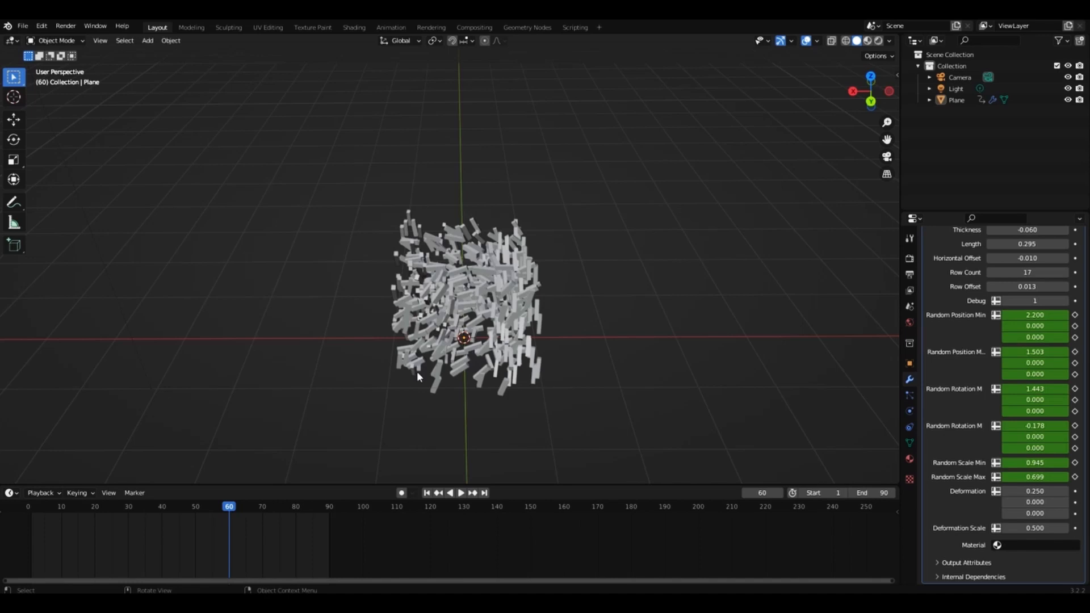
# Go to the end of the animation, add a cube mesh at the centre of the scattered bricks and scale it down.
pyautogui.hotkey('shift', 'Right')
pyautogui.hotkey('shift', 'a')
pyautogui.moveTo(612, 188)
pyautogui.click(732, 202)
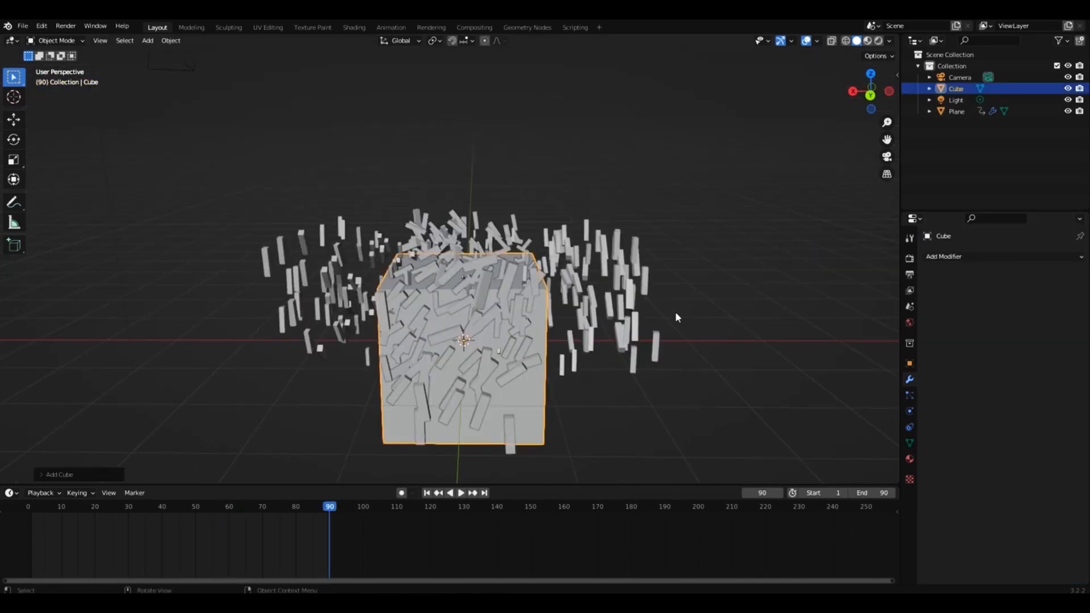
pyautogui.press('s')
pyautogui.click(437, 322)
# Raise the small cube to mid-height of the bricks and rotate it about X and by 45° about Y.
pyautogui.press('KP_1')
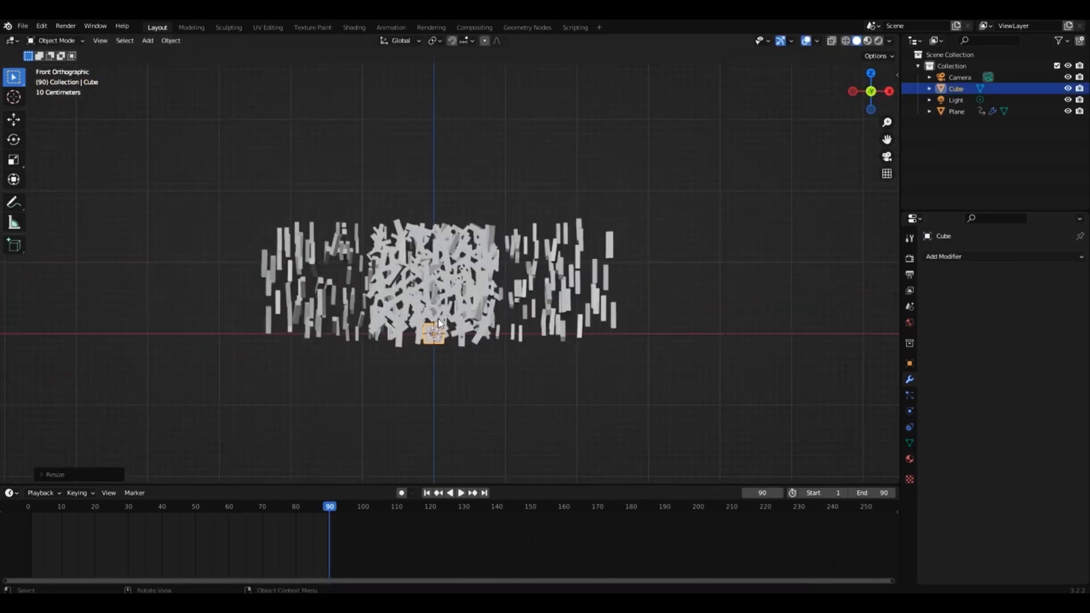
pyautogui.click(5, 128)
pyautogui.moveTo(433, 288); pyautogui.dragTo(433, 239)
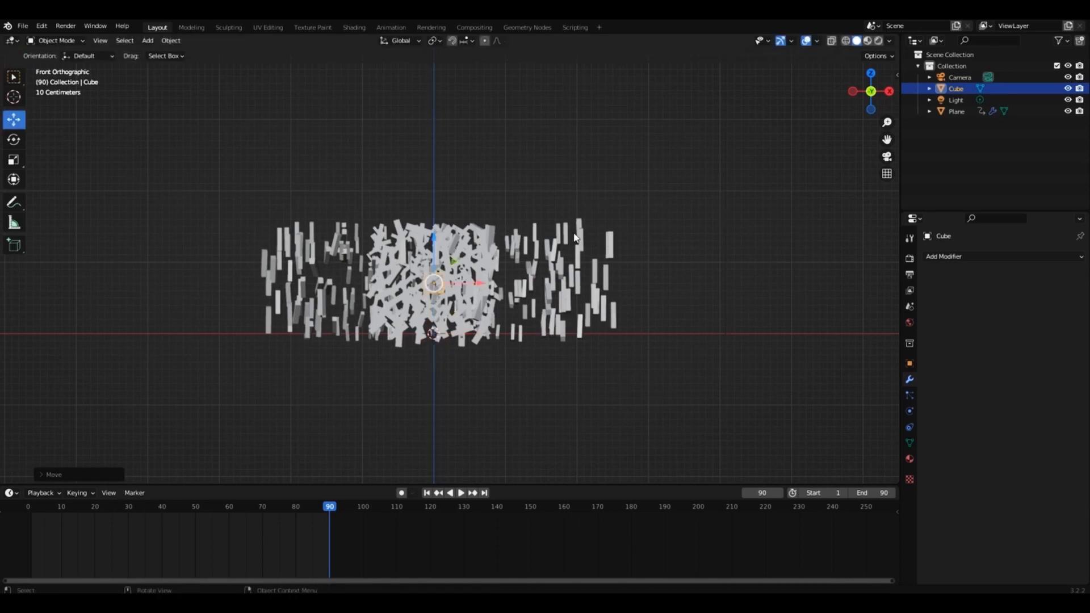
pyautogui.press('r')
pyautogui.press('x')
pyautogui.press('y')
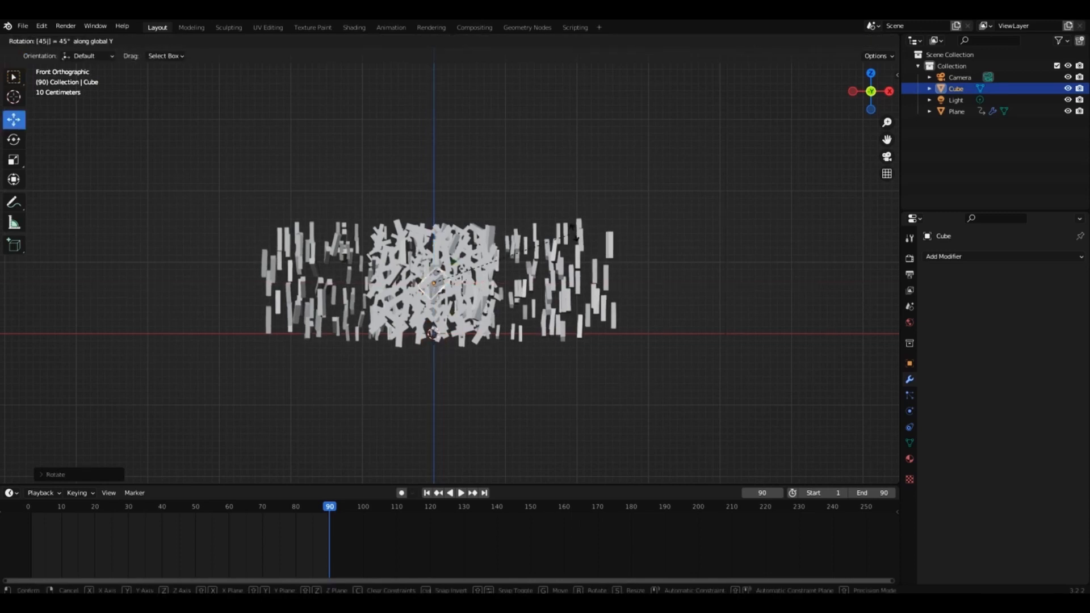
pyautogui.press('Return')
pyautogui.click(697, 193)
# Play back the scatter animation from frame 0 and examine the bricks around the cube from an angled view.
pyautogui.moveTo(872, 94); pyautogui.dragTo(903, 77)
pyautogui.click(29, 508)
pyautogui.press('space')
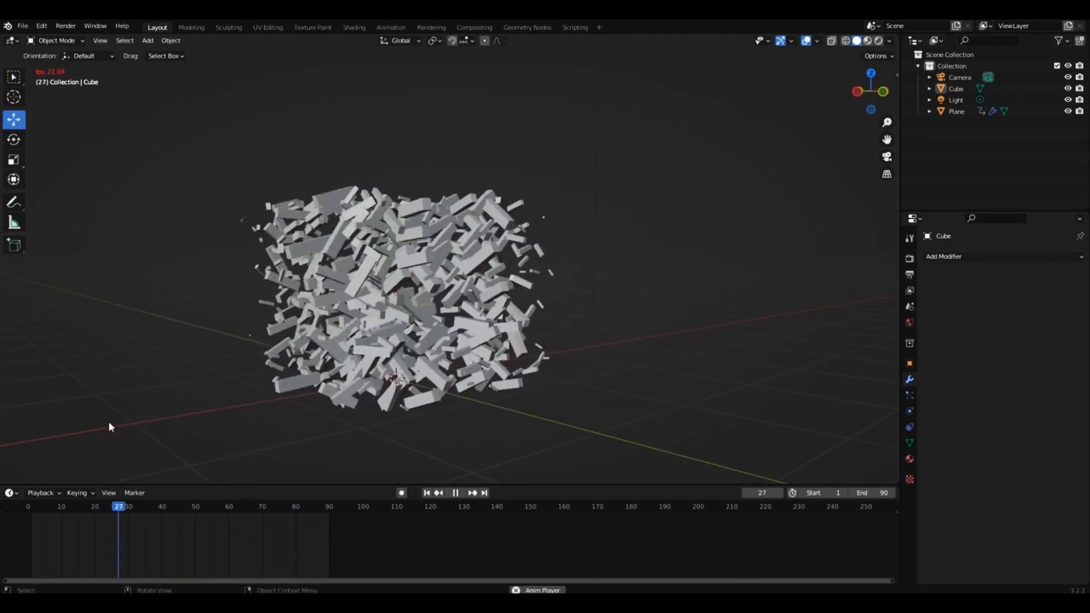
pyautogui.press('space')
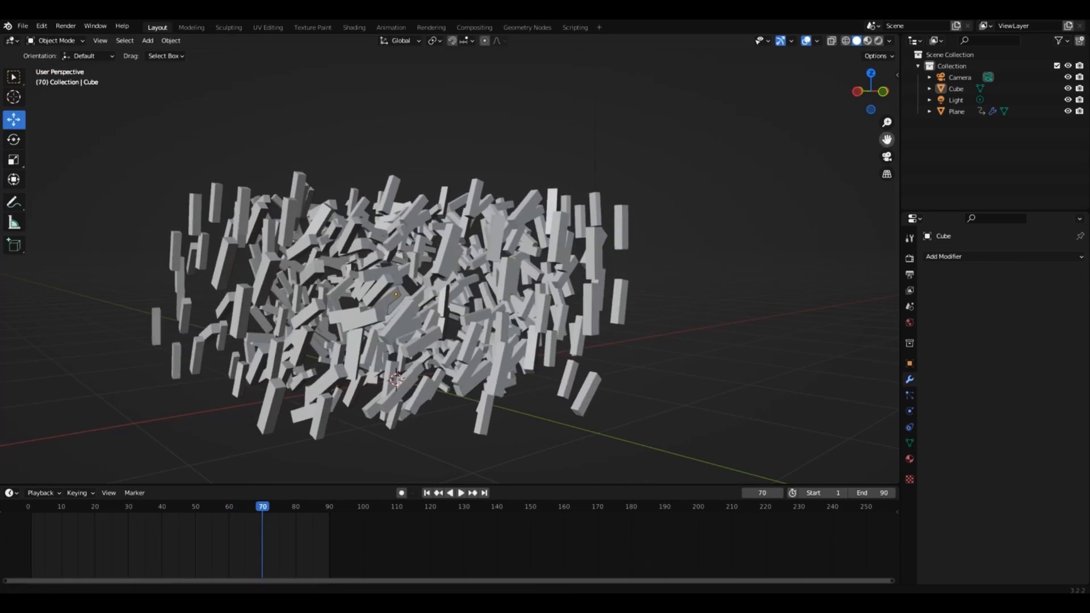
pyautogui.moveTo(887, 139); pyautogui.dragTo(952, 119)
pyautogui.moveTo(883, 140); pyautogui.dragTo(913, 134)
pyautogui.moveTo(871, 91); pyautogui.dragTo(880, 92)
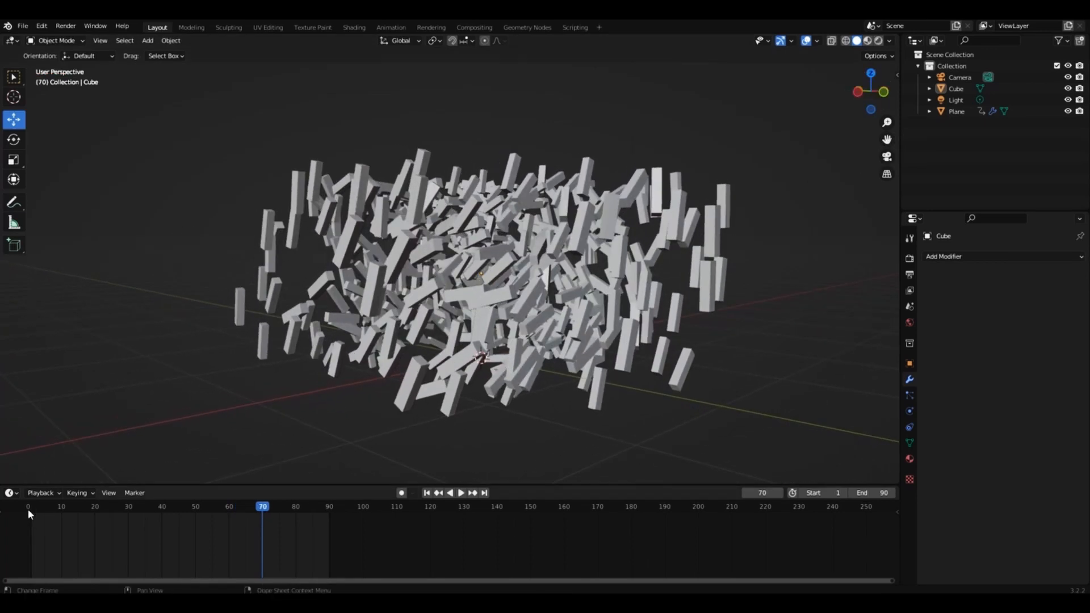
# Return to frame 0, select the brick wall and set the animation's end frame to 180.
pyautogui.click(28, 509)
pyautogui.click(557, 304)
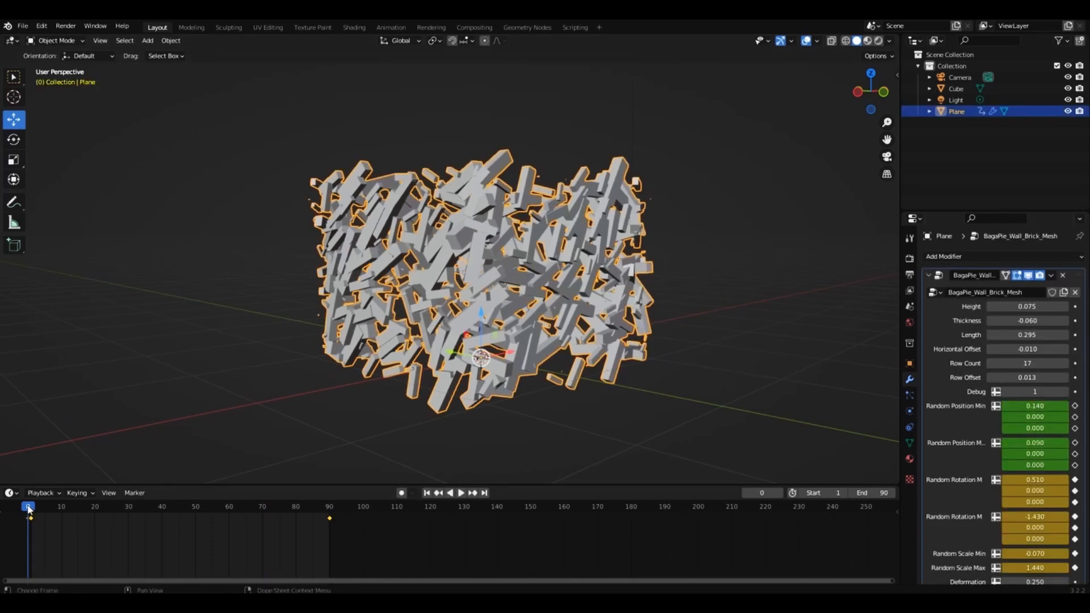
pyautogui.moveTo(29, 510); pyautogui.dragTo(25, 509)
pyautogui.scroll(-4, 948, 528)
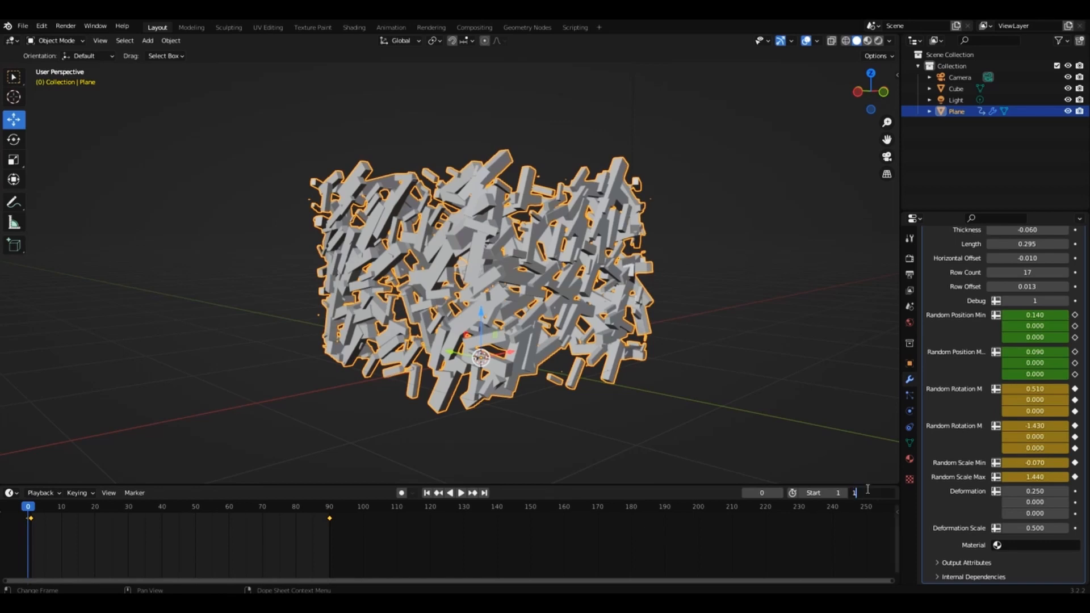
pyautogui.write('80')
pyautogui.press('Return')
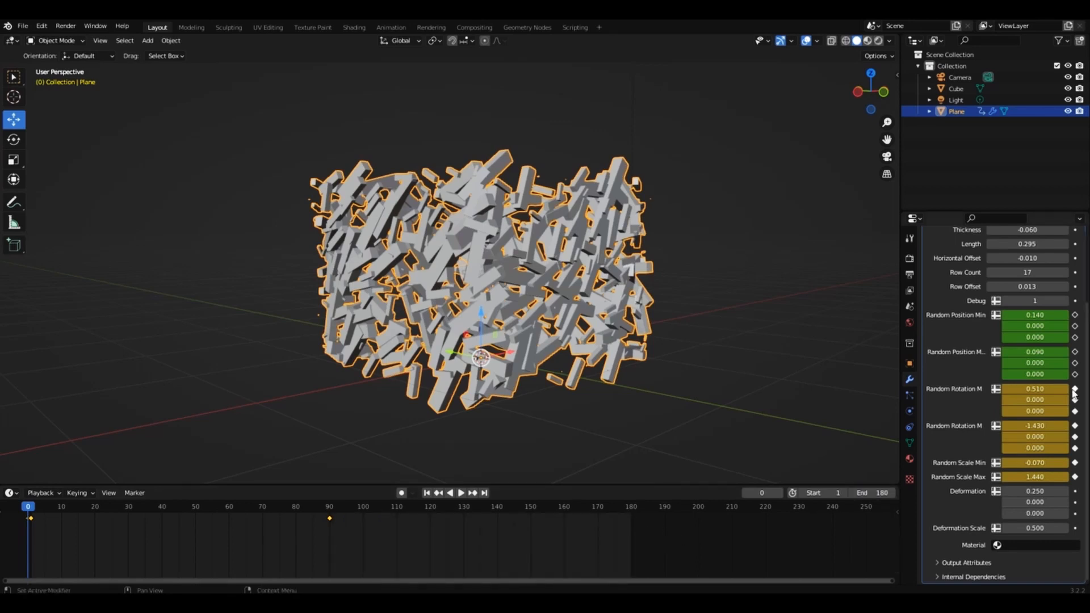
# Set the Random Rotation Min X to 0.51 on frame 180 and keyframe it.
pyautogui.click(632, 507)
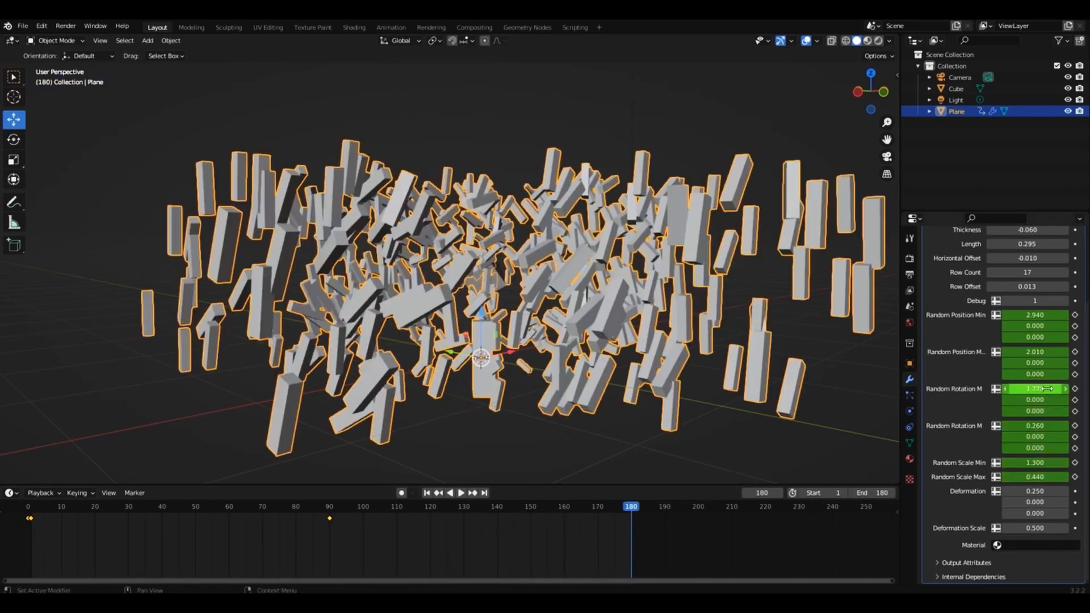
pyautogui.click(1035, 388)
pyautogui.write('.510')
pyautogui.press('Return')
pyautogui.press('i')
# Check the Random Rotation Max X on frame 0, then set it to -1.43 and keyframe it on frame 180.
pyautogui.click(28, 507)
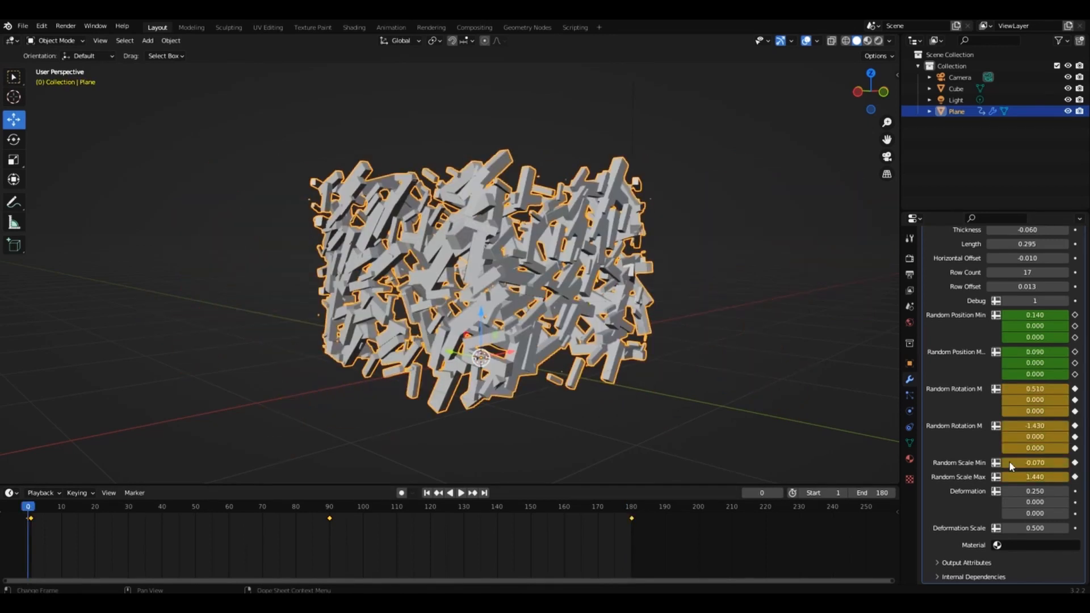
pyautogui.click(631, 507)
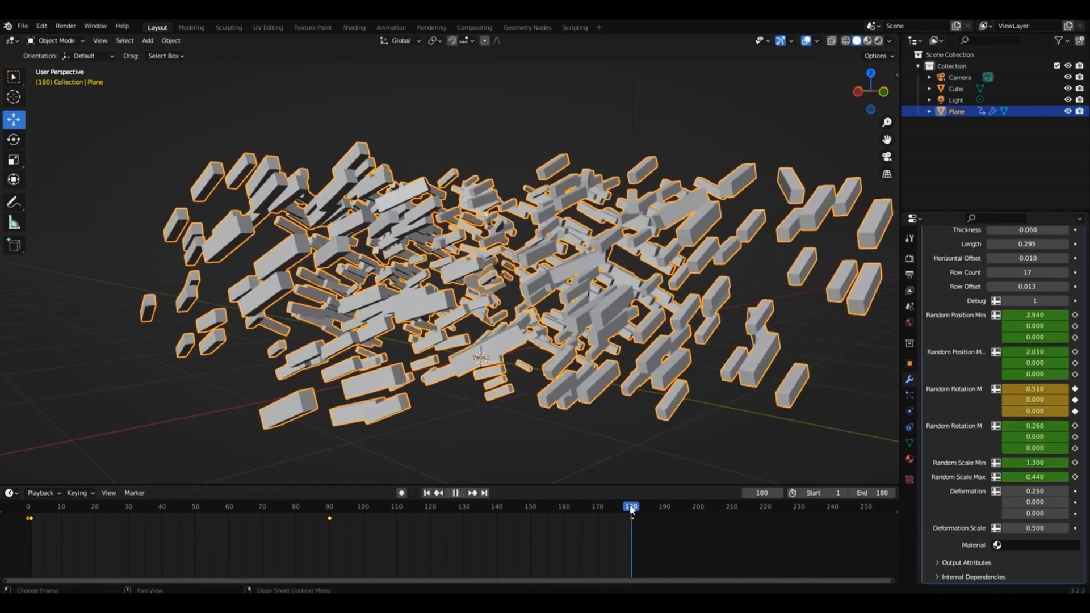
pyautogui.click(1035, 426)
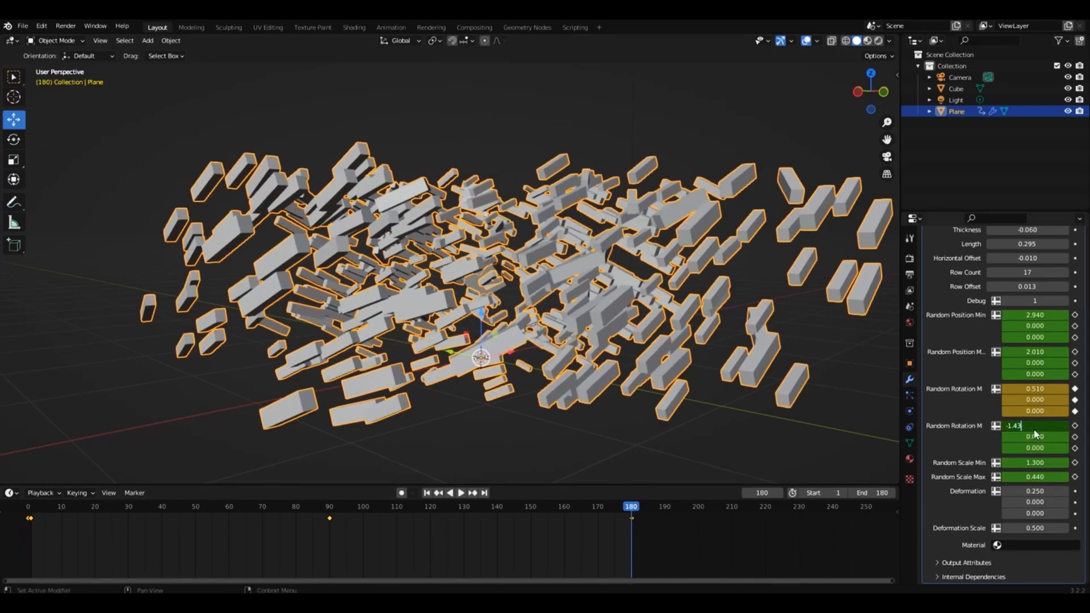
pyautogui.write('-1.43')
pyautogui.press('Return')
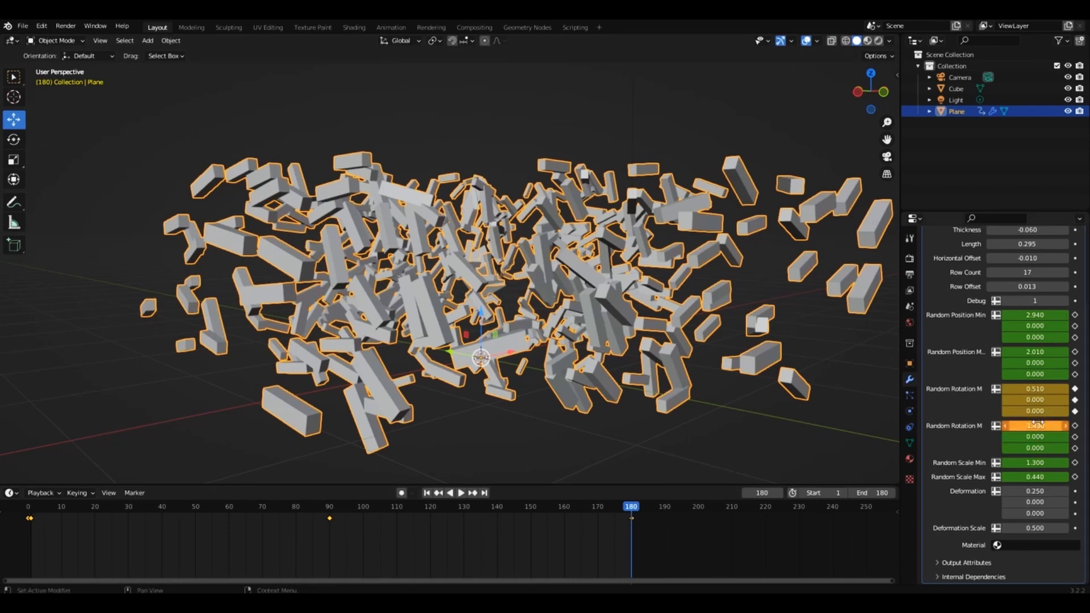
pyautogui.press('i')
# Keyframe Random Scale Min at -0.07 and Random Scale Max at 1.44 on frame 180, matching their frame 0 values.
pyautogui.click(36, 512)
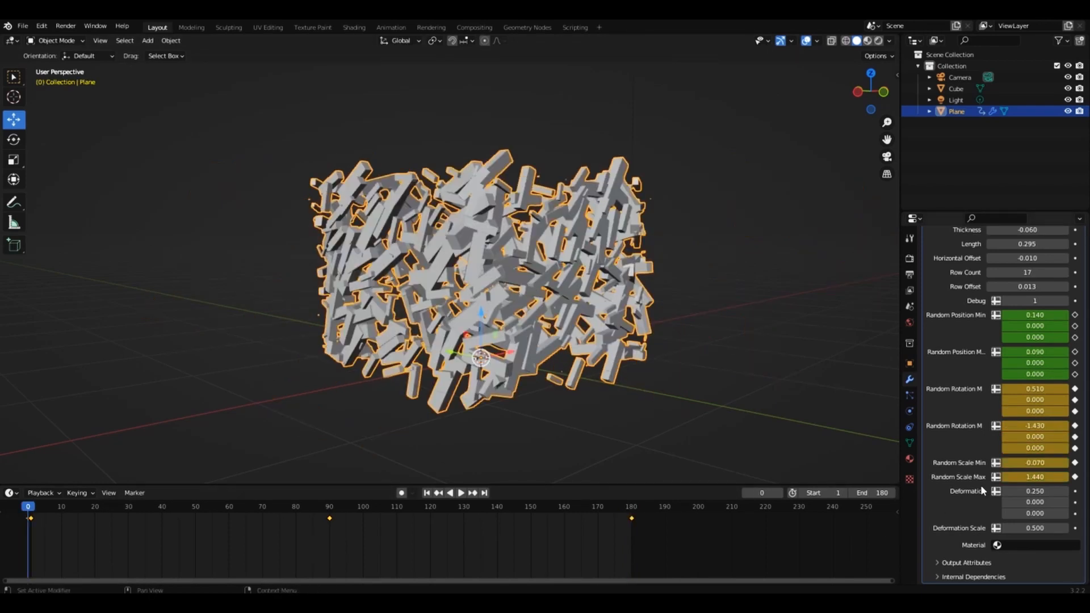
pyautogui.click(632, 511)
pyautogui.doubleClick(1035, 463)
pyautogui.write('-0.07')
pyautogui.press('Return')
pyautogui.press('i')
pyautogui.doubleClick(1035, 477)
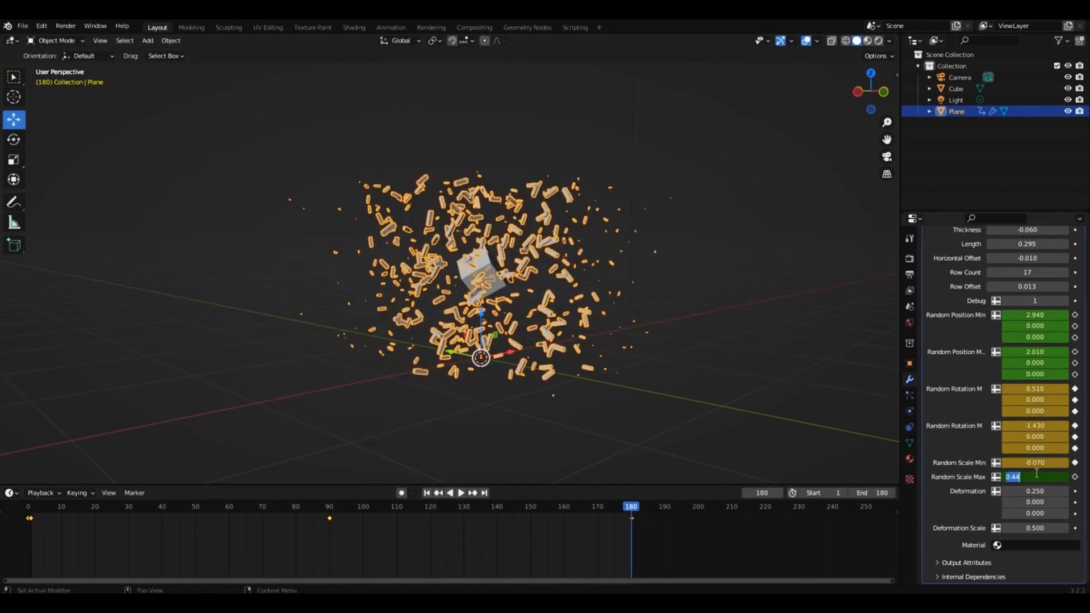
pyautogui.write('1.44')
pyautogui.press('Return')
pyautogui.press('i')
# Keyframe Random Position Min X at 0.14 and Random Position Max X at 0.09 on frame 180, matching their starting values.
pyautogui.click(27, 511)
pyautogui.click(634, 511)
pyautogui.moveTo(25, 513); pyautogui.dragTo(31, 513)
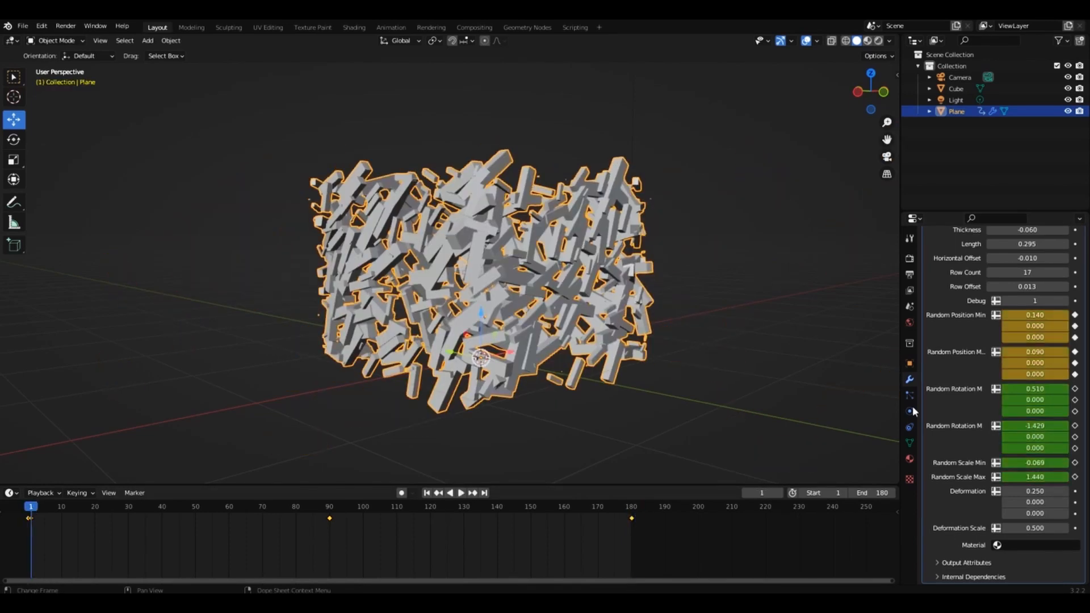
pyautogui.click(631, 511)
pyautogui.doubleClick(1035, 314)
pyautogui.write('0.14')
pyautogui.press('Return')
pyautogui.press('i')
pyautogui.doubleClick(1035, 352)
pyautogui.write('0.09')
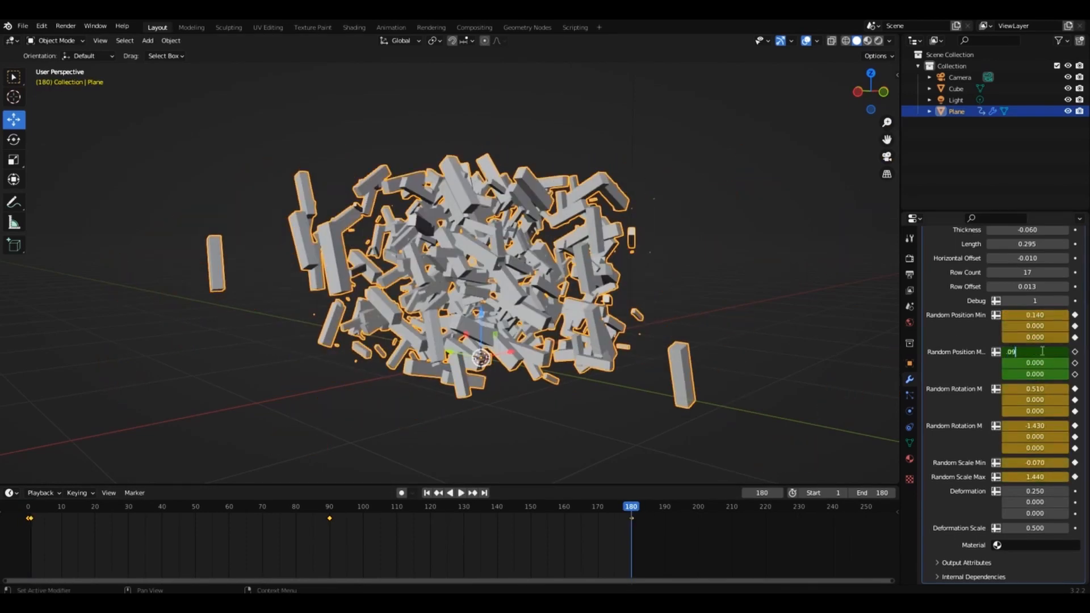
pyautogui.press('Return')
pyautogui.press('i')
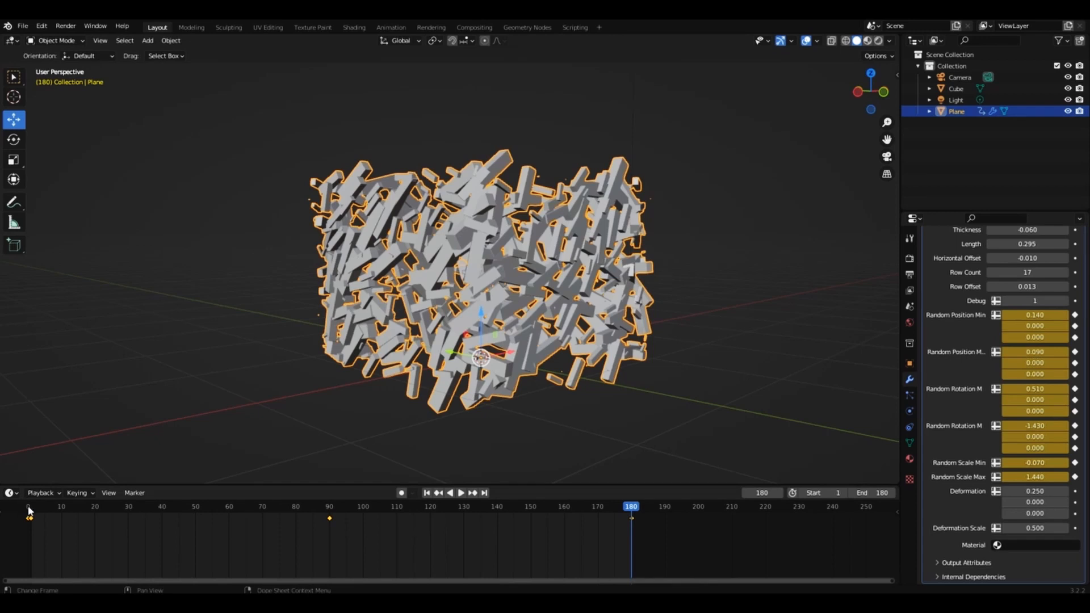
# Compare the first and last frames, play the looping animation and inspect the bricks from a higher angle.
pyautogui.click(28, 509)
pyautogui.click(630, 505)
pyautogui.click(30, 509)
pyautogui.press('space')
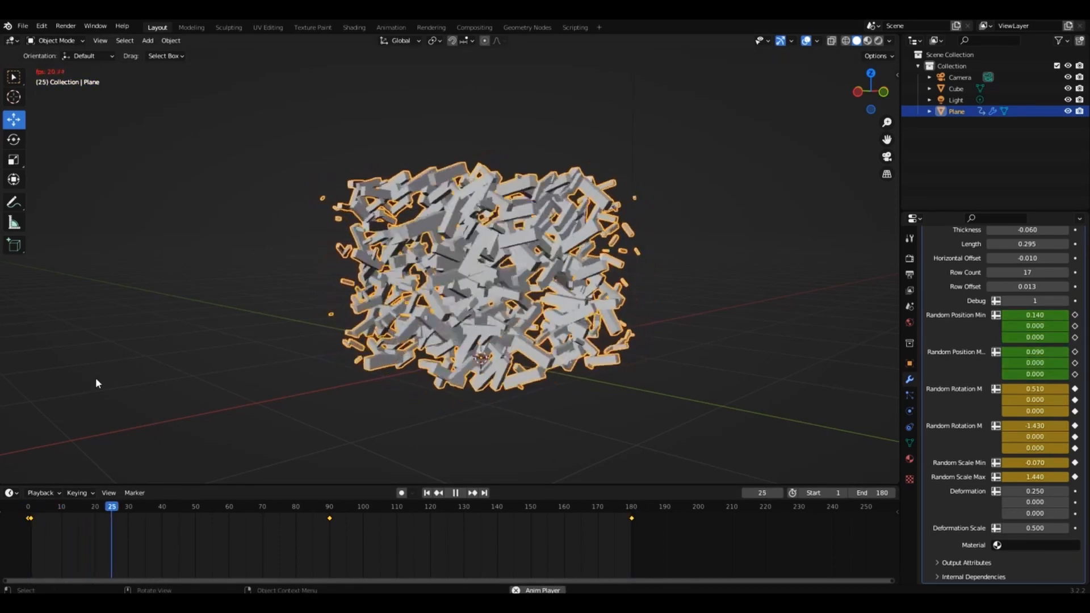
pyautogui.click(96, 378)
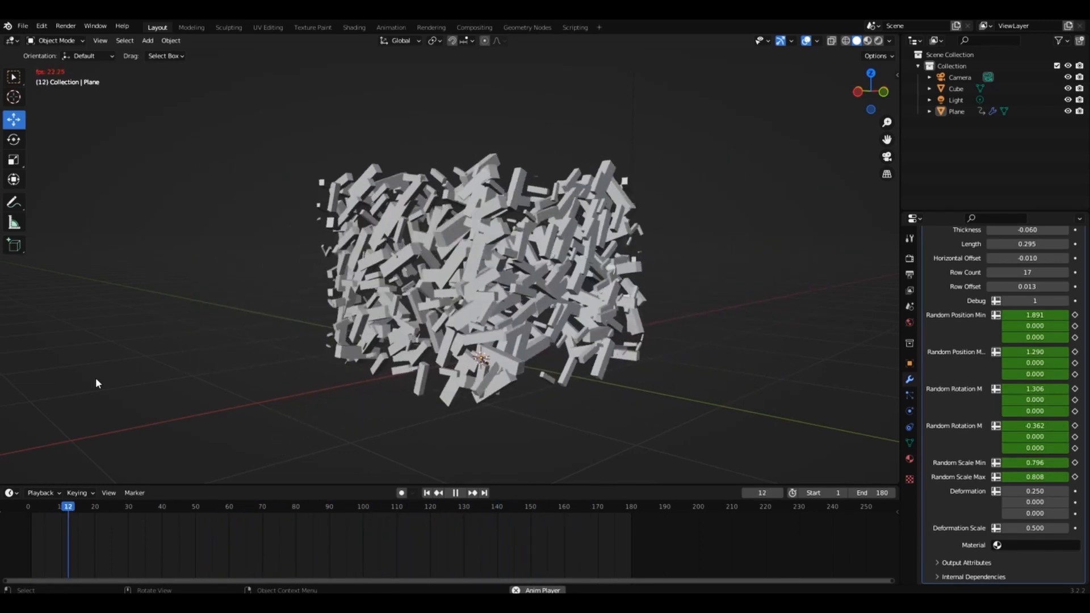
pyautogui.moveTo(95, 377); pyautogui.dragTo(210, 380, button='middle')
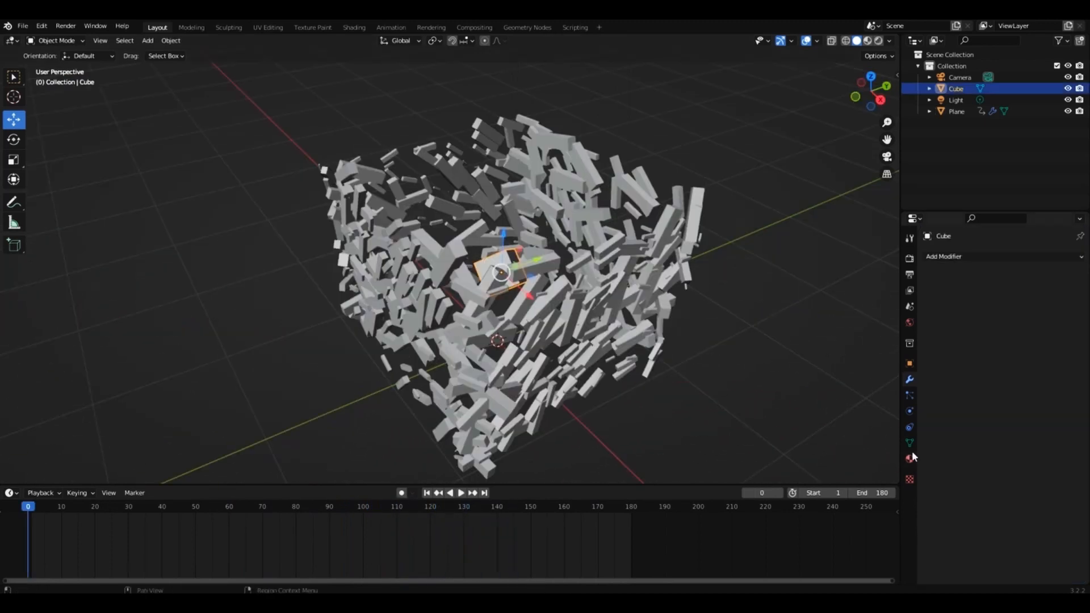
# Create a new material for the cube inside the bricks and make its base color green.
pyautogui.click(910, 457)
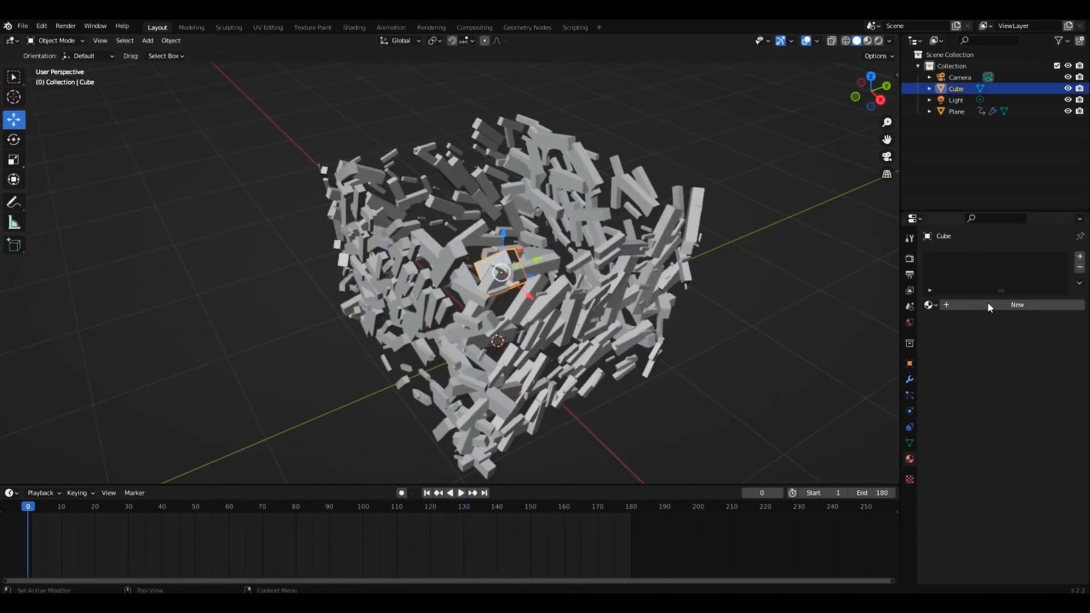
pyautogui.click(986, 304)
pyautogui.click(1033, 425)
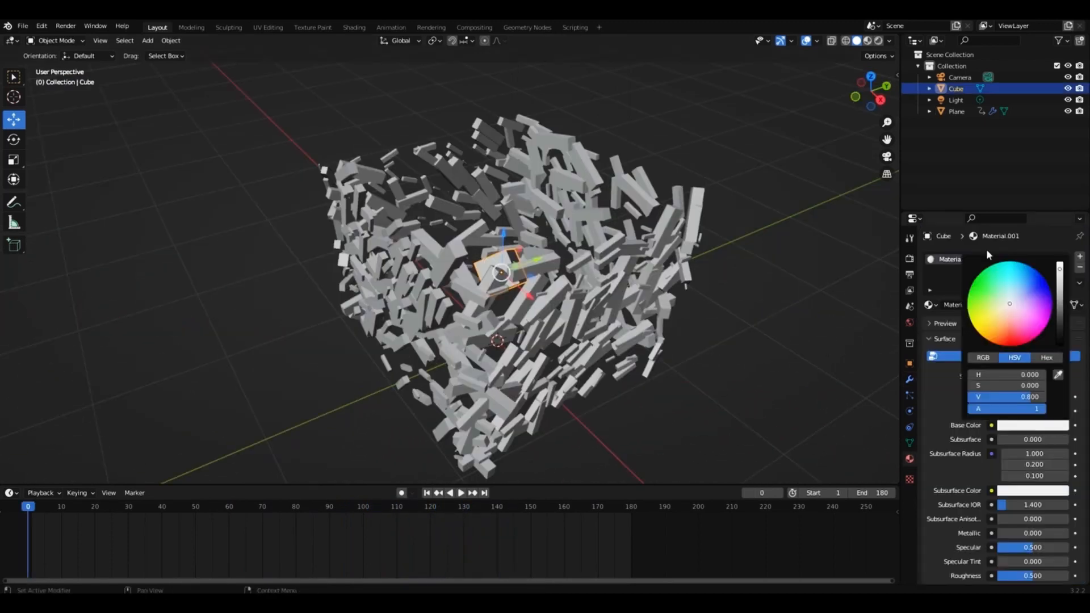
pyautogui.click(978, 287)
# Give the cube's material a bright green emission with a strength of 12.
pyautogui.scroll(-15, 943, 396)
pyautogui.click(1033, 306)
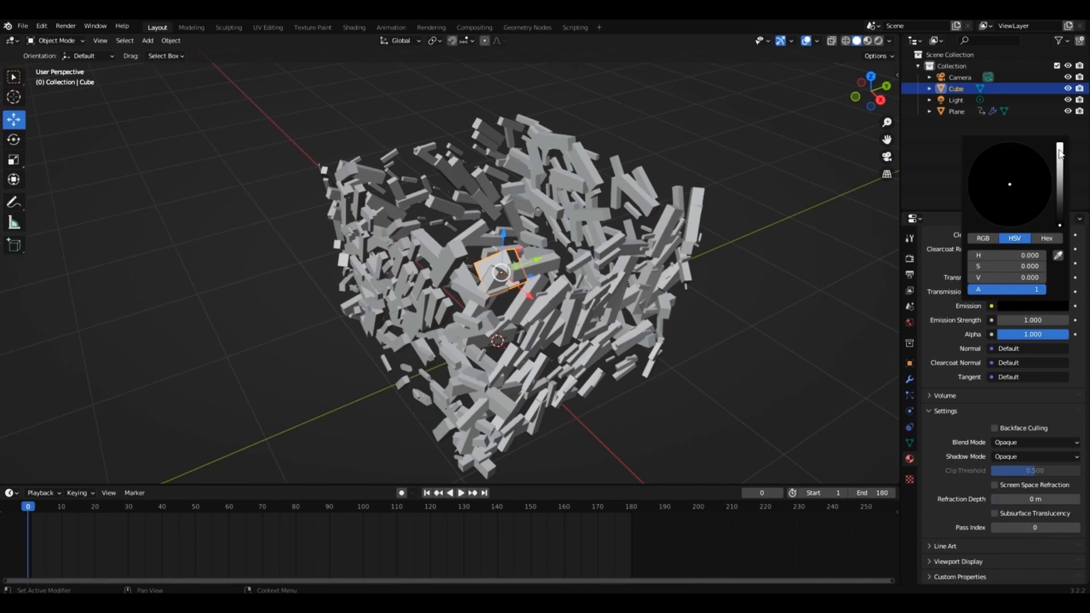
pyautogui.moveTo(1059, 153); pyautogui.dragTo(1061, 147)
pyautogui.click(976, 169)
pyautogui.click(1026, 320)
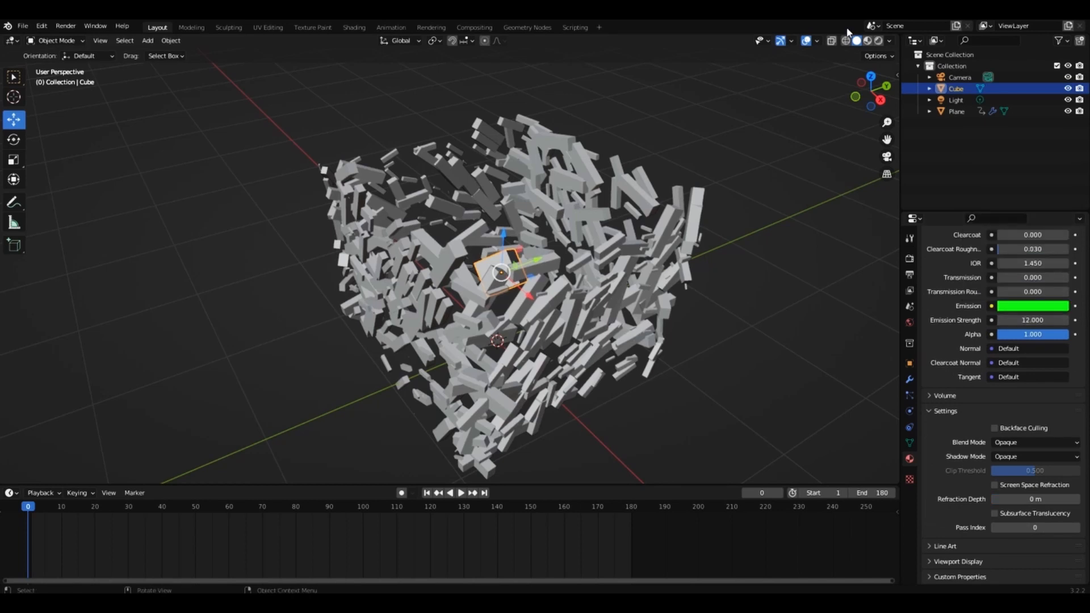
# Preview the materials in the viewport and give the brick wall a new material with metallic 1.0 and roughness 0.28.
pyautogui.click(868, 42)
pyautogui.click(582, 294)
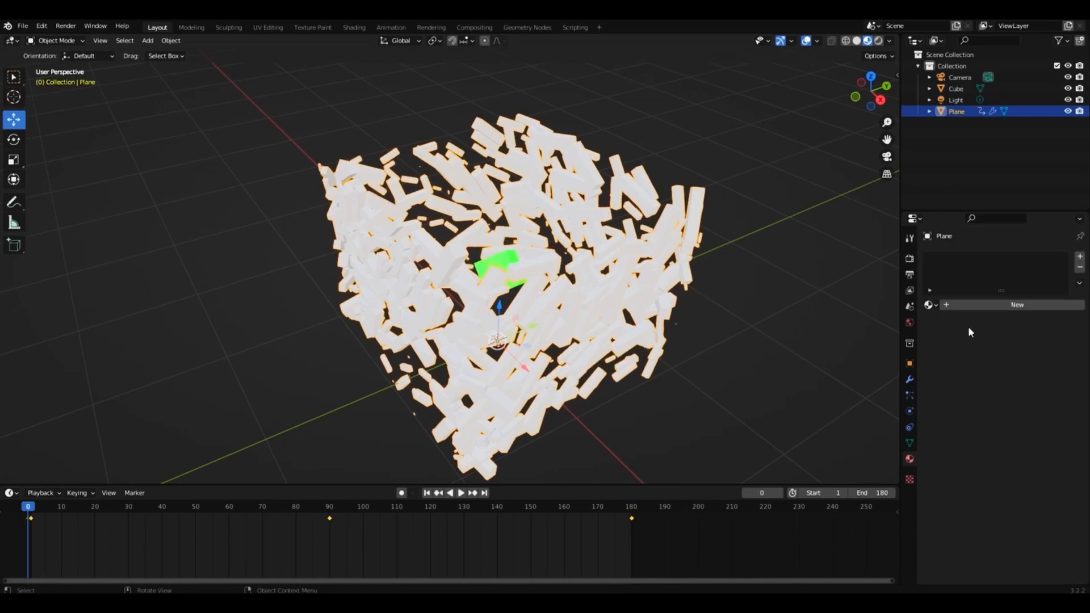
pyautogui.click(790, 158)
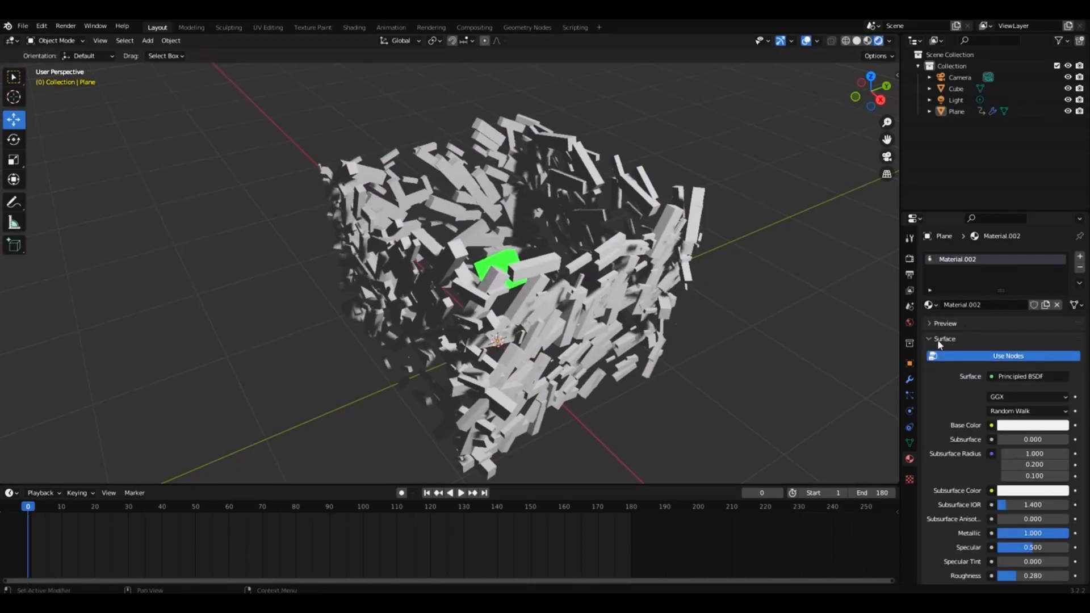
# Darken the world background color to black.
pyautogui.click(912, 323)
pyautogui.click(1035, 334)
pyautogui.moveTo(1060, 236); pyautogui.dragTo(1060, 255)
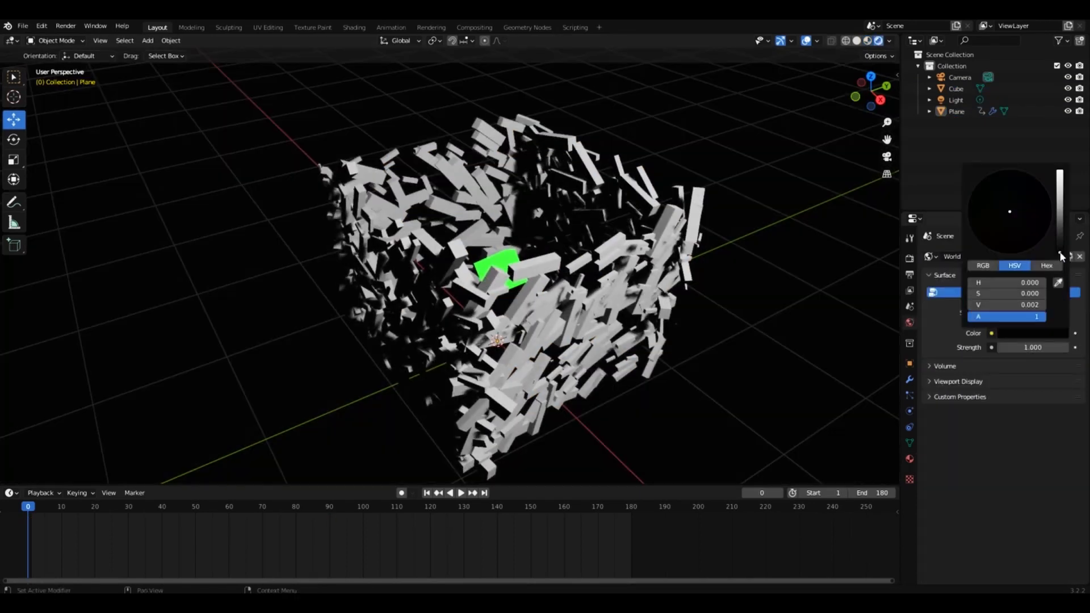
# Add a plane beneath the bricks and scale it up into a large floor.
pyautogui.hotkey('shift', 'a')
pyautogui.moveTo(869, 275)
pyautogui.click(914, 278)
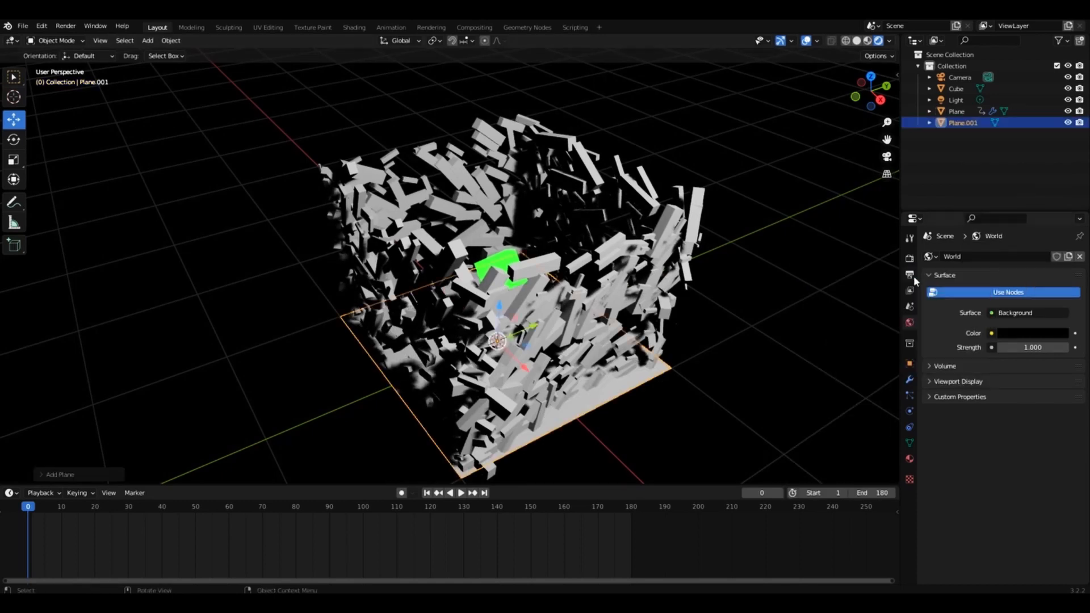
pyautogui.press('g')
pyautogui.press('s')
pyautogui.click(656, 222)
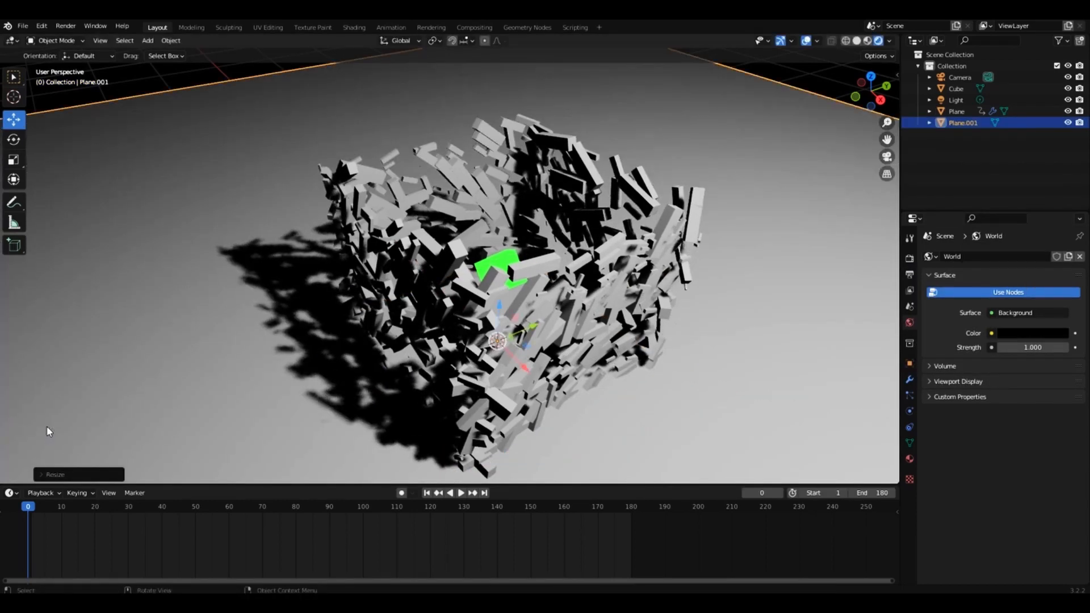
# Enable Bloom in the Eevee render settings and tint its color light green.
pyautogui.moveTo(875, 94); pyautogui.dragTo(850, 82)
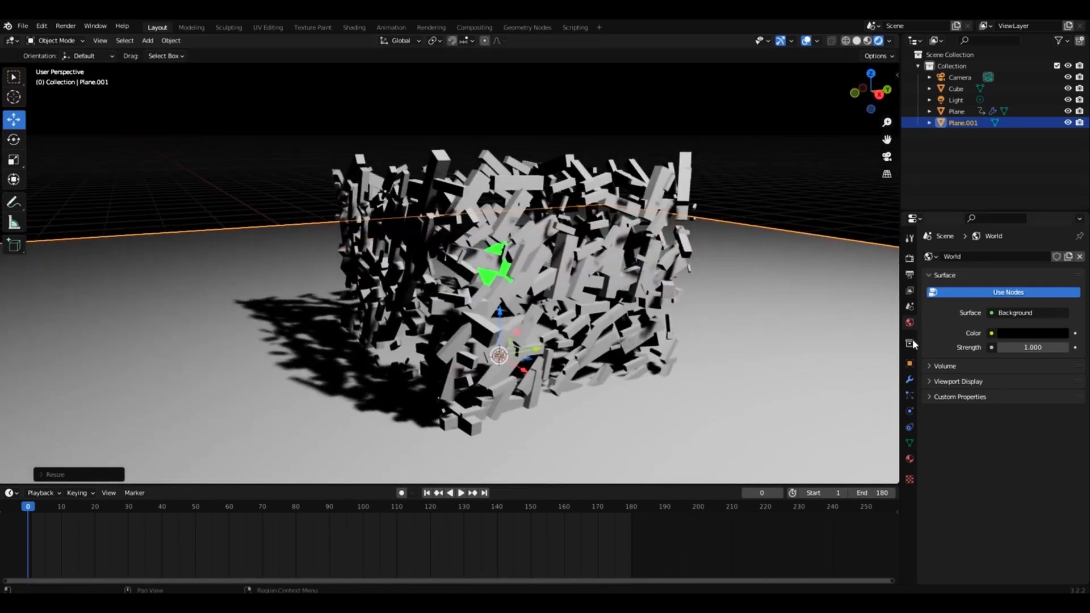
pyautogui.click(910, 259)
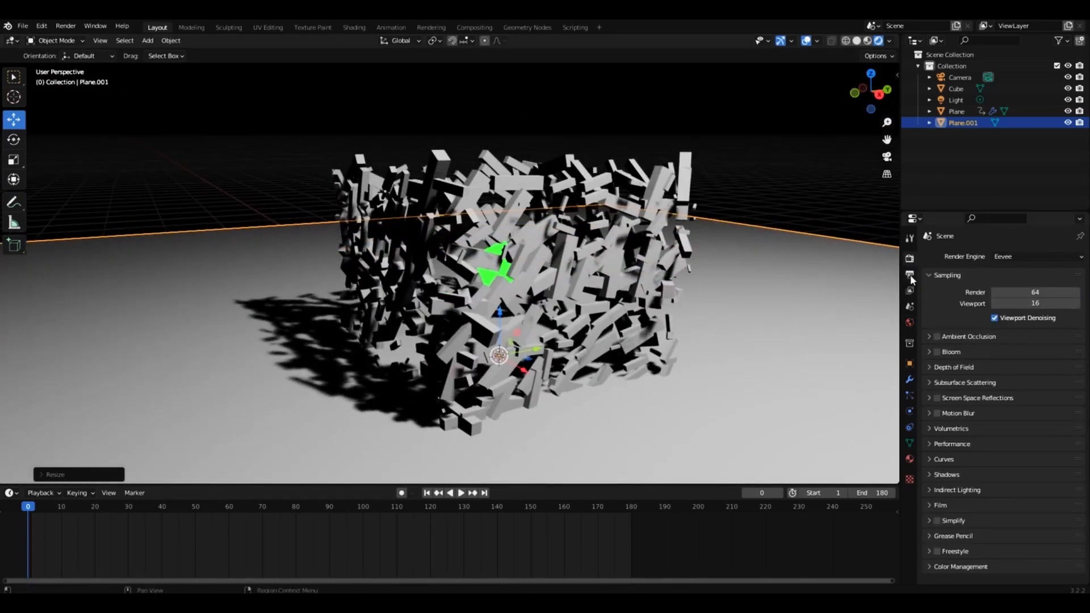
pyautogui.click(929, 352)
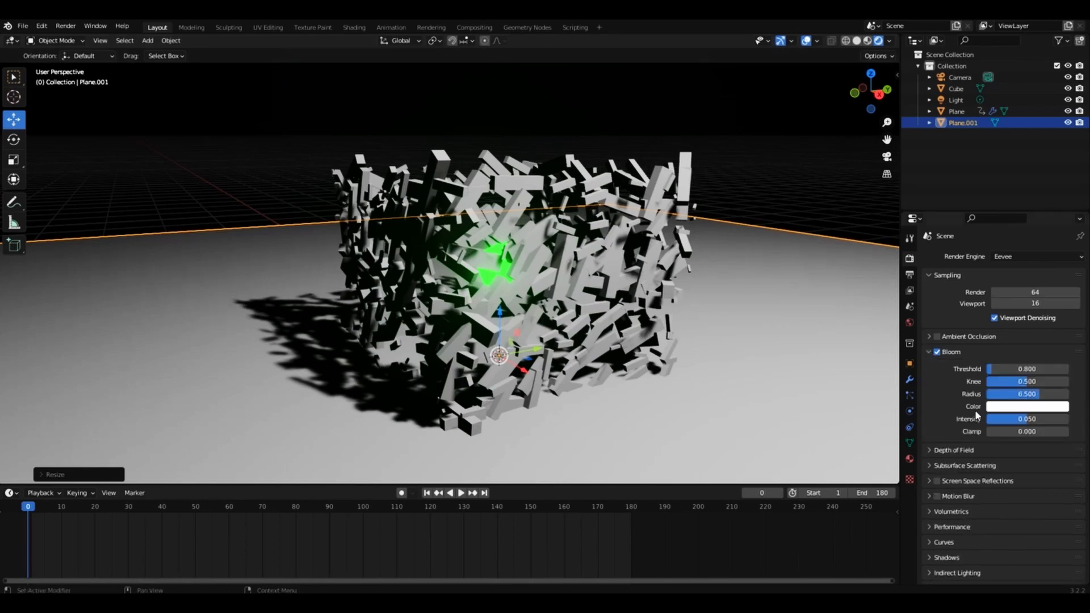
pyautogui.click(1012, 407)
pyautogui.click(1000, 286)
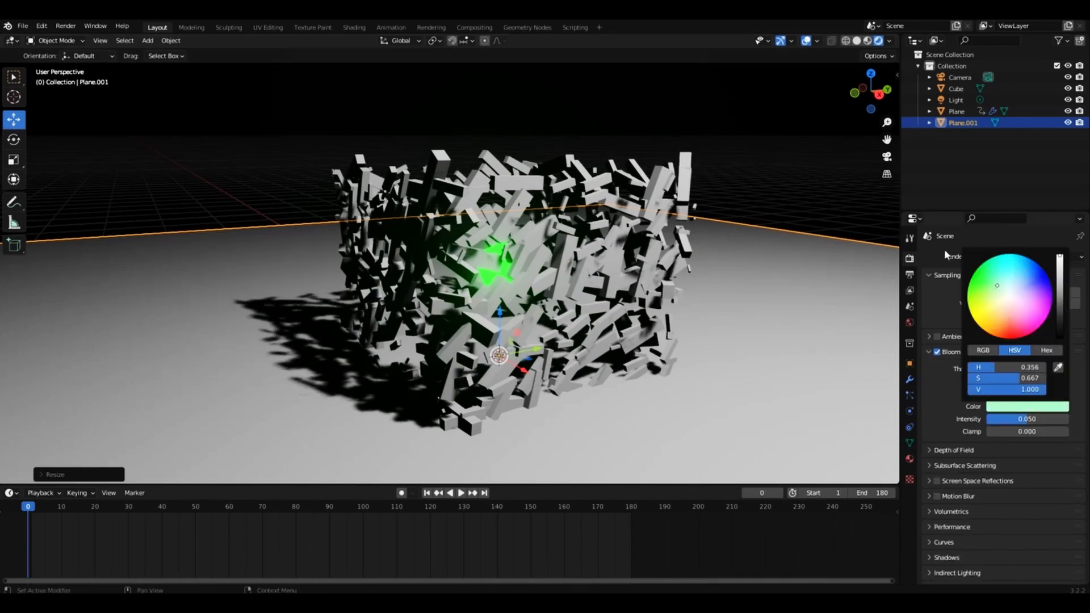
# Hide the viewport overlays, play the animation in rendered shading from different angles and return to frame 0.
pyautogui.click(805, 43)
pyautogui.click(806, 43)
pyautogui.click(806, 43)
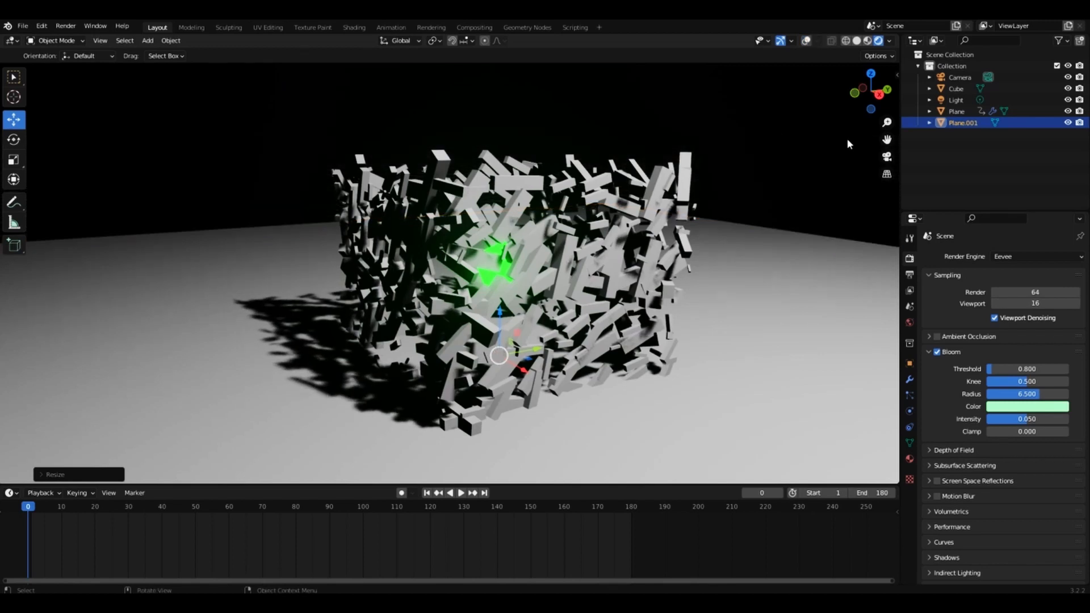
pyautogui.moveTo(871, 91); pyautogui.dragTo(839, 93)
pyautogui.press('space')
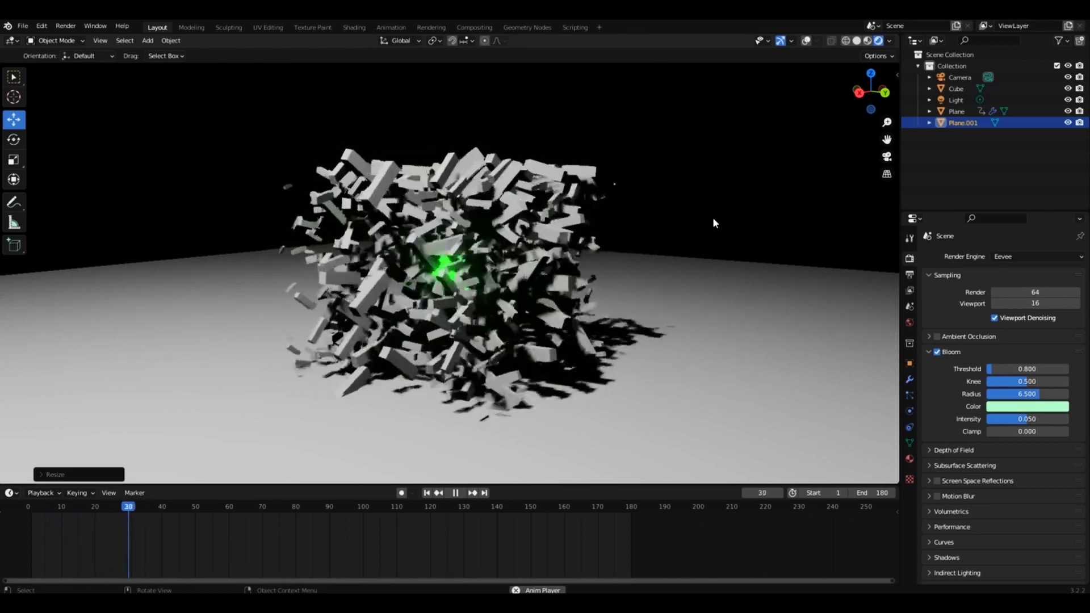
pyautogui.moveTo(867, 95); pyautogui.dragTo(1079, 93)
pyautogui.press('space')
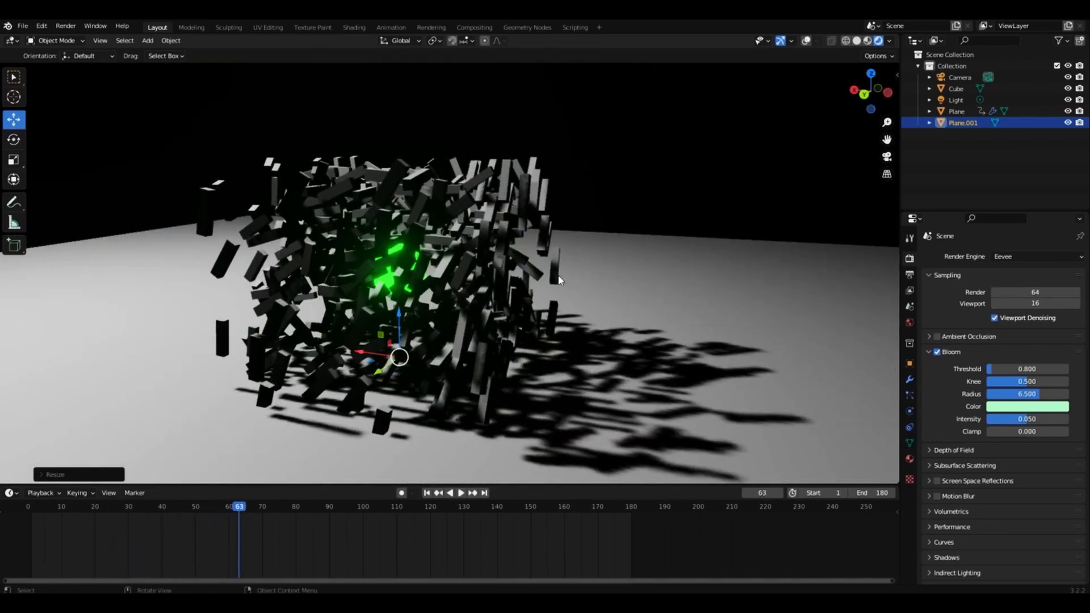
pyautogui.click(26, 509)
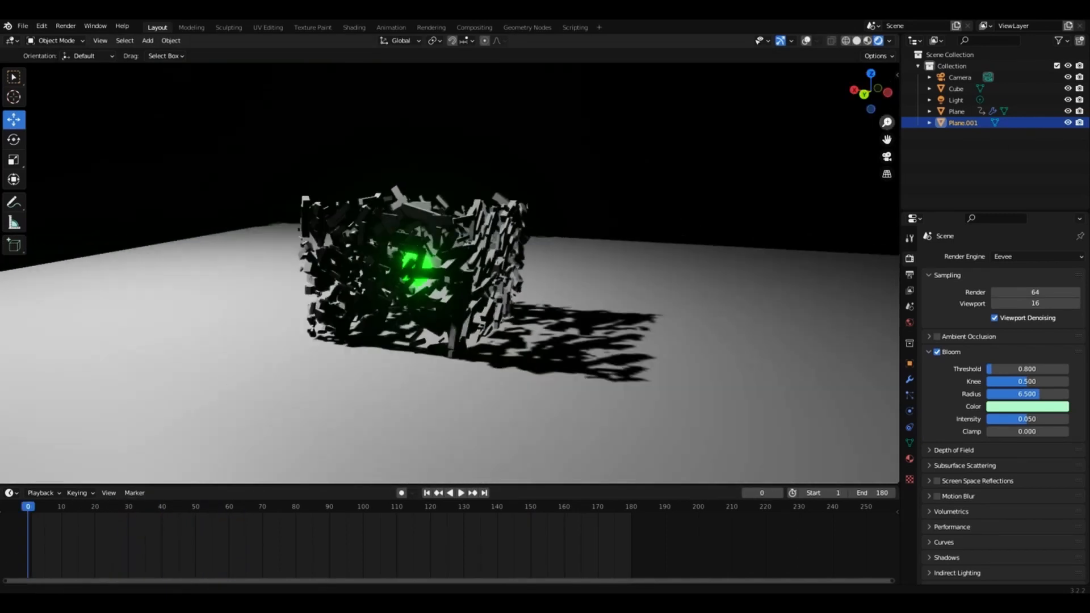
# Switch the viewport to solid shading, add a Bezier circle at the base of the bricks and show the overlays.
pyautogui.moveTo(886, 122); pyautogui.dragTo(886, 165)
pyautogui.click(856, 40)
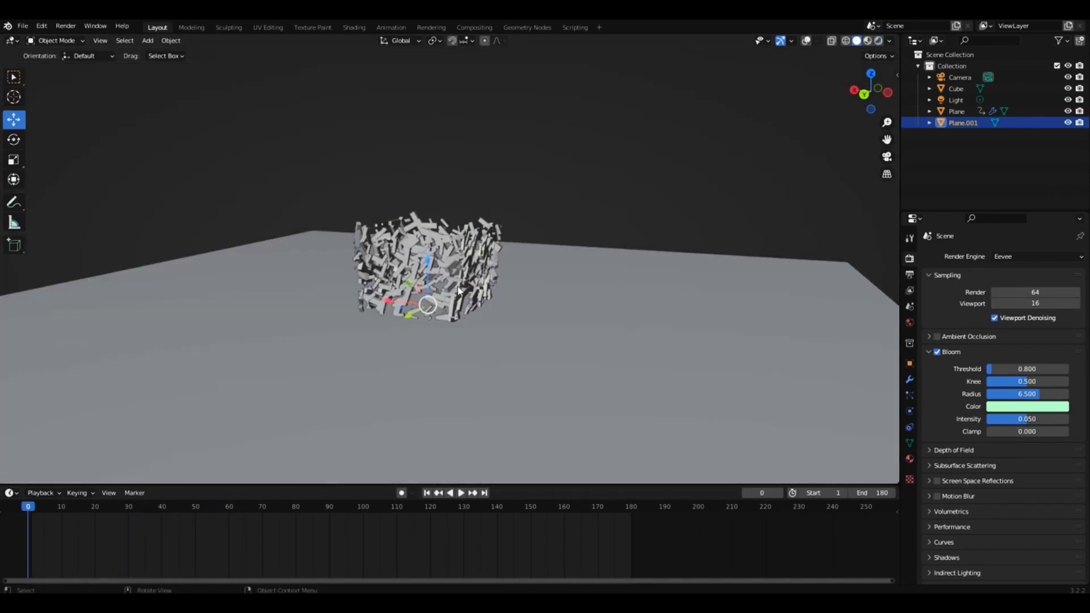
pyautogui.hotkey('shift', 'a')
pyautogui.moveTo(473, 299)
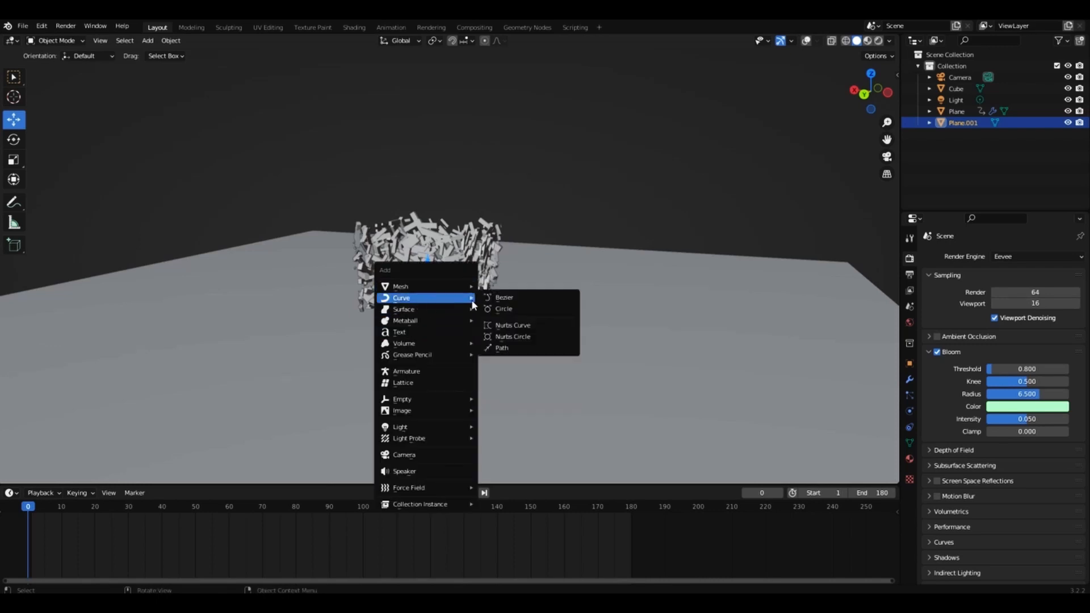
pyautogui.click(503, 309)
pyautogui.click(806, 41)
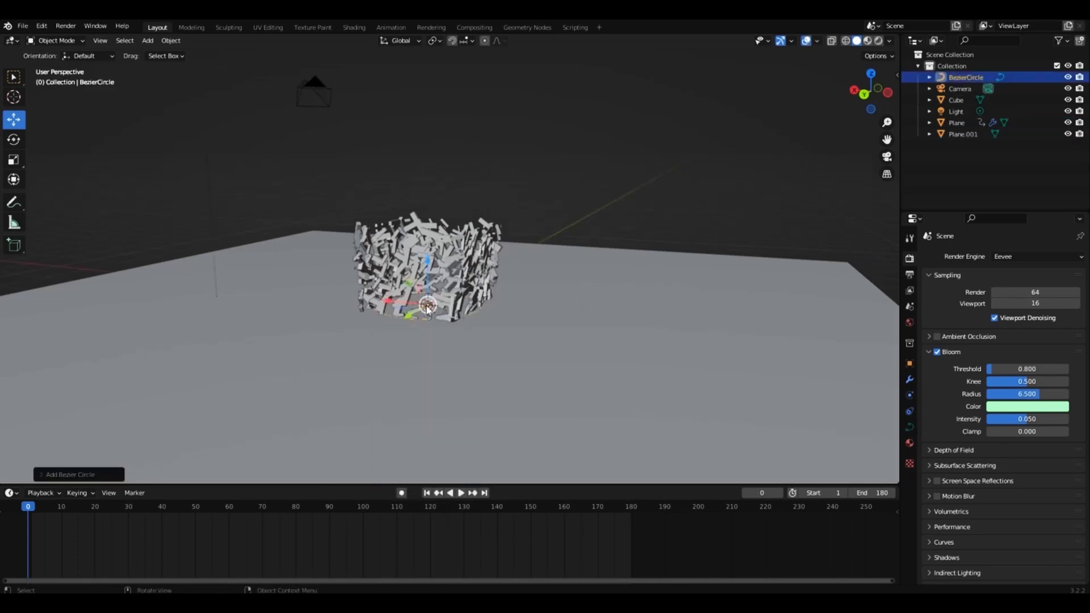
# Raise the Bezier circle along Z to the middle of the brick wall and scale it up to nearly the floor's width.
pyautogui.press('g')
pyautogui.press('z')
pyautogui.click(425, 222)
pyautogui.press('s')
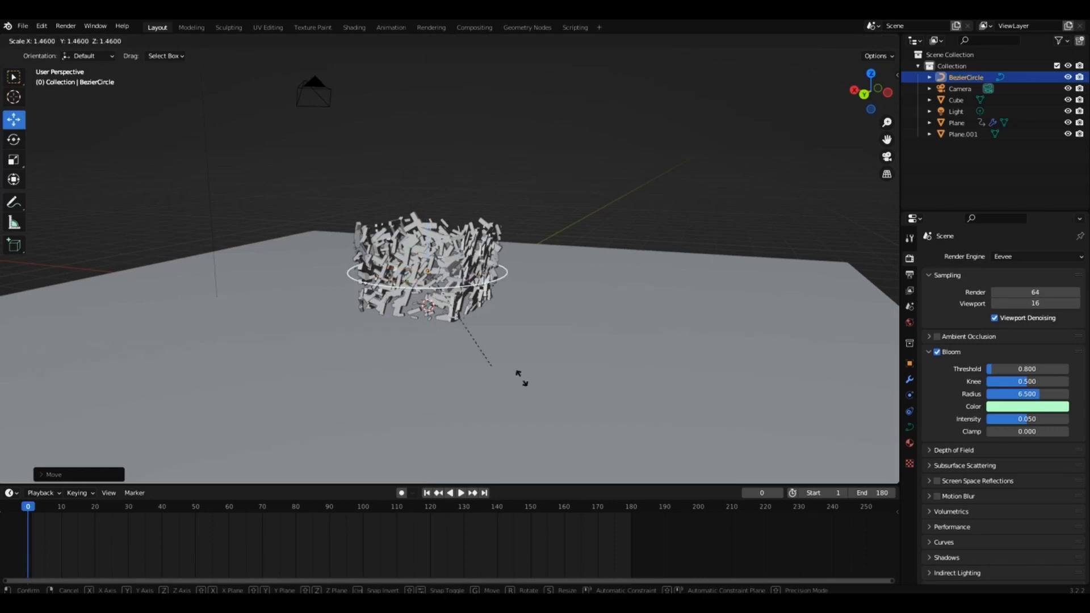
pyautogui.press('Return')
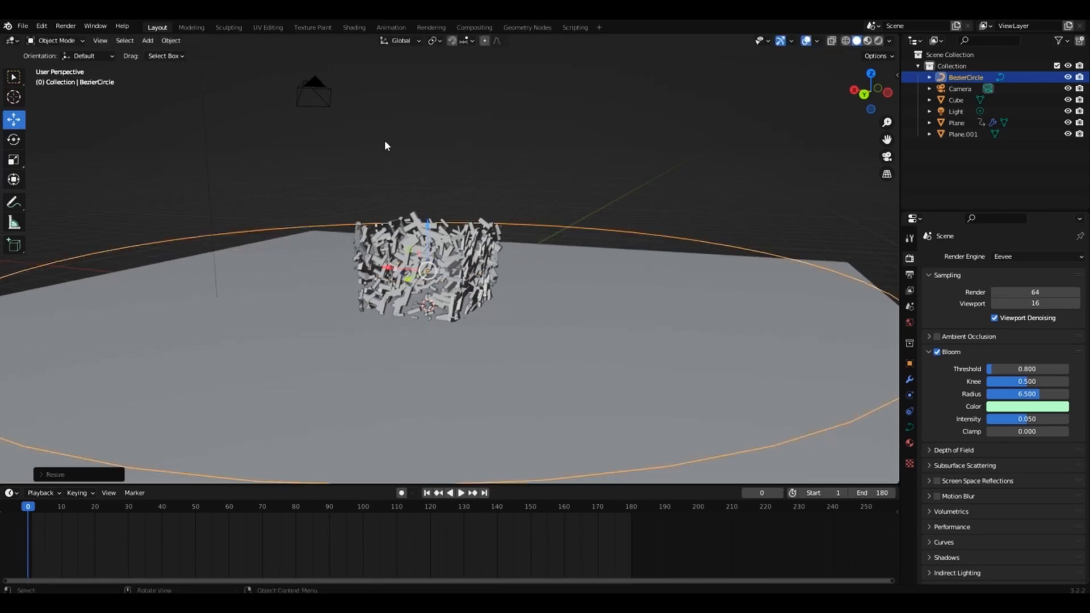
# Move the camera in the top view so that it sits on the edge of the Bezier circle.
pyautogui.press('KP_7')
pyautogui.scroll(-5, 853, 149)
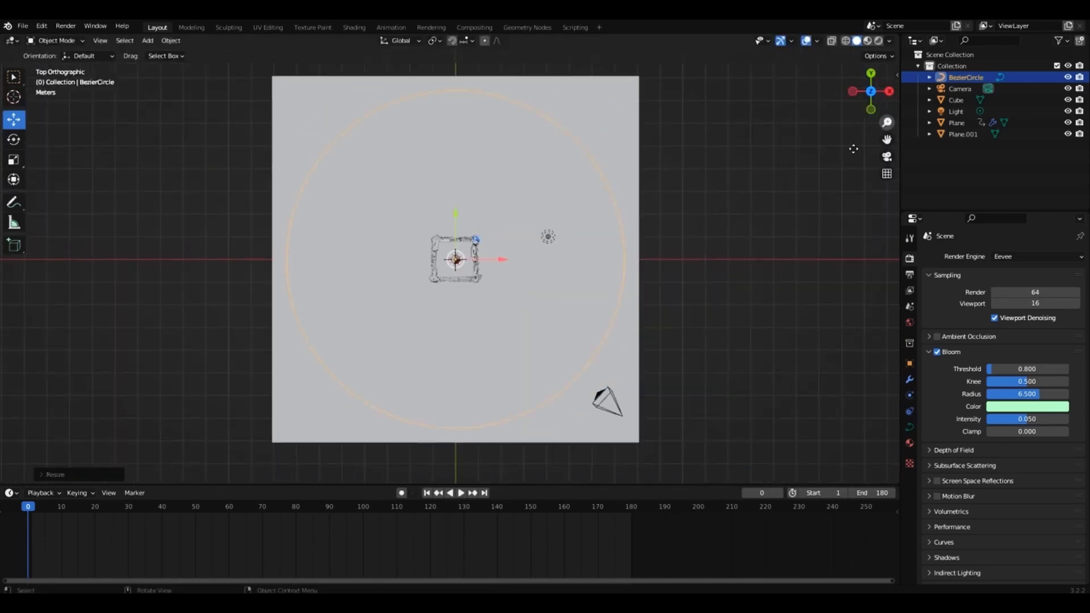
pyautogui.click(608, 386)
pyautogui.press('g')
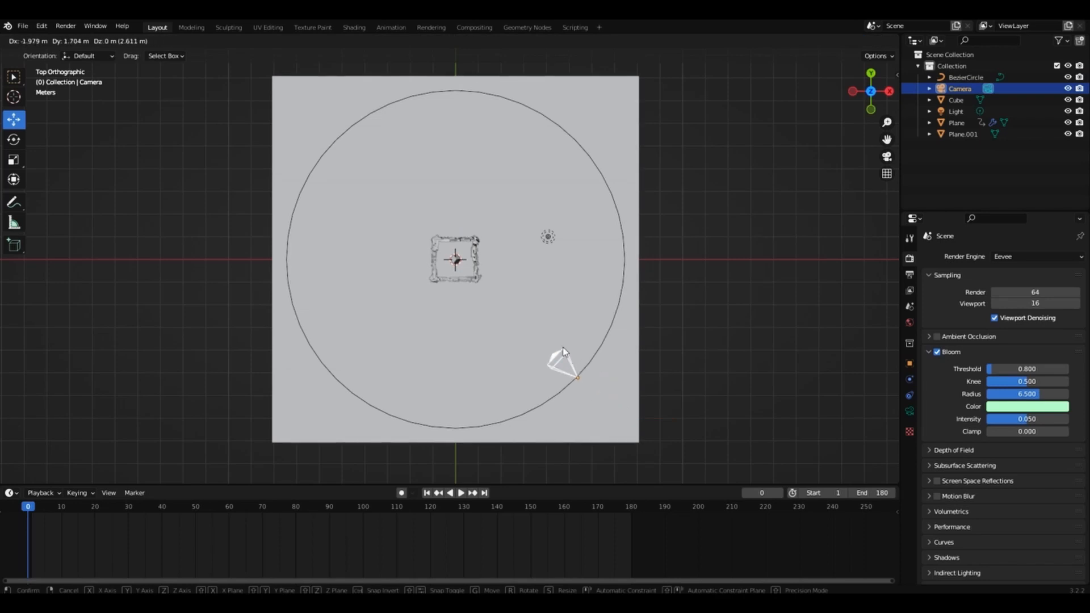
pyautogui.click(563, 352)
# Parent the camera to the Bezier circle with Follow Path and lower the camera along Z to just above the circle.
pyautogui.moveTo(876, 93); pyautogui.dragTo(858, 6)
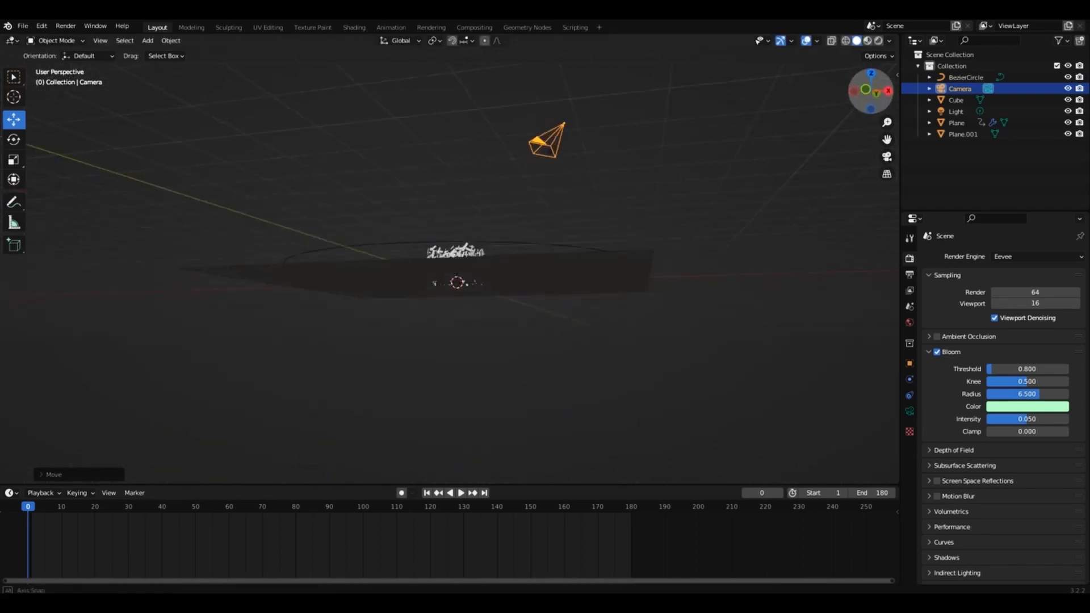
pyautogui.moveTo(860, 60); pyautogui.dragTo(891, 88)
pyautogui.click(621, 269)
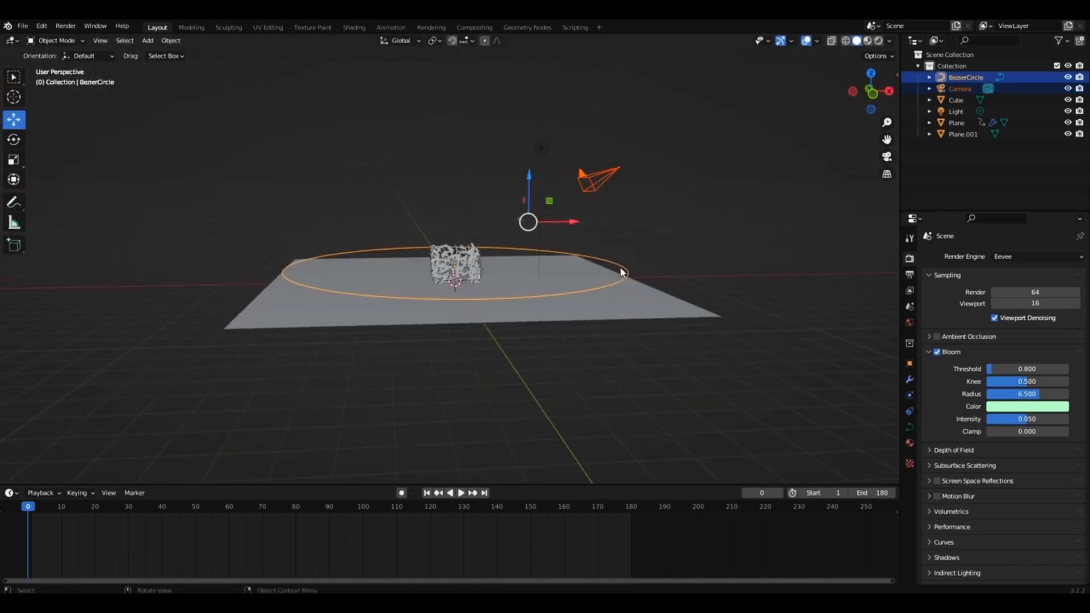
pyautogui.hotkey('ctrl', 'p')
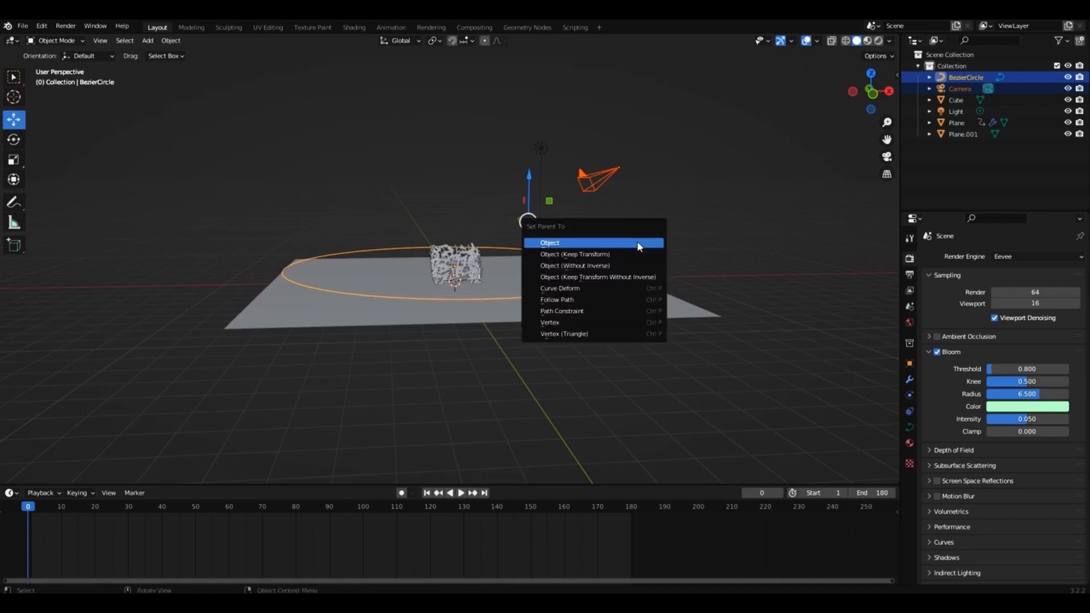
pyautogui.click(574, 299)
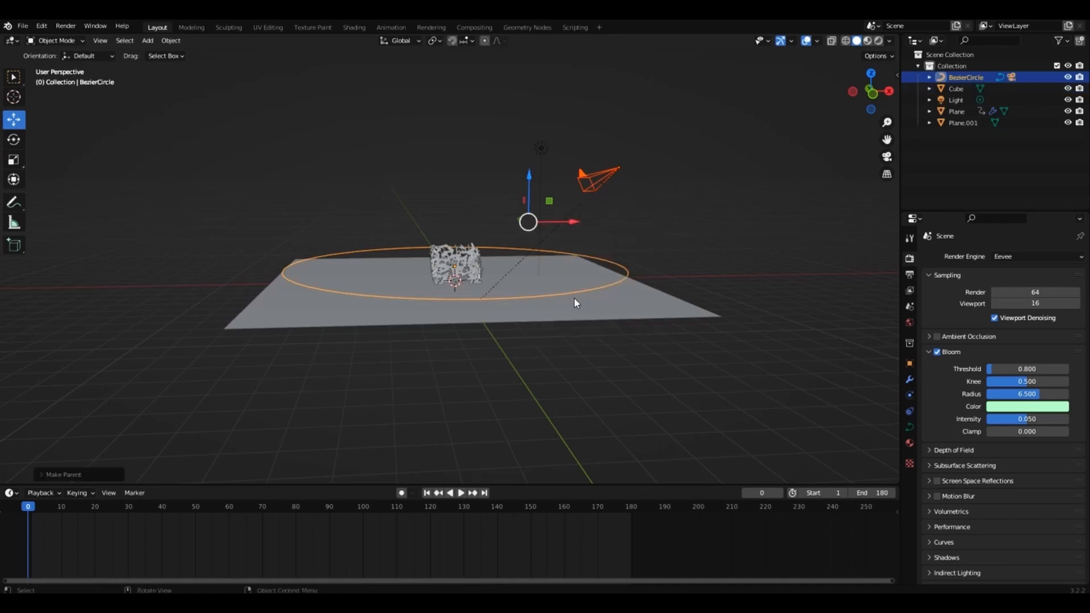
pyautogui.click(615, 167)
pyautogui.moveTo(620, 147); pyautogui.dragTo(634, 229)
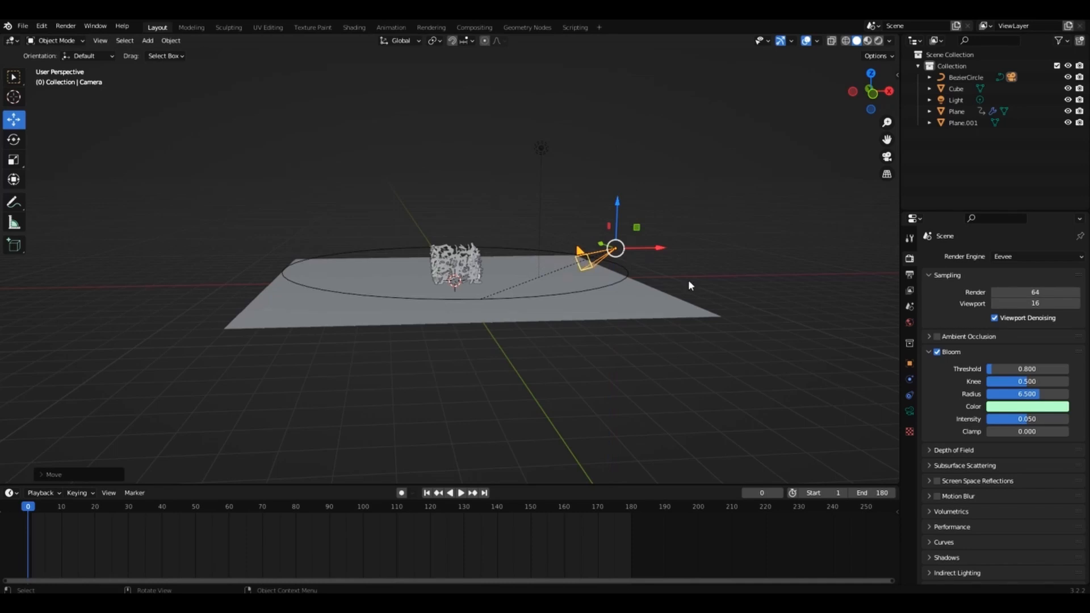
# Add a Track To constraint to the camera and set the Cube as its target.
pyautogui.click(906, 392)
pyautogui.click(958, 256)
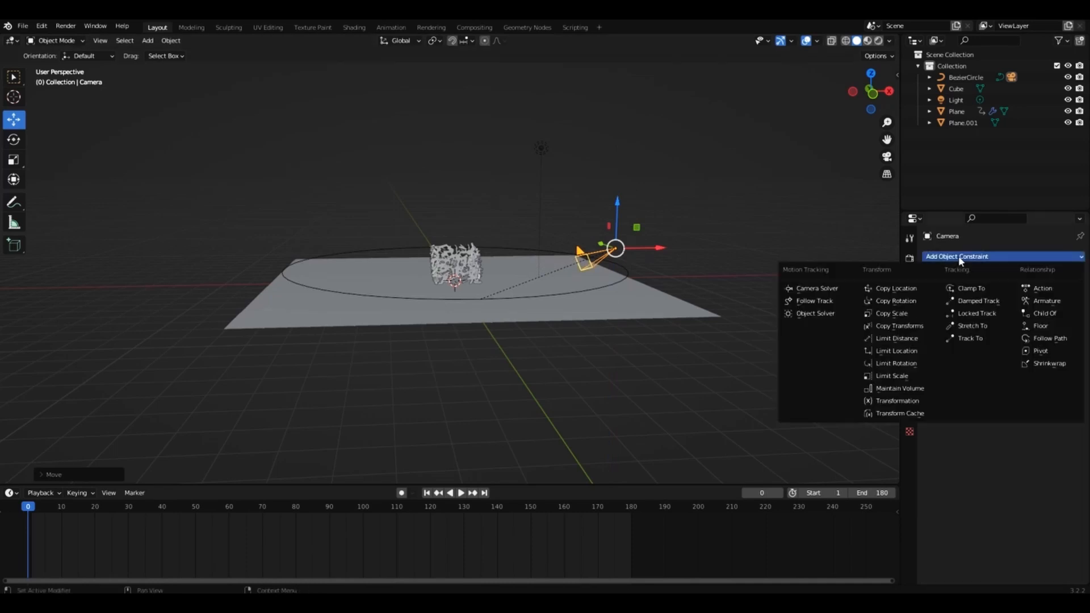
pyautogui.click(970, 338)
pyautogui.moveTo(871, 92); pyautogui.dragTo(852, 97)
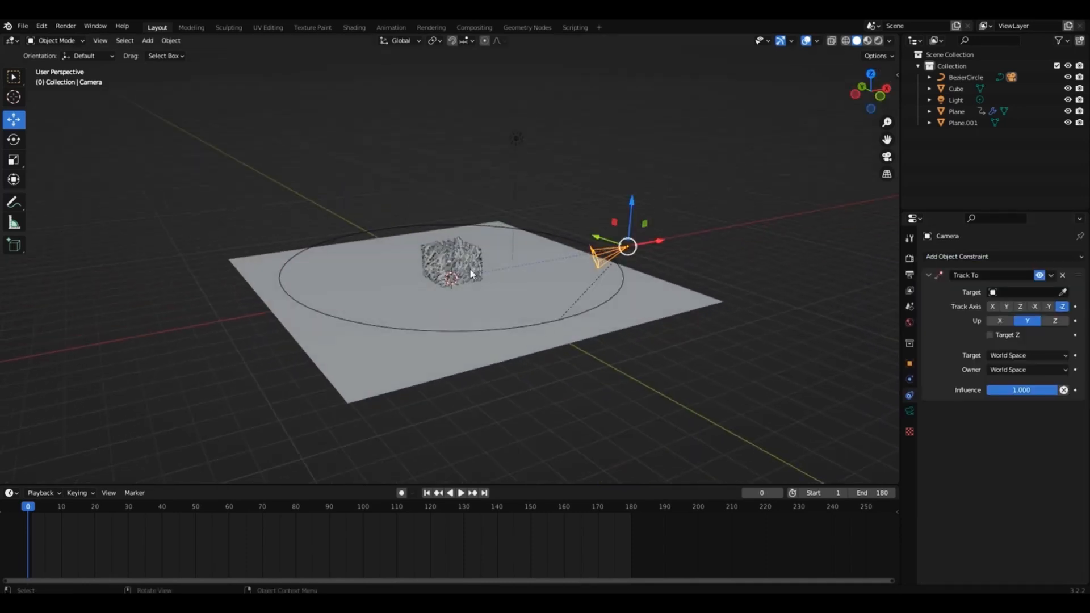
pyautogui.click(959, 89)
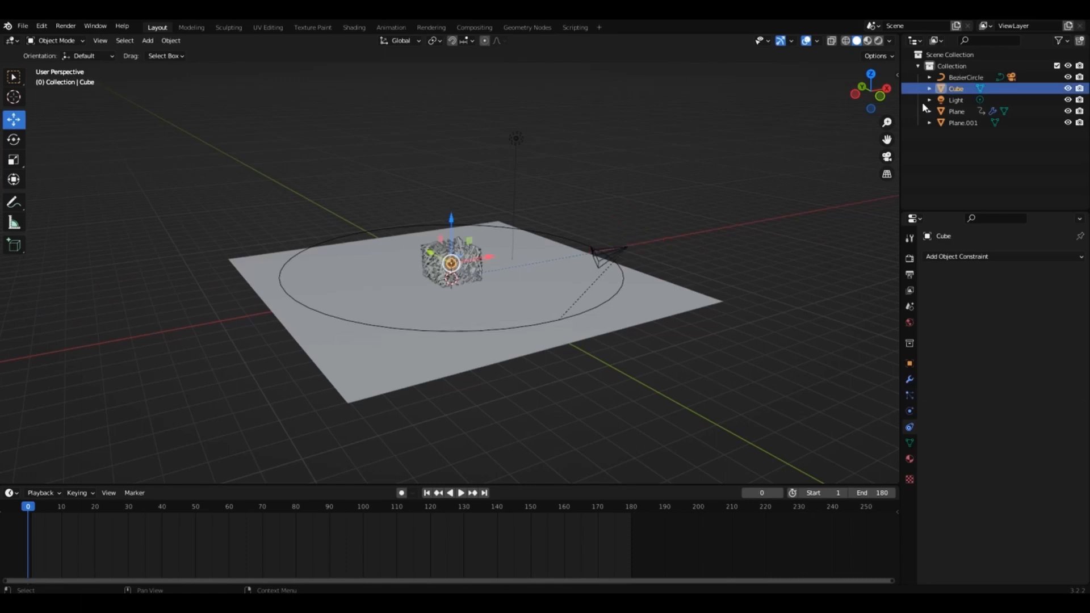
pyautogui.click(616, 250)
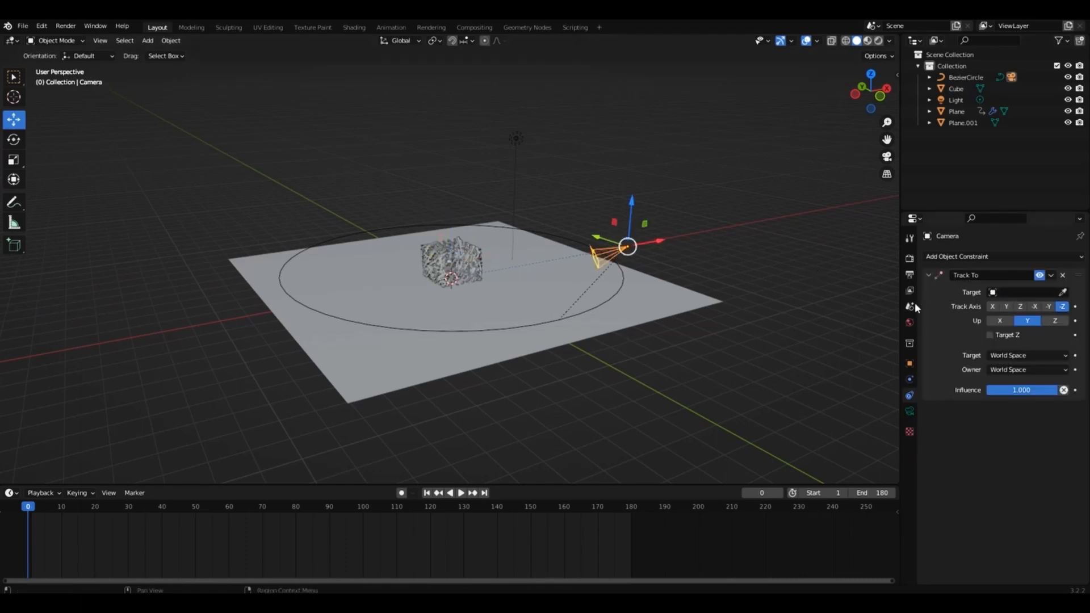
pyautogui.click(1025, 292)
pyautogui.click(1008, 333)
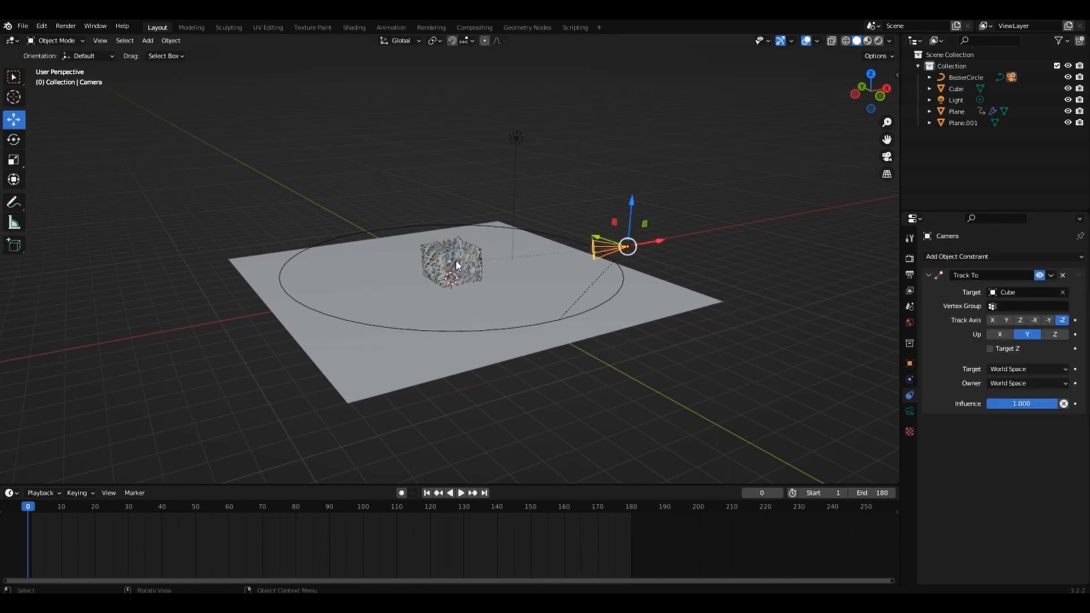
# Play the animation through the camera and go to frame 179 to check where the camera's orbit ends.
pyautogui.press('KP_0')
pyautogui.press('space')
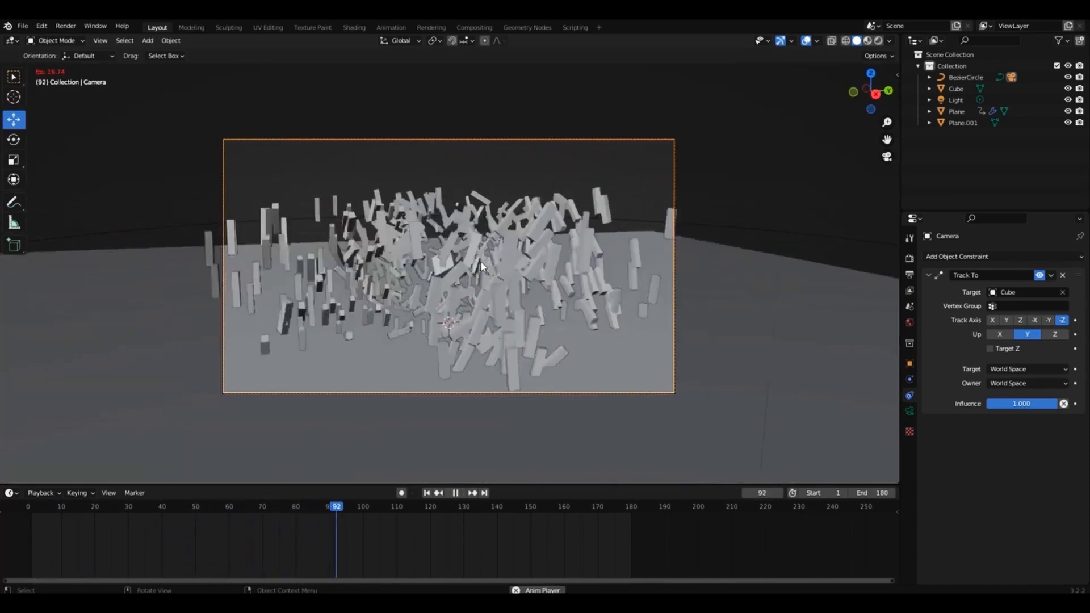
pyautogui.press('space')
pyautogui.press('space')
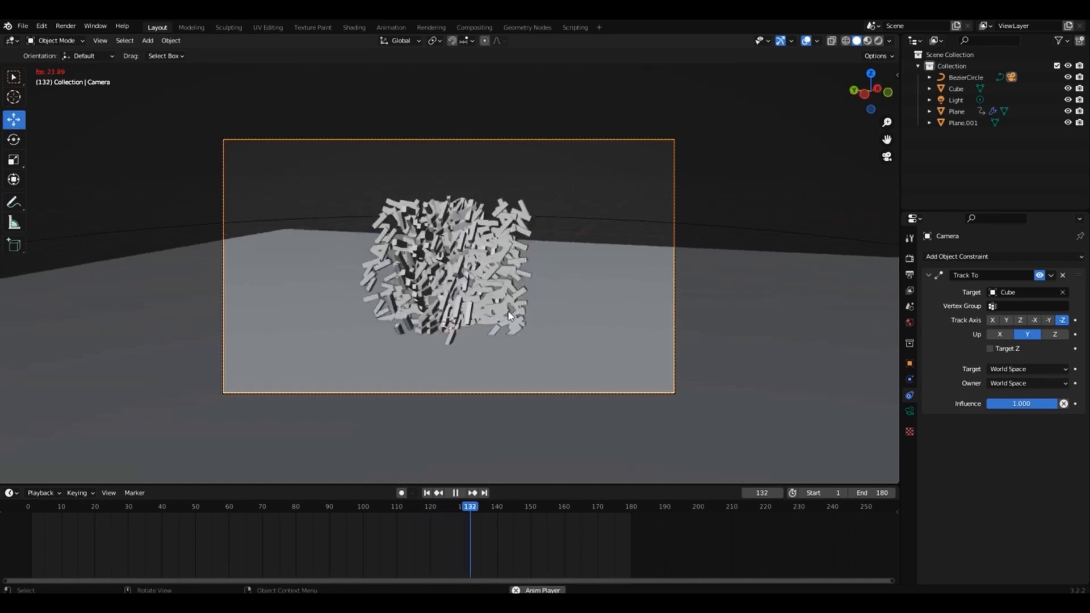
pyautogui.press('space')
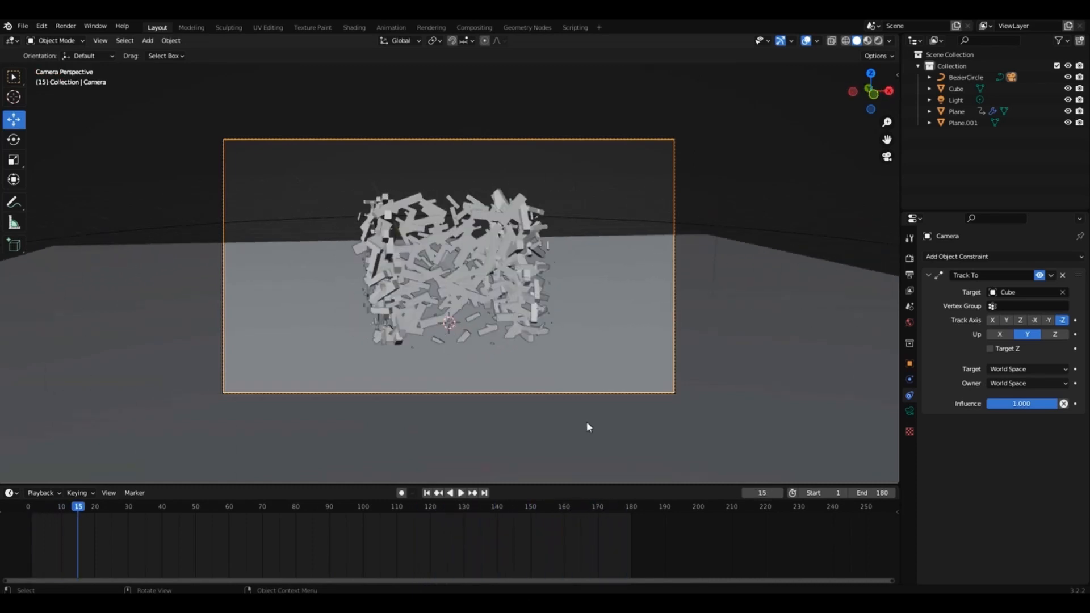
pyautogui.click(579, 506)
pyautogui.press('space')
pyautogui.press('space')
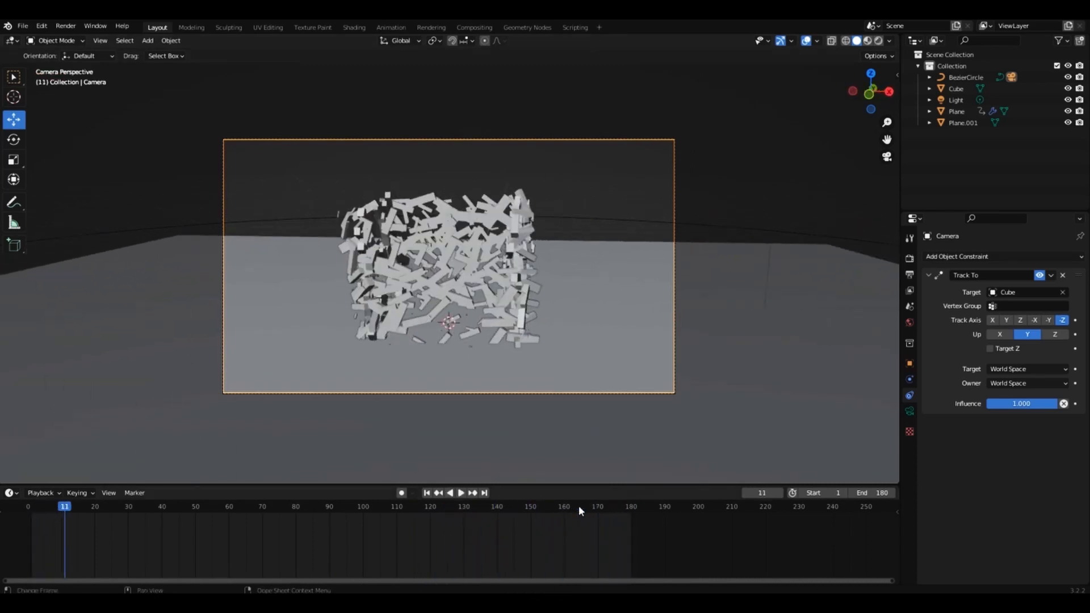
pyautogui.click(628, 506)
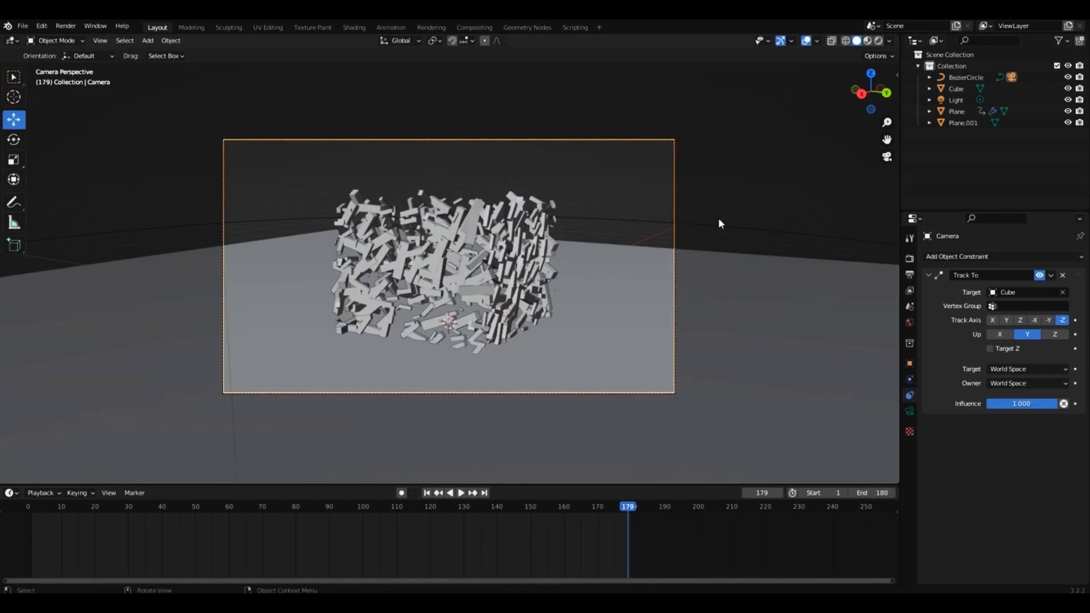
# Set the Bezier circle's Path Animation length to 180 frames.
pyautogui.click(822, 237)
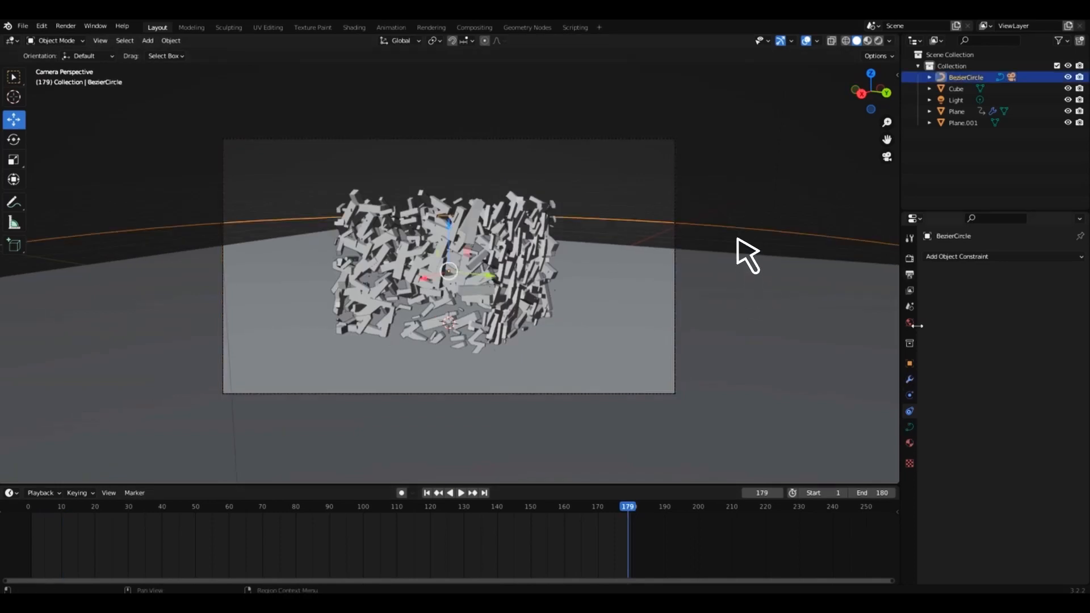
pyautogui.click(909, 427)
pyautogui.click(929, 459)
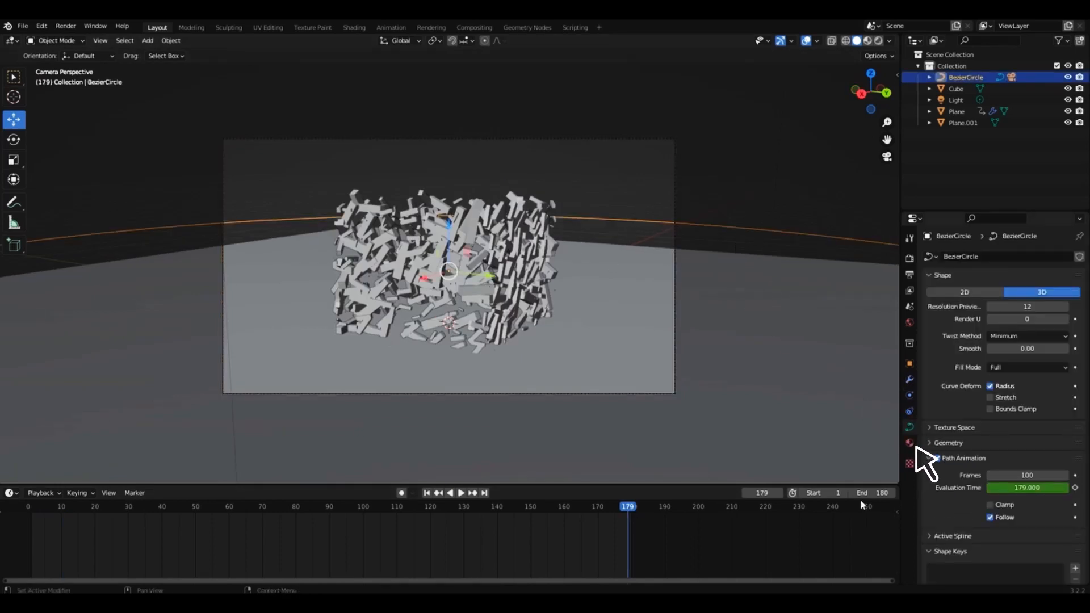
pyautogui.click(635, 506)
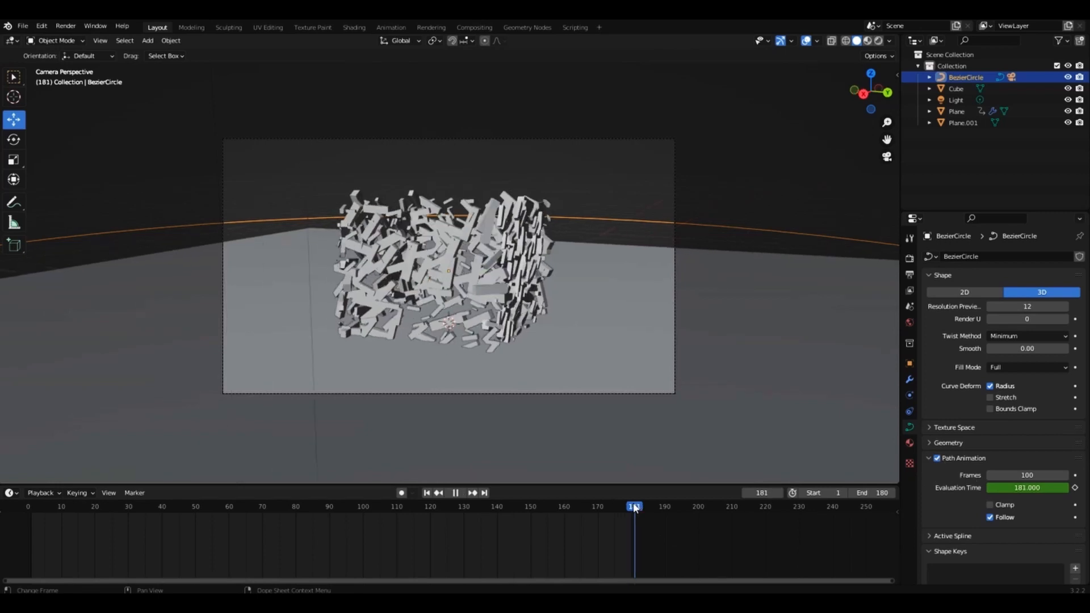
pyautogui.click(1026, 475)
pyautogui.write('180')
pyautogui.press('Return')
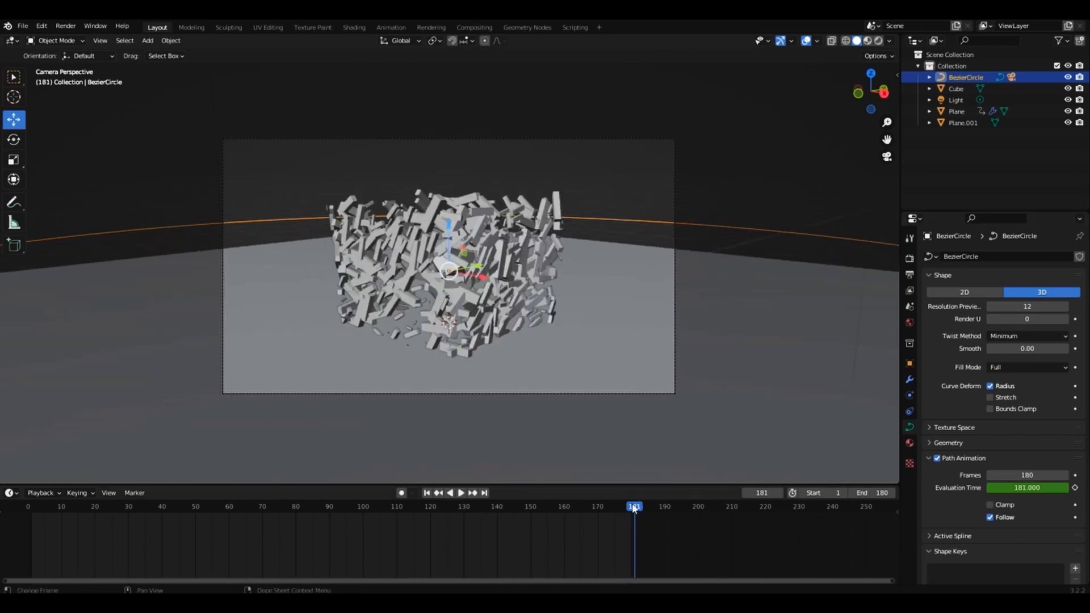
# Play the camera orbit in rendered shading with the viewport overlays hidden.
pyautogui.press('space')
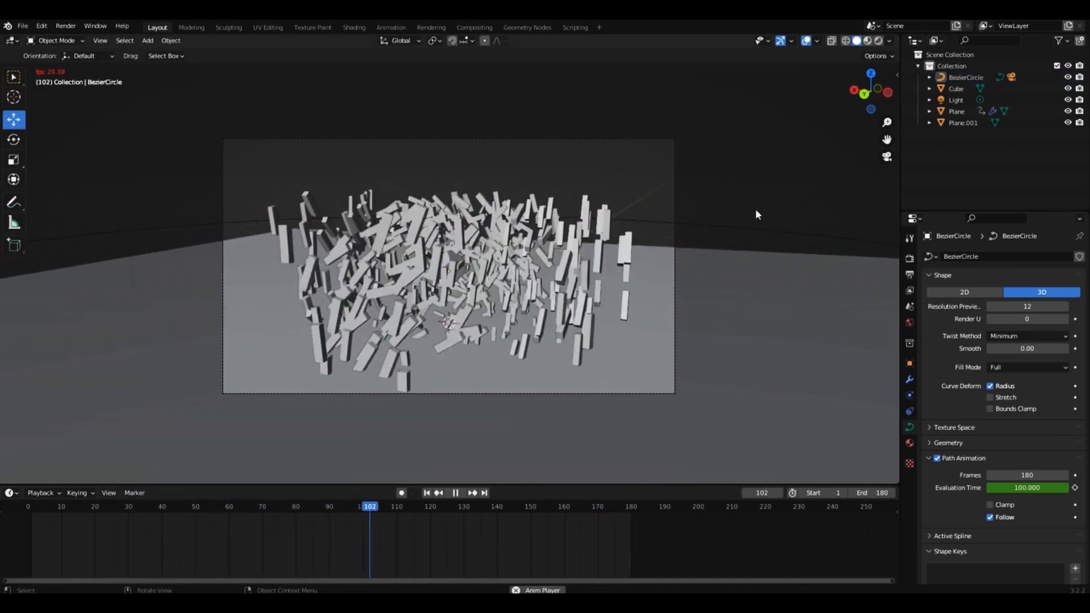
pyautogui.click(878, 40)
pyautogui.click(807, 40)
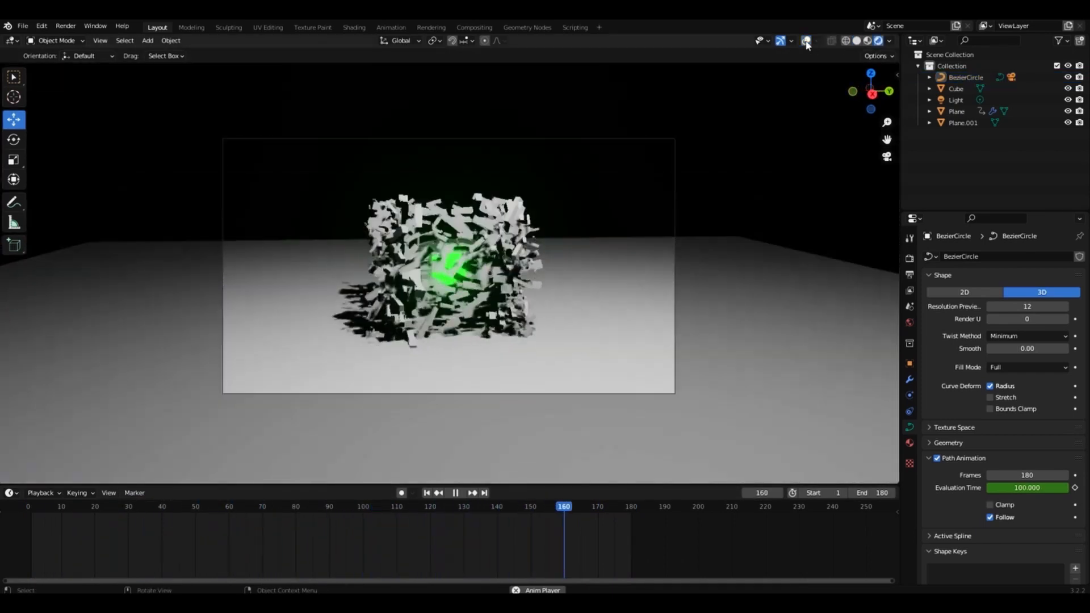
pyautogui.press('space')
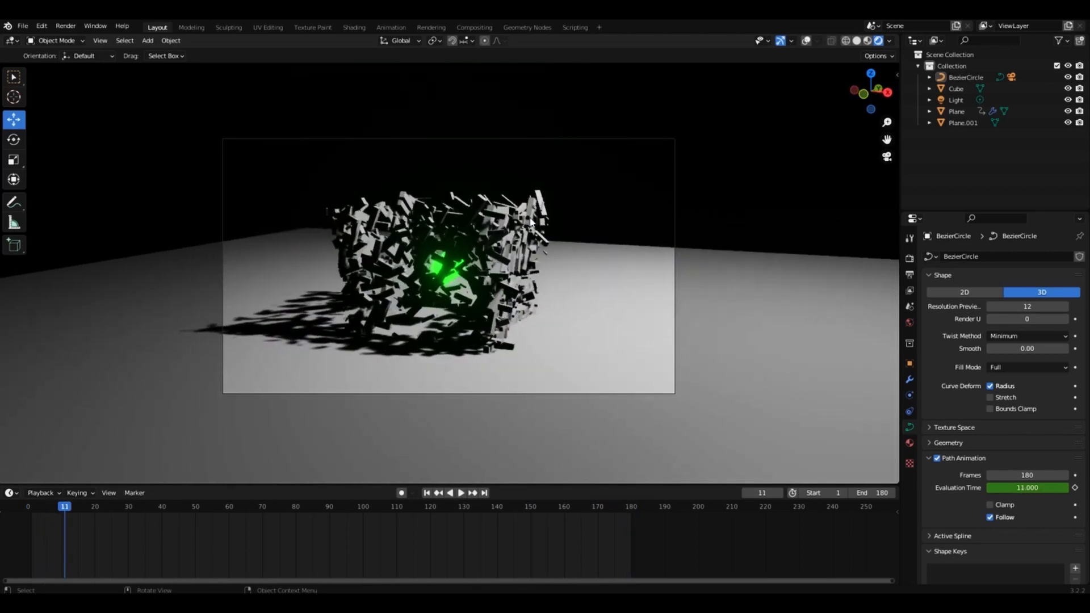
# Create a metallic material with roughness 0.248 for the brick wall and assign Material.002 in the wall's modifier.
pyautogui.click(697, 247)
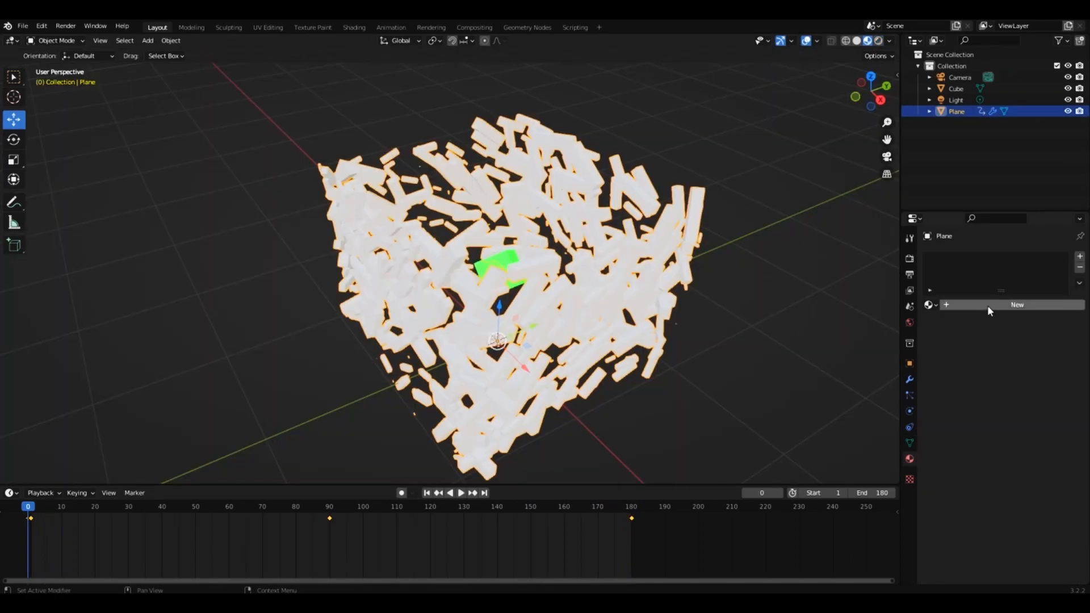
pyautogui.click(986, 305)
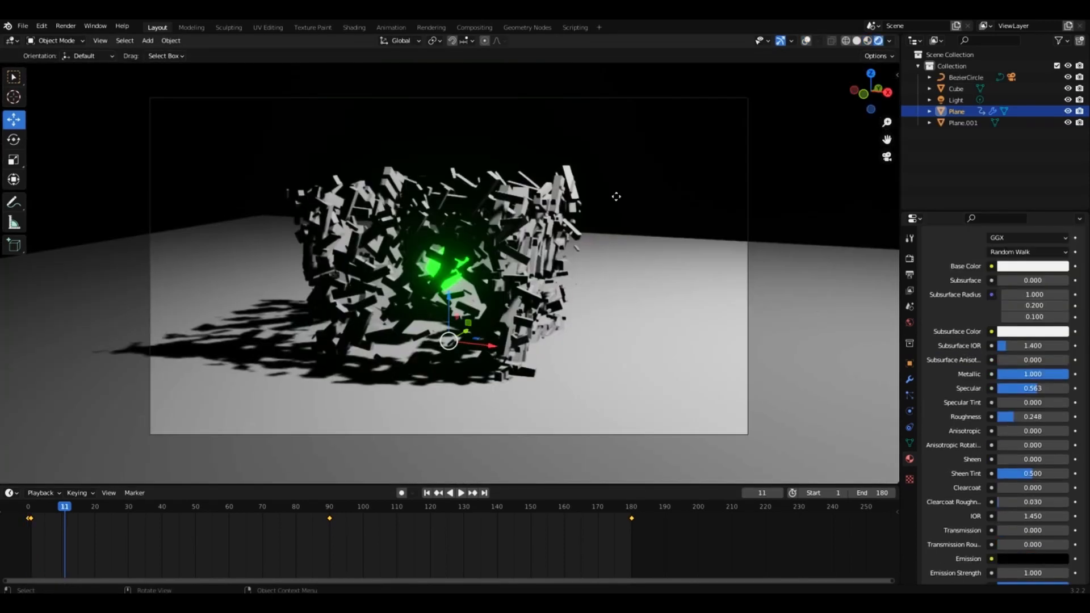
pyautogui.click(807, 41)
pyautogui.click(907, 379)
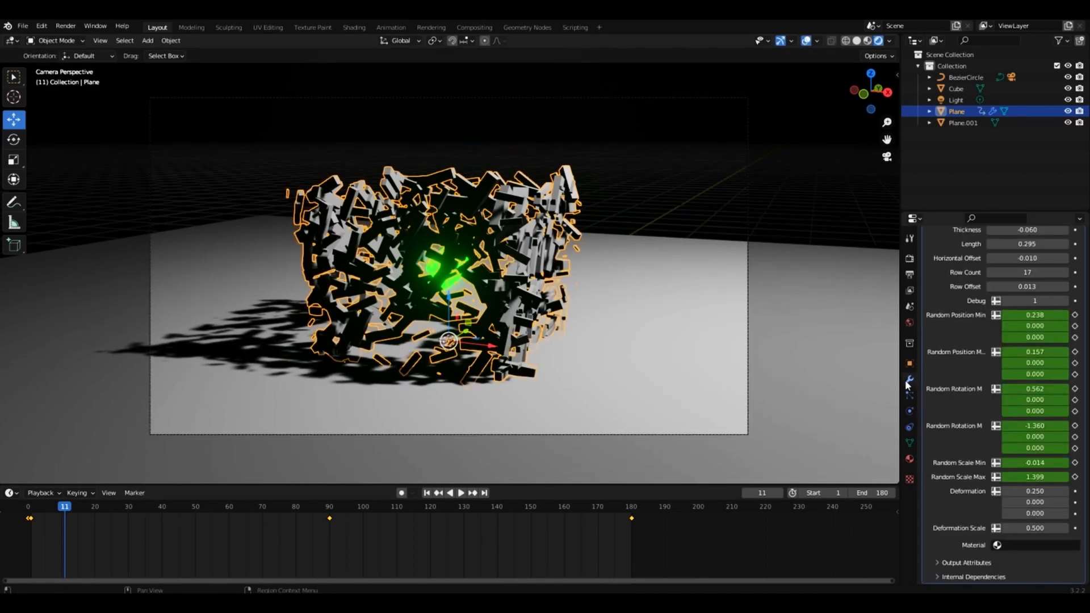
pyautogui.scroll(5, 965, 327)
pyautogui.scroll(-5, 965, 358)
pyautogui.click(1011, 547)
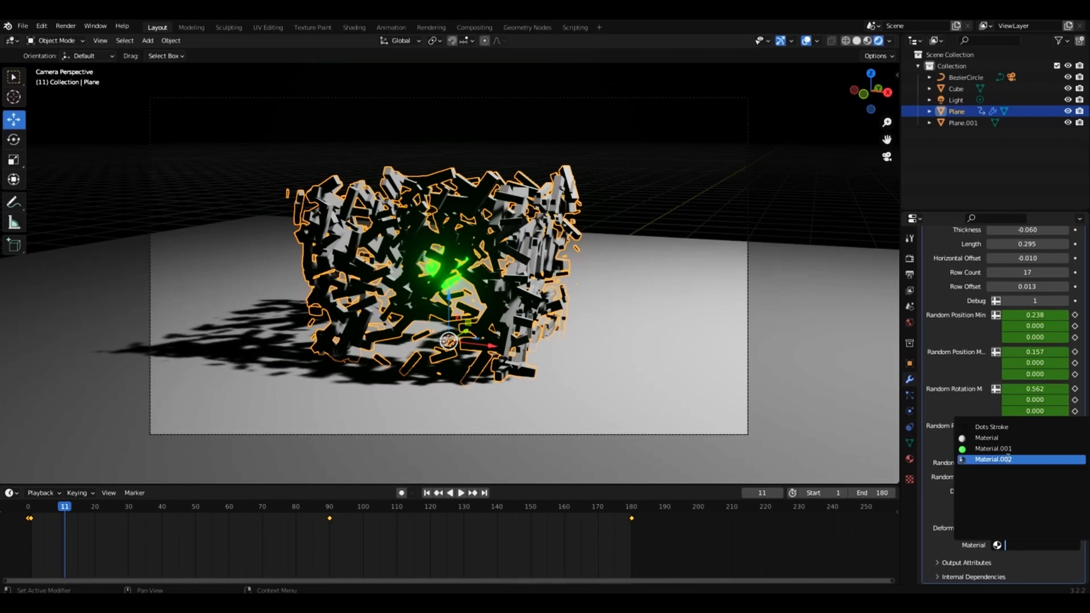
pyautogui.click(1006, 457)
pyautogui.click(658, 186)
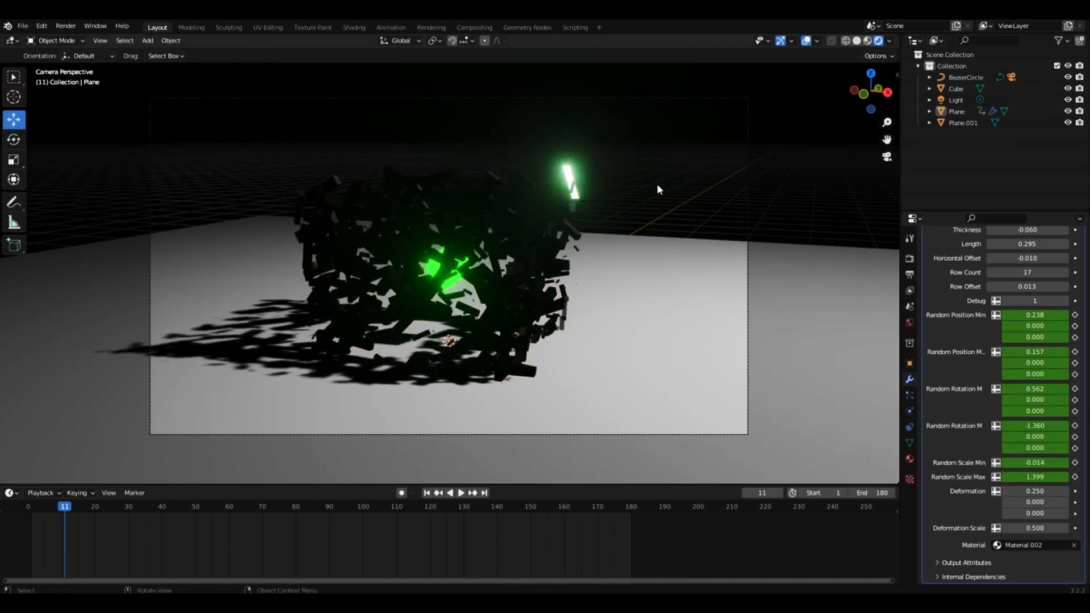
# Preview the animation and set the brick material's Metallic to 0.512 and Roughness to 0.547.
pyautogui.press('space')
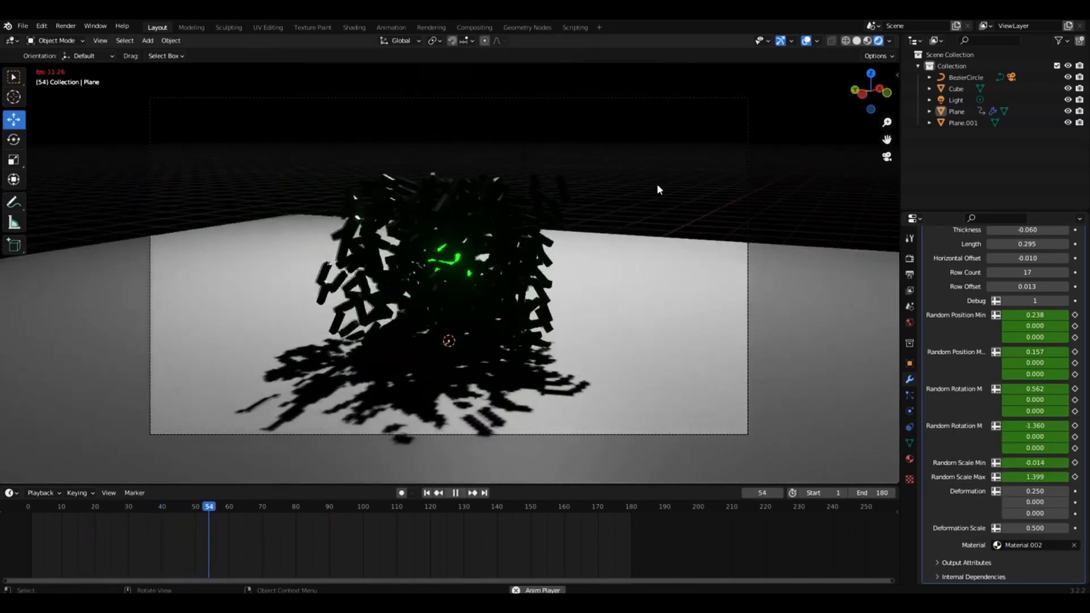
pyautogui.press('space')
pyautogui.click(909, 459)
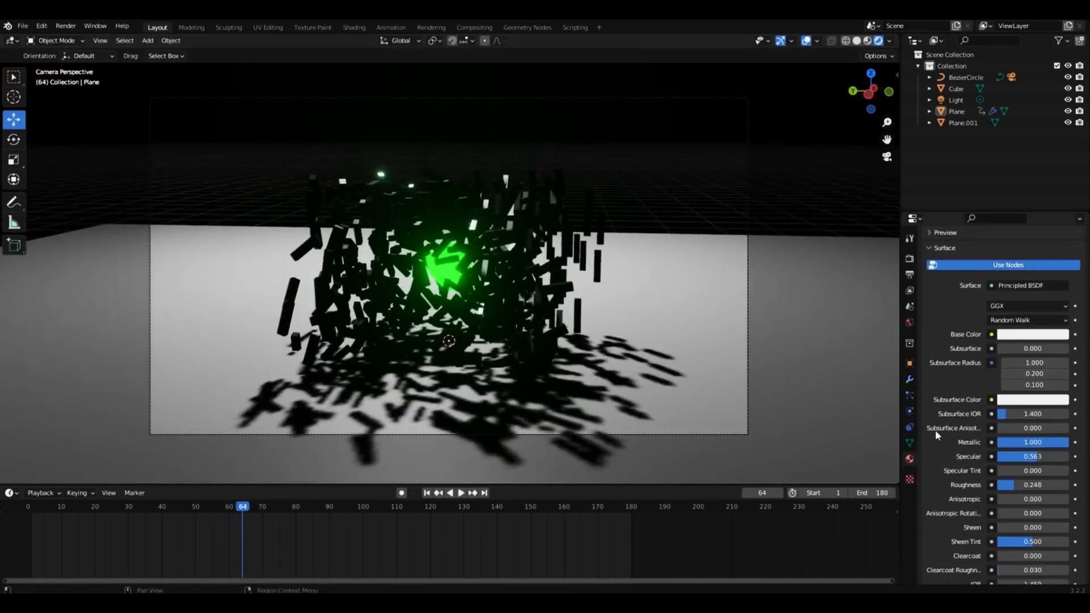
pyautogui.moveTo(1032, 442); pyautogui.dragTo(1016, 442)
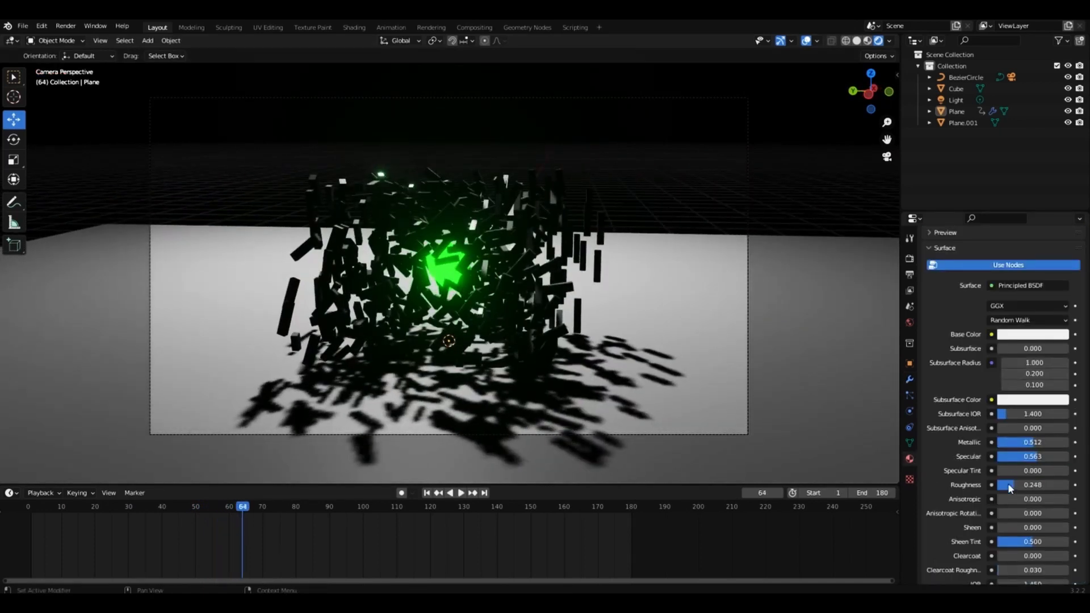
pyautogui.moveTo(1005, 485); pyautogui.dragTo(1035, 485)
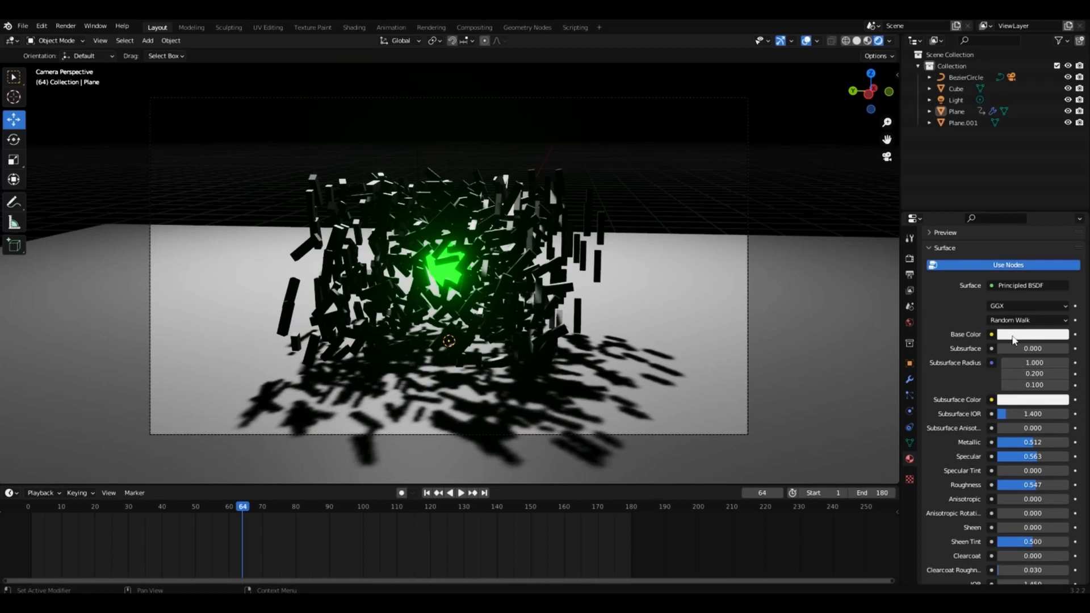
# Play the animation and scale the floor plane up to about 2.4 times its size.
pyautogui.press('space')
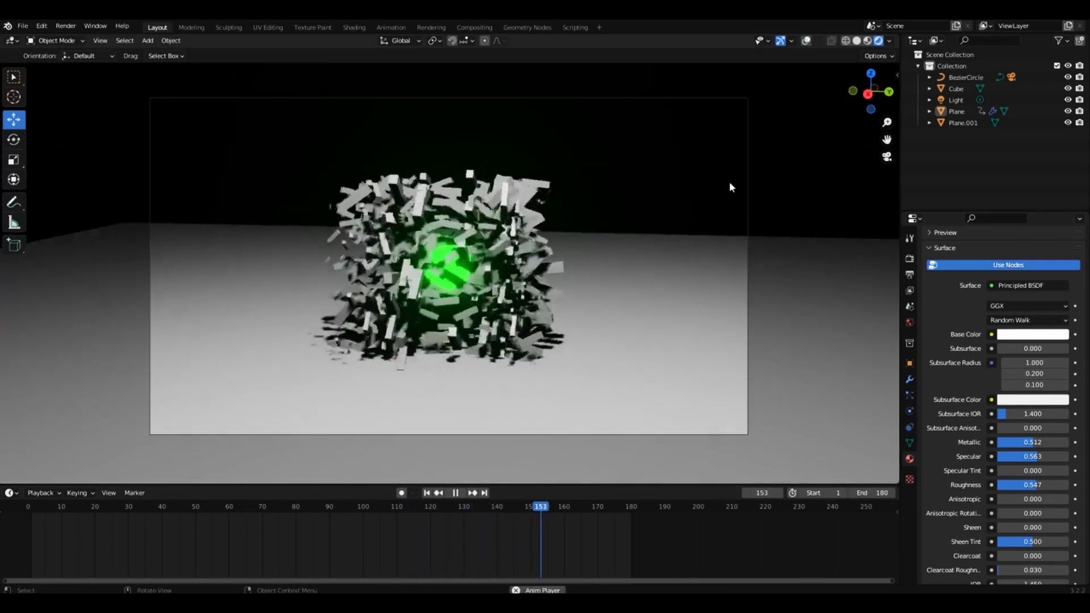
pyautogui.press('space')
pyautogui.click(681, 264)
pyautogui.press('s')
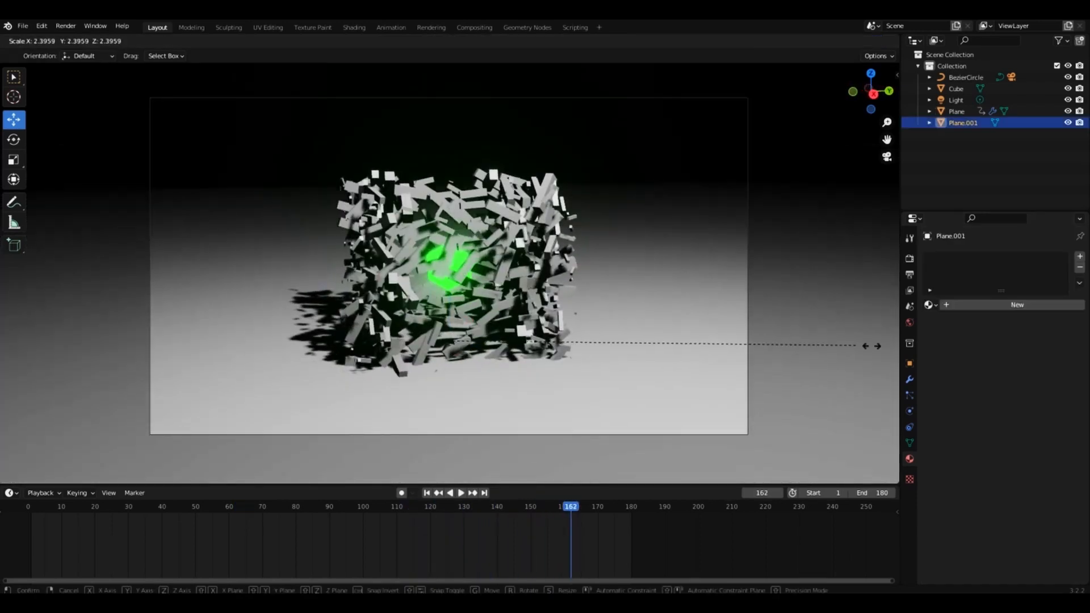
pyautogui.click(872, 345)
# Give the floor plane a new material with a raised Metallic value, preview the animation and fine-tune the roughness.
pyautogui.click(1016, 305)
pyautogui.scroll(-5, 994, 448)
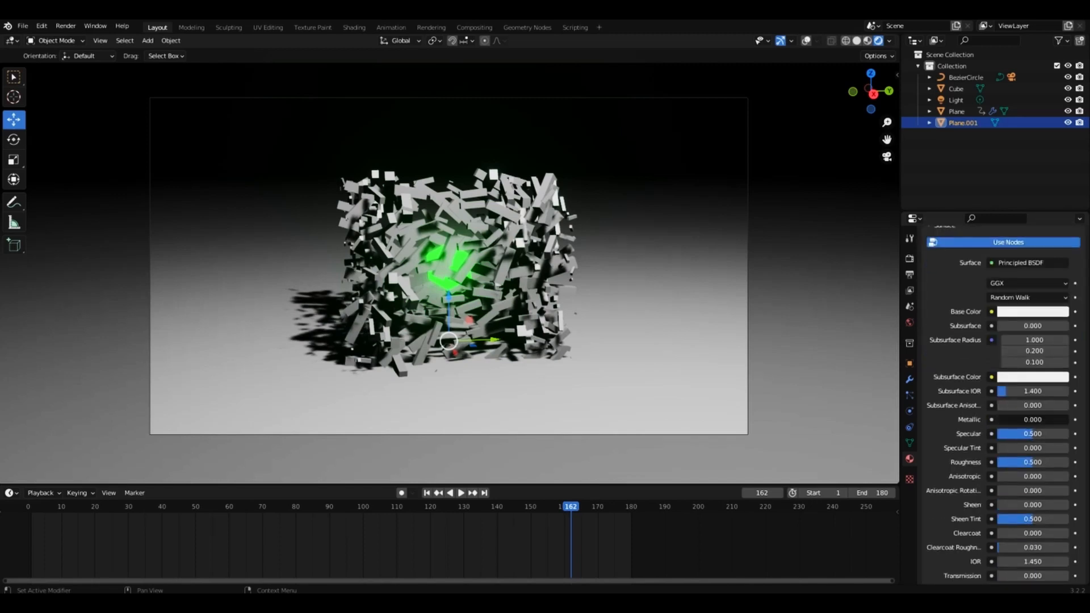
pyautogui.moveTo(1005, 420); pyautogui.dragTo(1056, 422)
pyautogui.press('space')
pyautogui.press('space')
pyautogui.click(560, 261)
pyautogui.moveTo(1036, 463); pyautogui.dragTo(1029, 466)
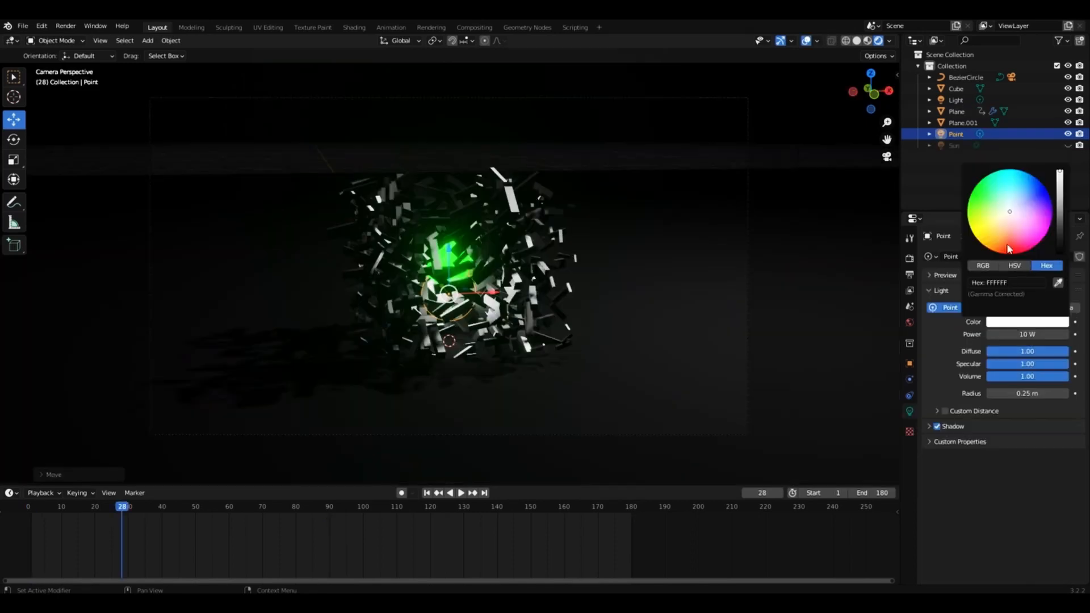
# Set the point light's color to green and play the animation to check the glow.
pyautogui.click(985, 199)
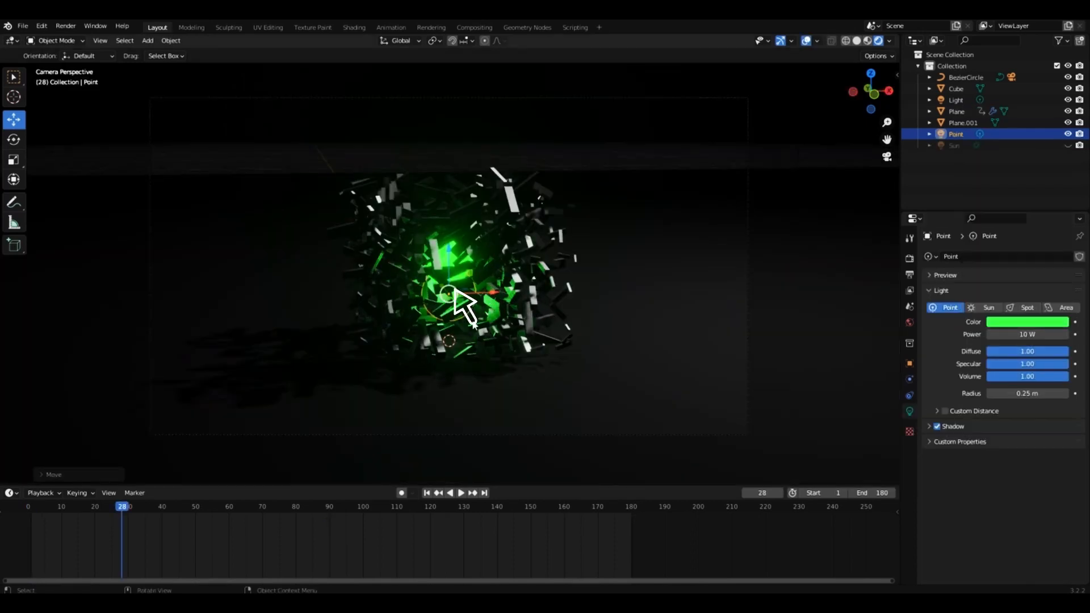
pyautogui.press('space')
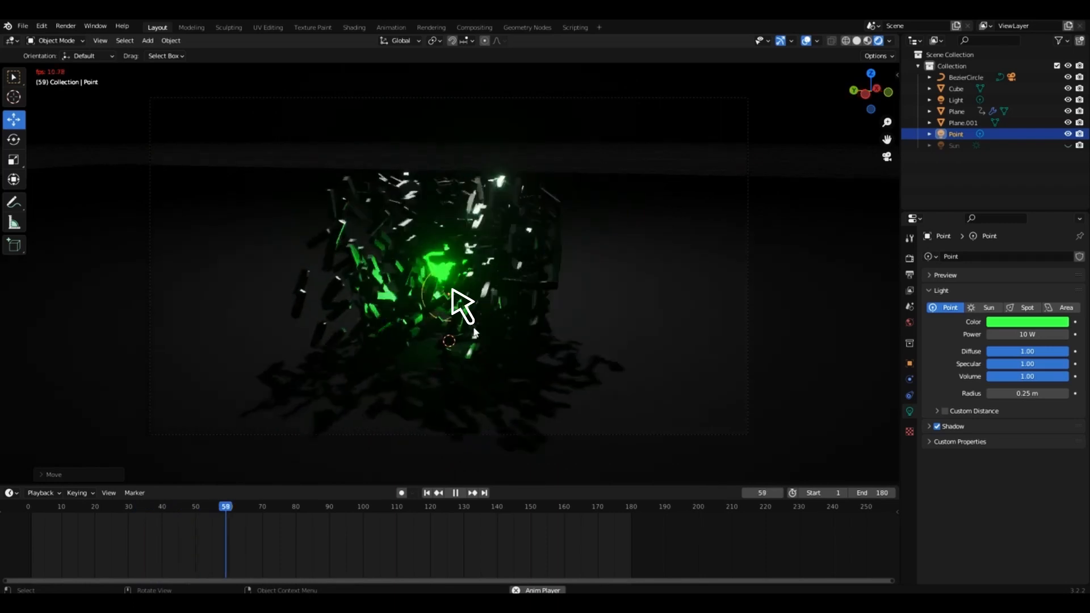
pyautogui.press('space')
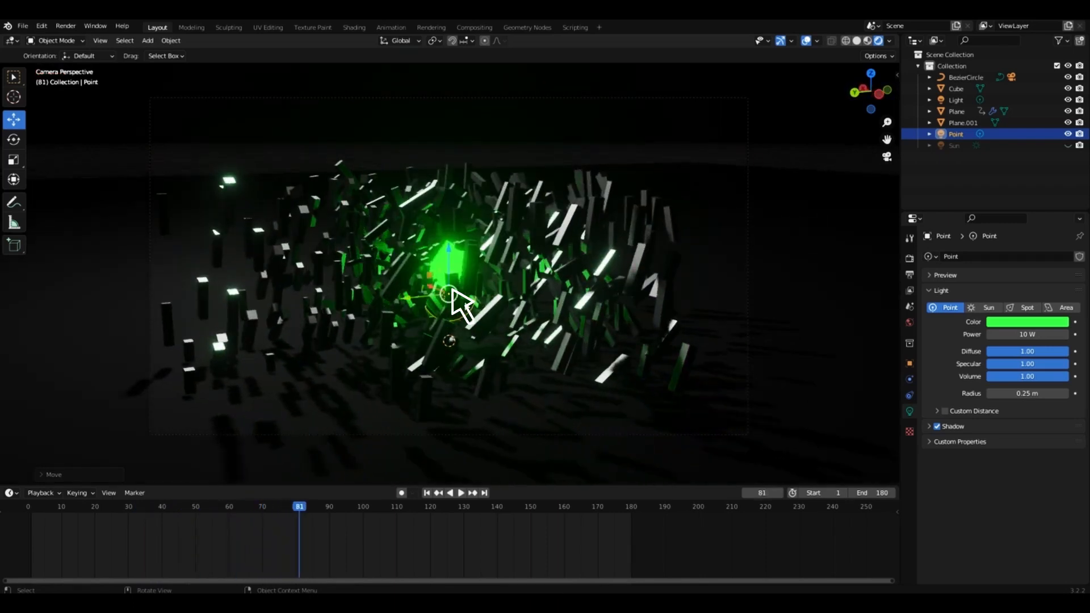
# Duplicate the green point light about 0.57 m away, above the glowing cube, and set the copy's power to 5 W.
pyautogui.hotkey('shift', 'd')
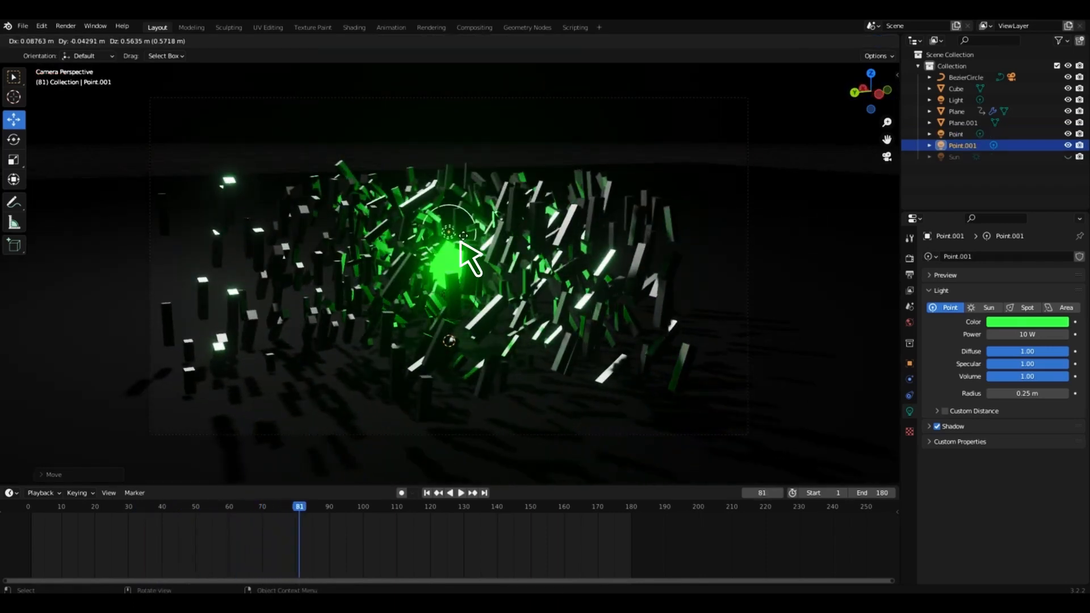
pyautogui.press('Return')
pyautogui.click(1056, 335)
pyautogui.write('5')
pyautogui.press('Return')
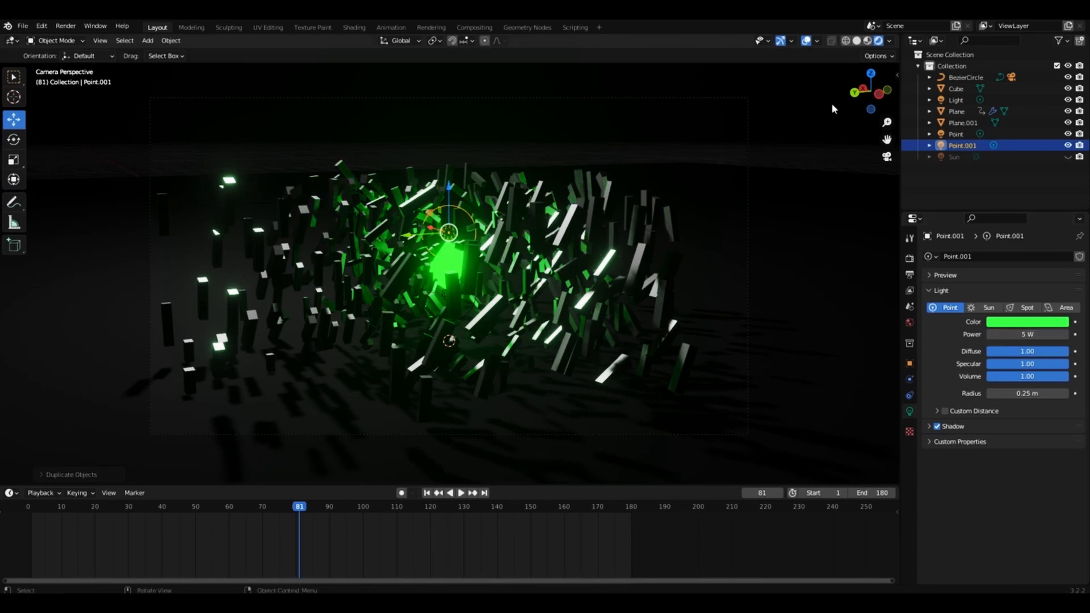
# Hide the viewport overlays and play the relit animation through the camera.
pyautogui.click(806, 40)
pyautogui.click(810, 90)
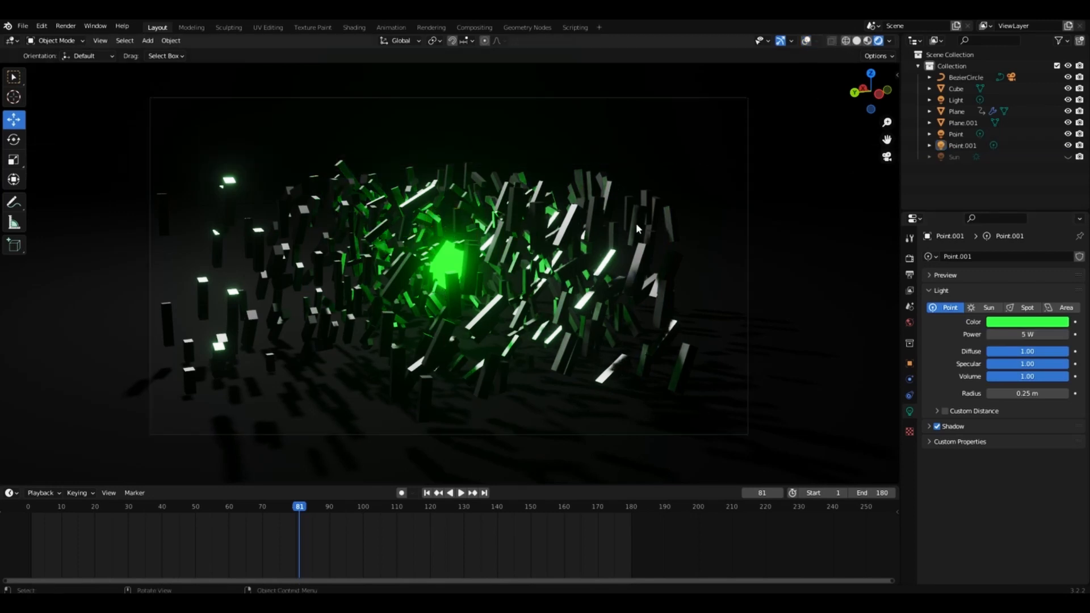
pyautogui.press('space')
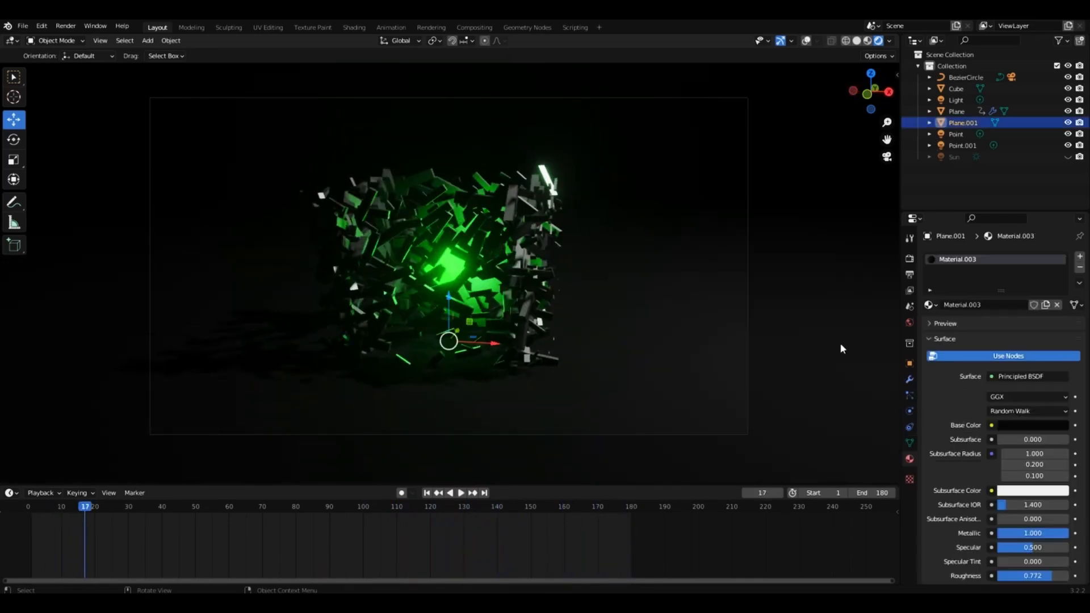
# Set the render output's file format to FFmpeg Video.
pyautogui.click(910, 258)
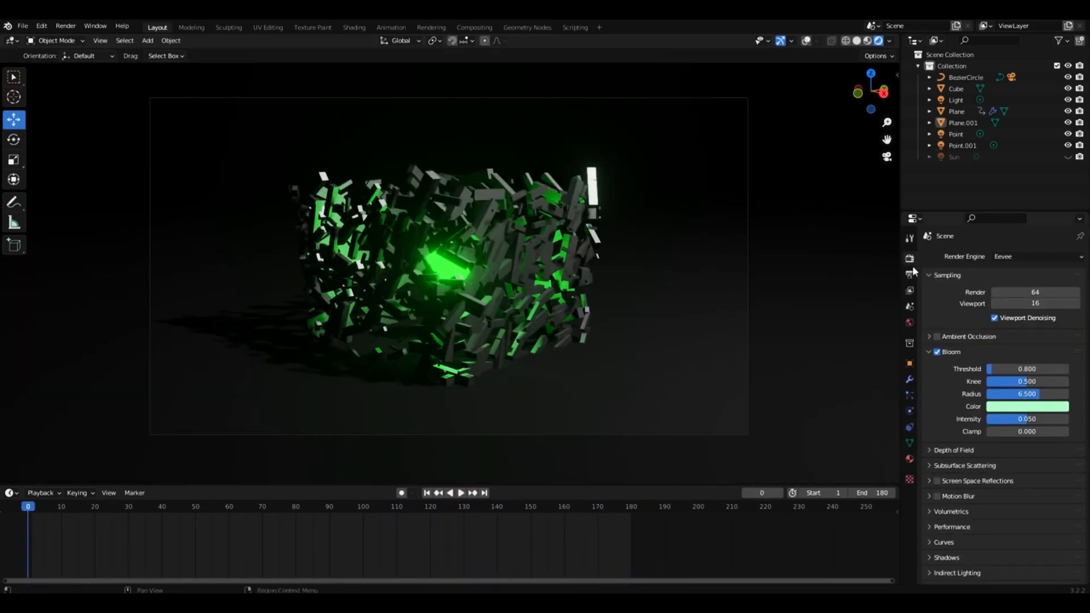
pyautogui.click(909, 274)
pyautogui.scroll(-2, 960, 407)
pyautogui.click(1022, 501)
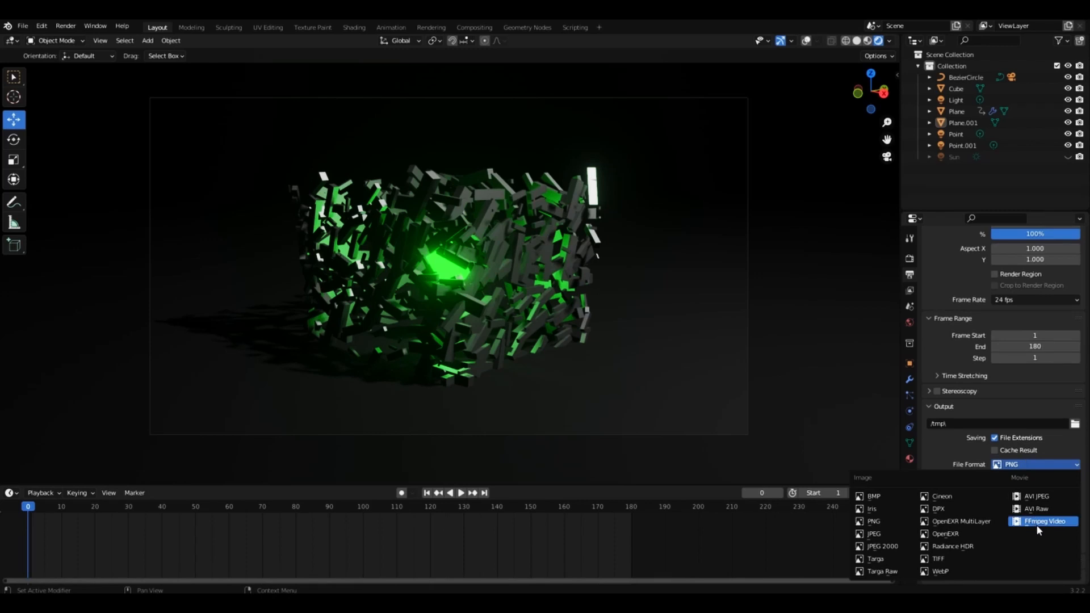
pyautogui.click(1037, 524)
# Set the render output to a file named "baga anim2" in the Downloads folder.
pyautogui.click(1074, 461)
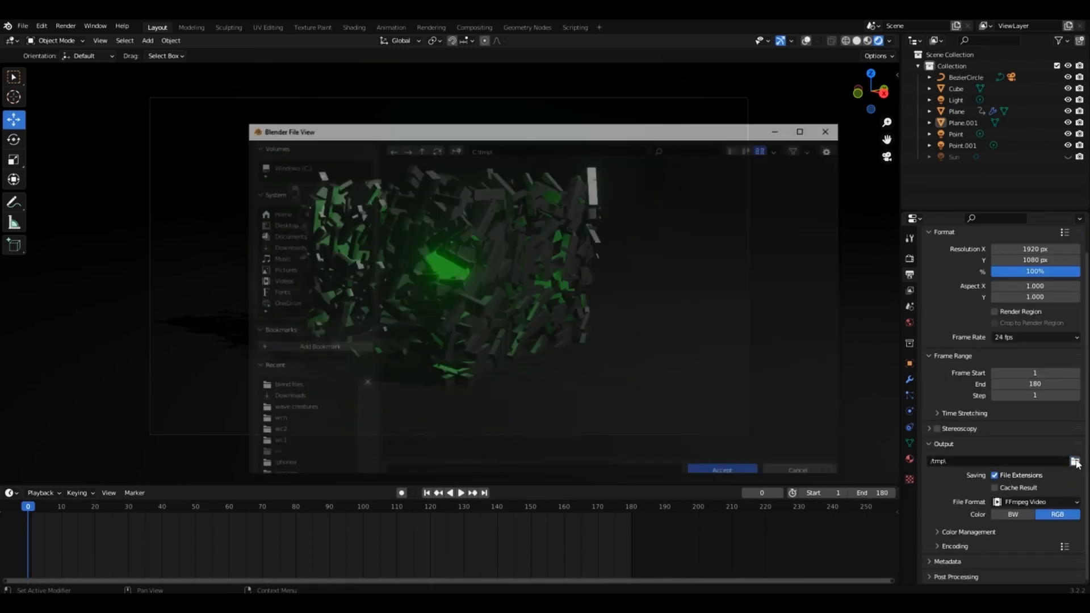
pyautogui.click(286, 398)
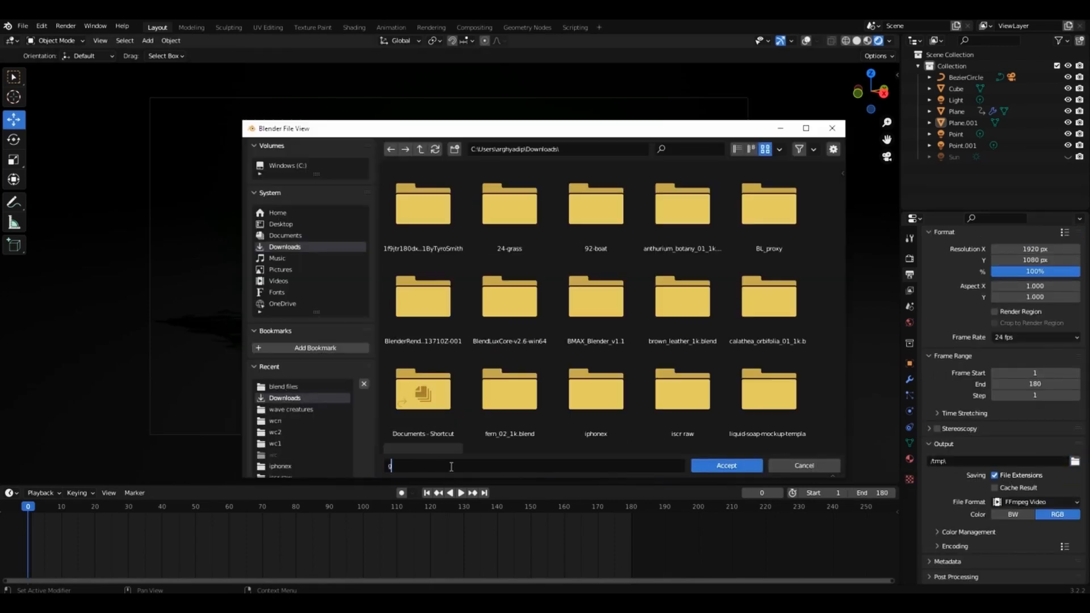
pyautogui.press('Return')
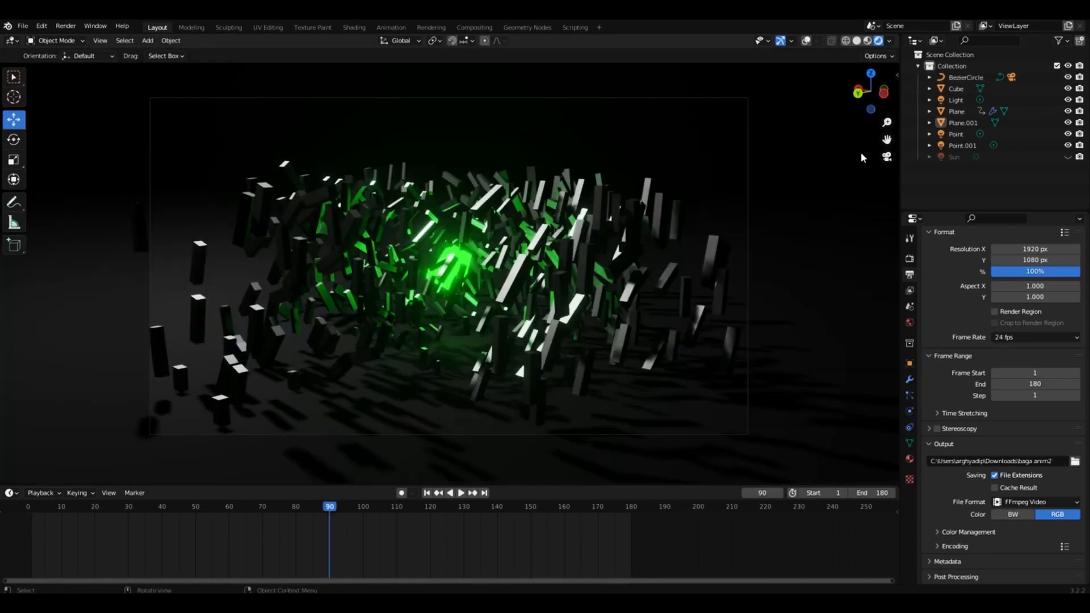
# Insert a Location, Rotation & Scale keyframe for the camera at frame 0.
pyautogui.press('n')
pyautogui.click(891, 126)
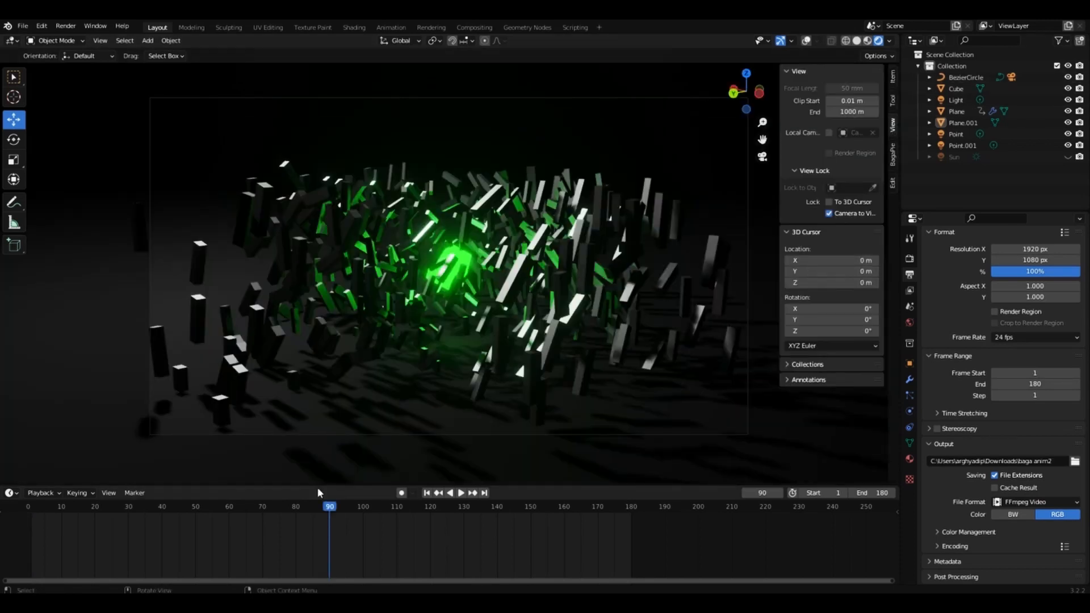
pyautogui.click(27, 506)
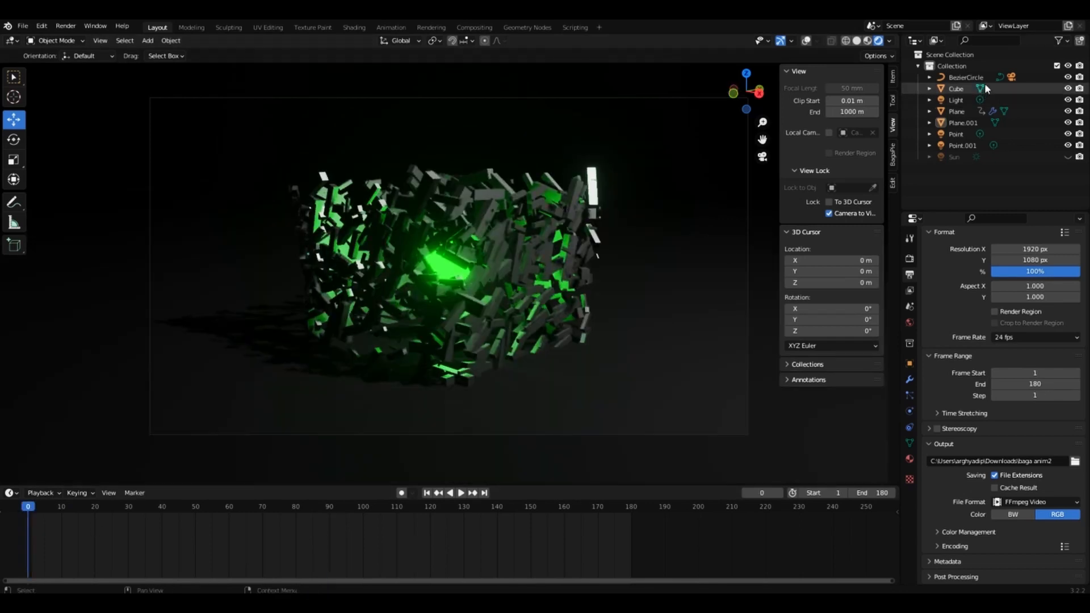
pyautogui.click(1011, 78)
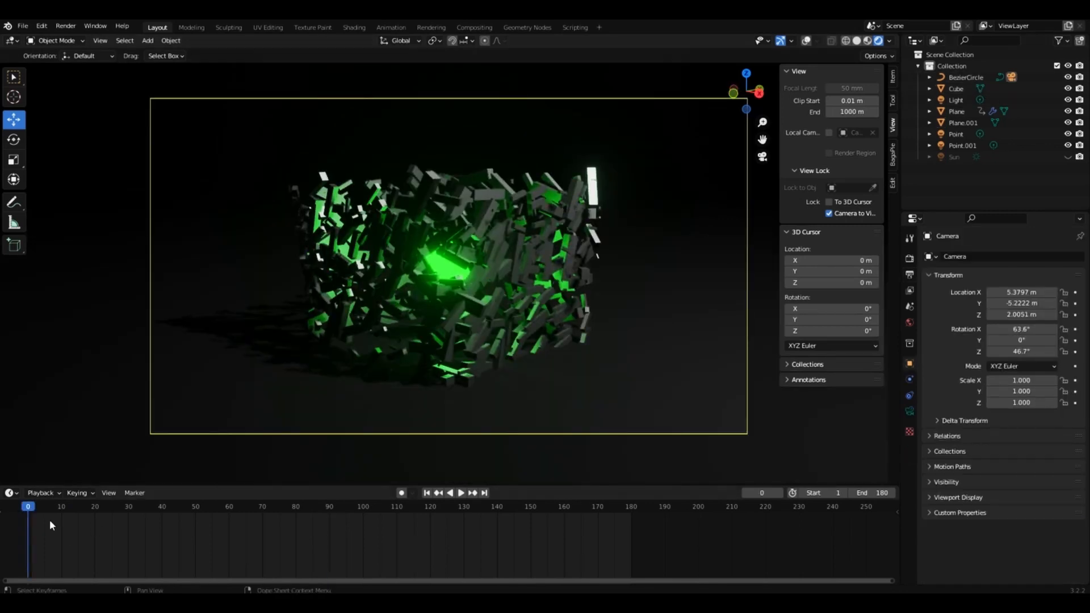
pyautogui.press('i')
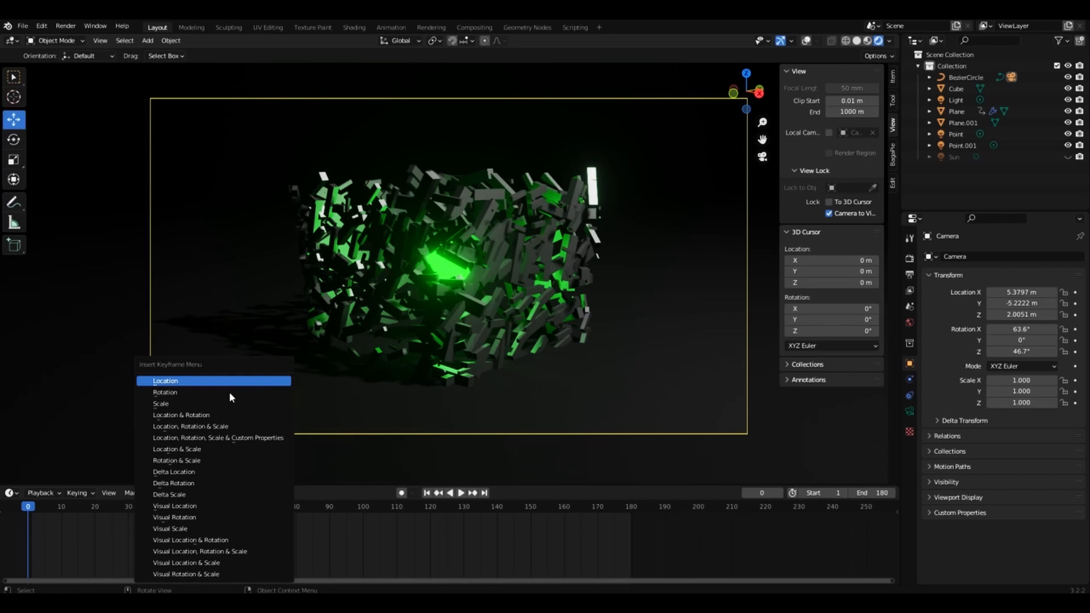
pyautogui.click(201, 430)
# Insert a Location, Rotation & Scale keyframe for the camera at frame 180.
pyautogui.click(630, 506)
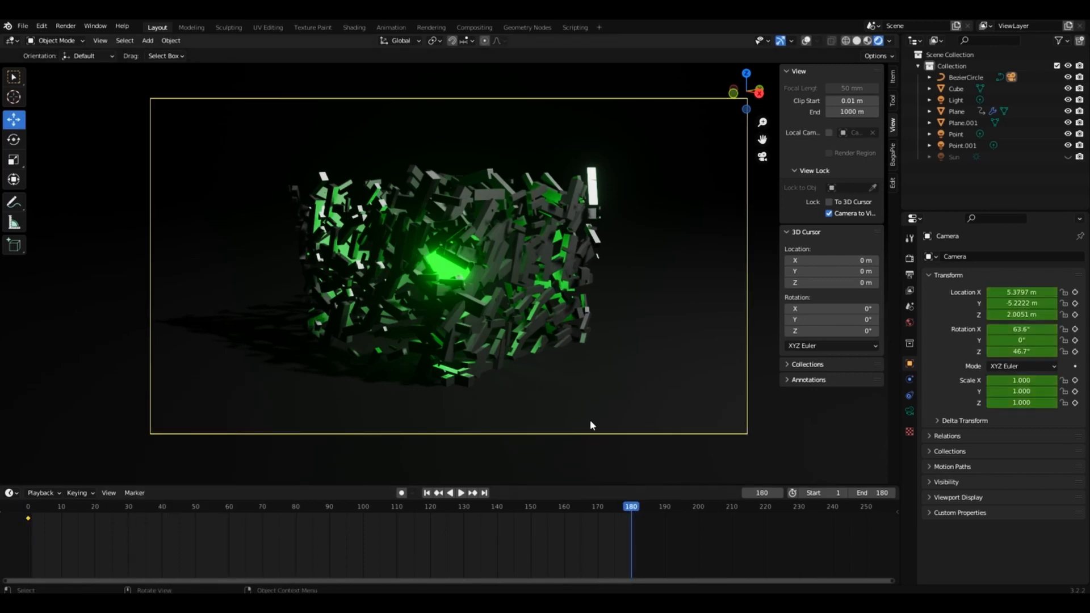
pyautogui.press('i')
pyautogui.click(548, 421)
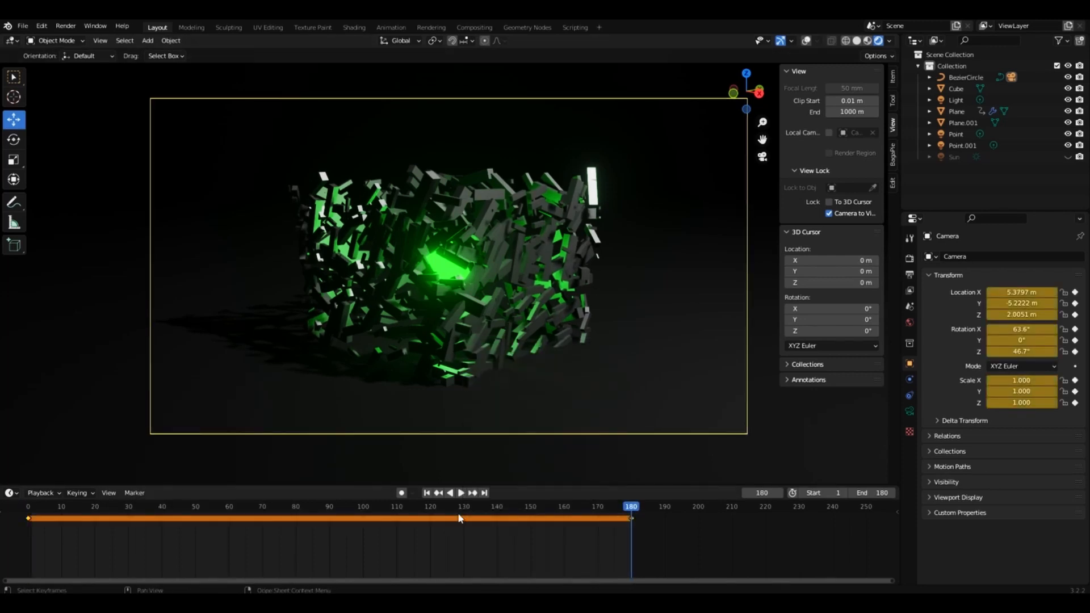
# At frame 90, move the camera closer to the bricks in top view, to about X 3.93 m, Y -3.71 m.
pyautogui.click(330, 506)
pyautogui.press('KP_7')
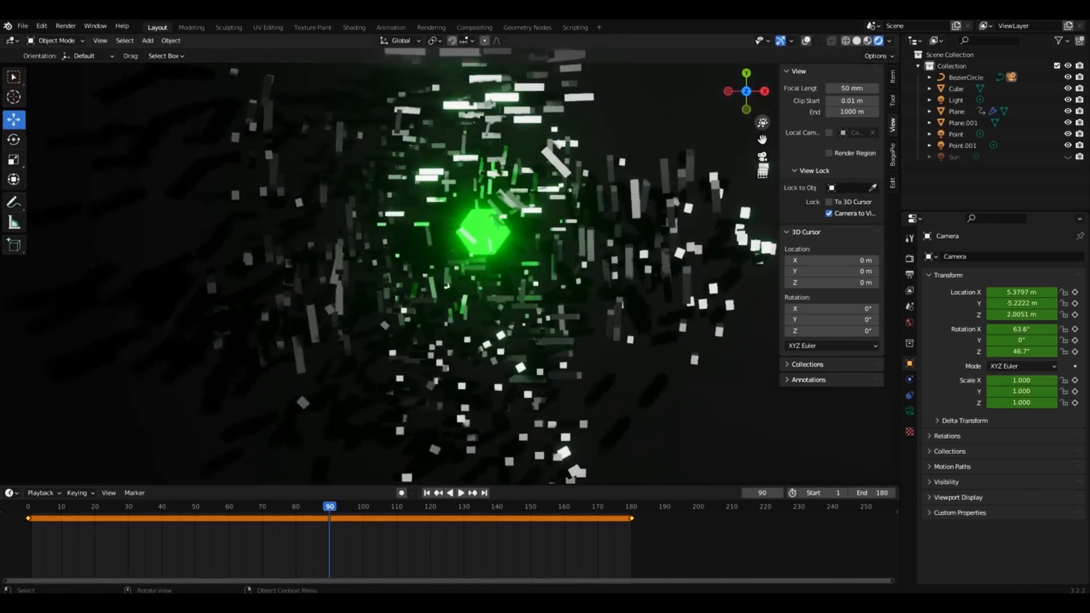
pyautogui.moveTo(762, 122); pyautogui.dragTo(763, 238)
pyautogui.click(806, 41)
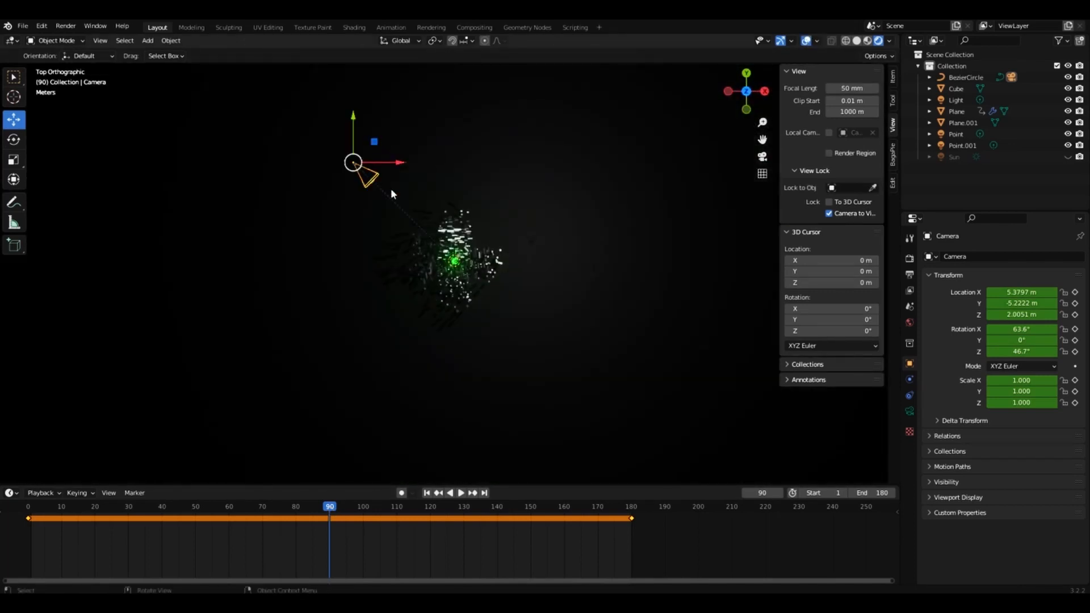
pyautogui.press('g')
pyautogui.click(412, 213)
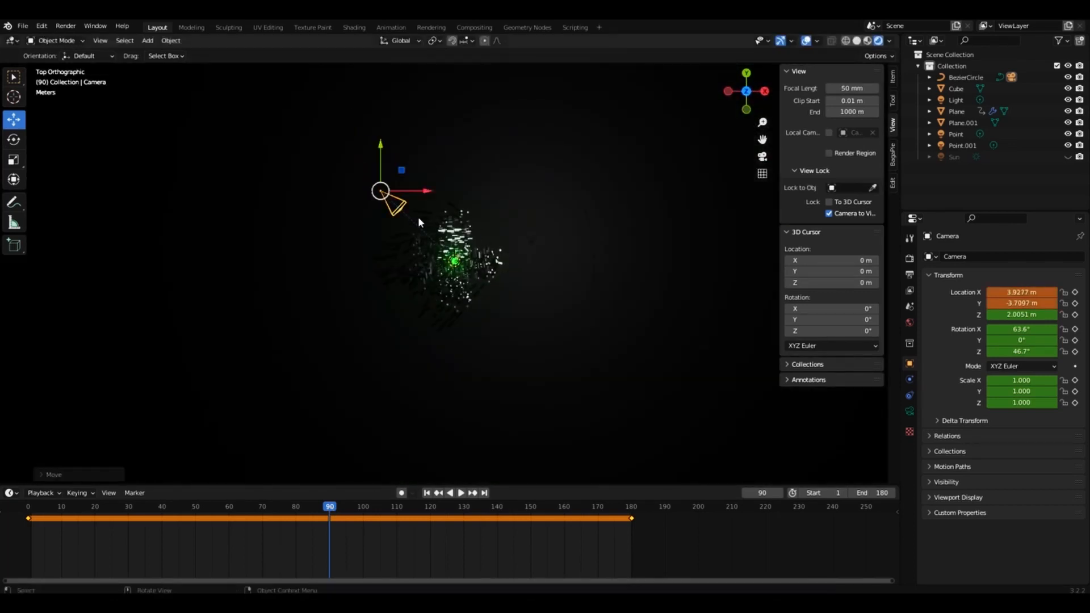
# Keyframe the camera's location, rotation and scale at frame 90 and turn off locking the camera to the view.
pyautogui.press('KP_0')
pyautogui.press('i')
pyautogui.click(490, 272)
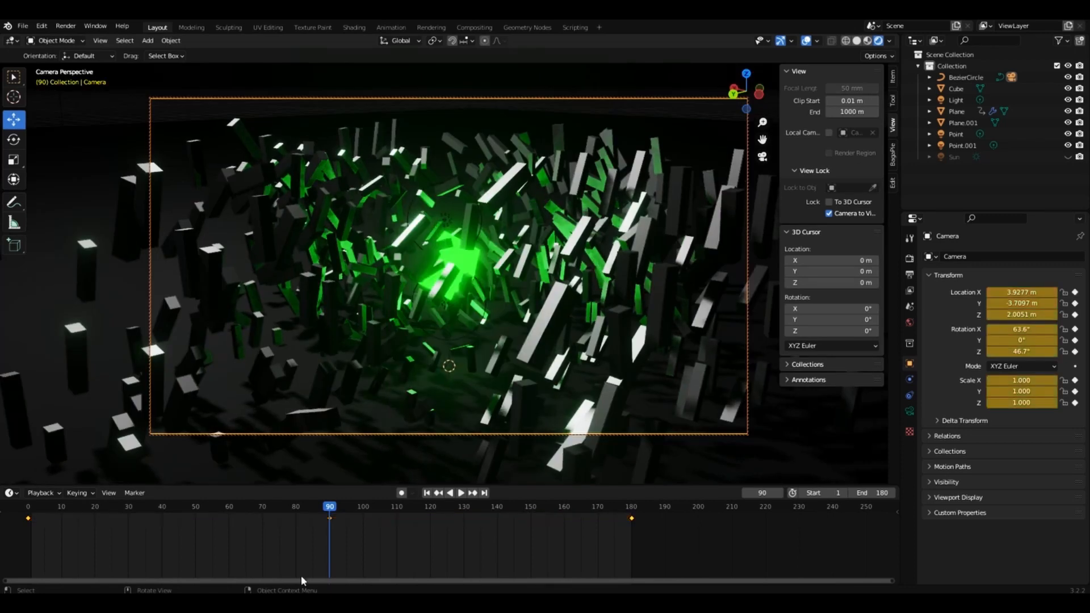
pyautogui.click(829, 213)
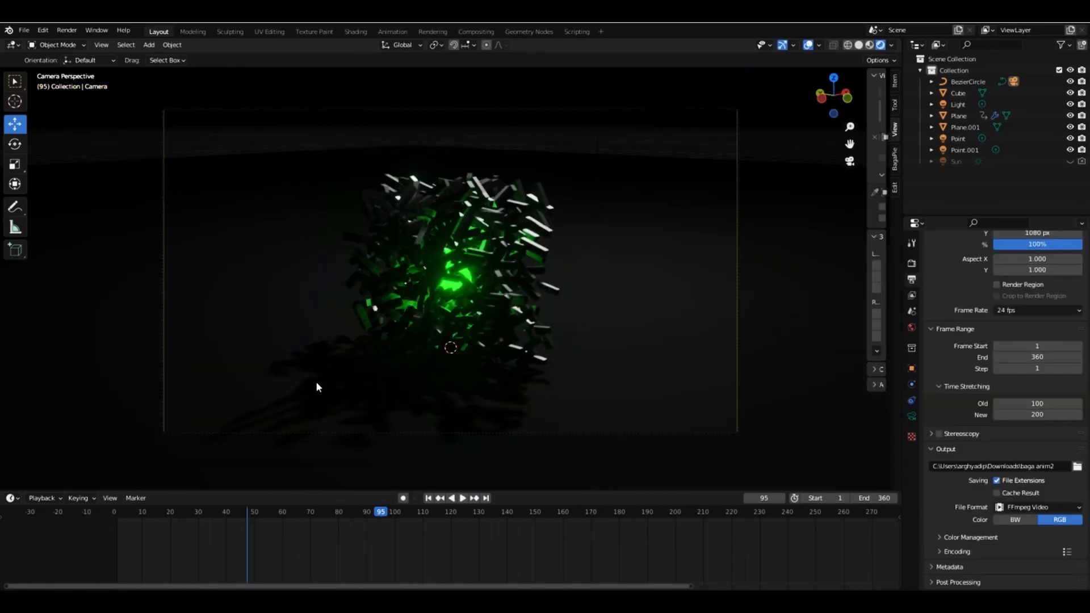
# Add a Plain Axes empty and raise it along Z to the green glow at the centre of the brick cluster.
pyautogui.hotkey('shift', 'a')
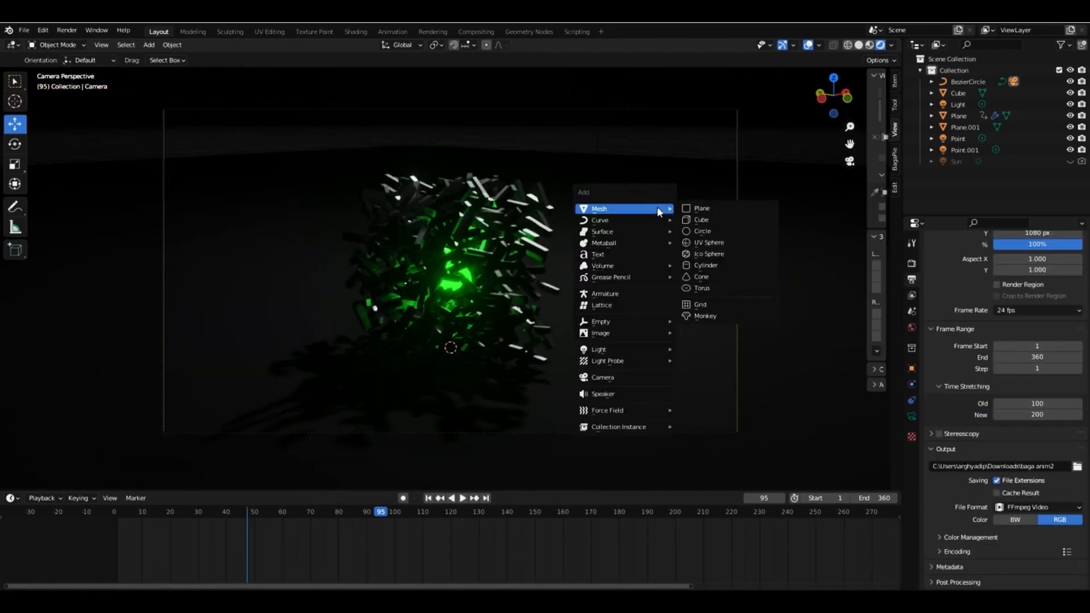
pyautogui.click(714, 320)
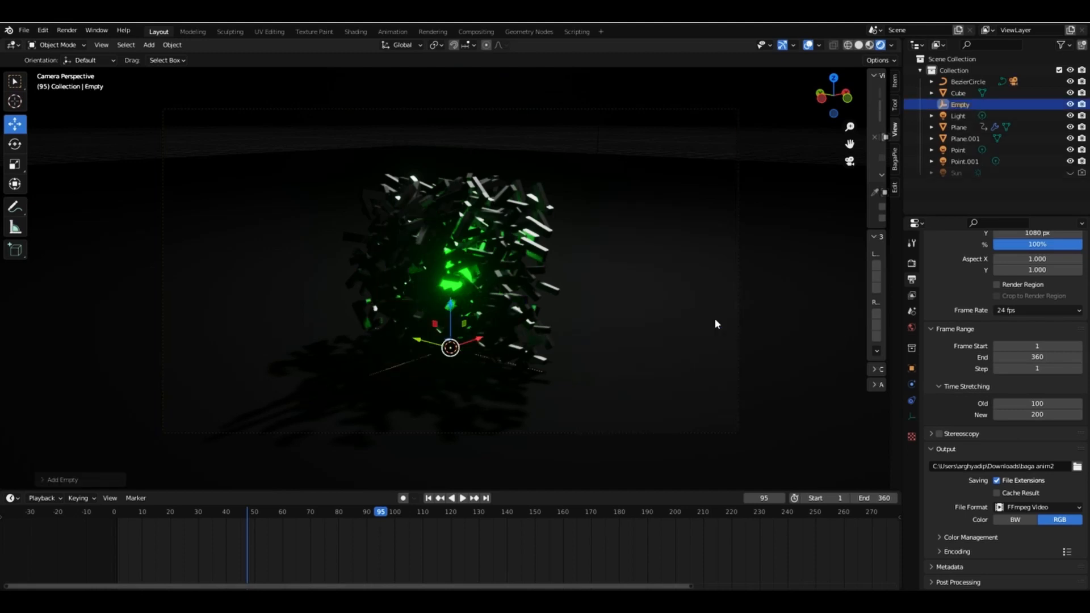
pyautogui.moveTo(452, 322); pyautogui.dragTo(451, 262)
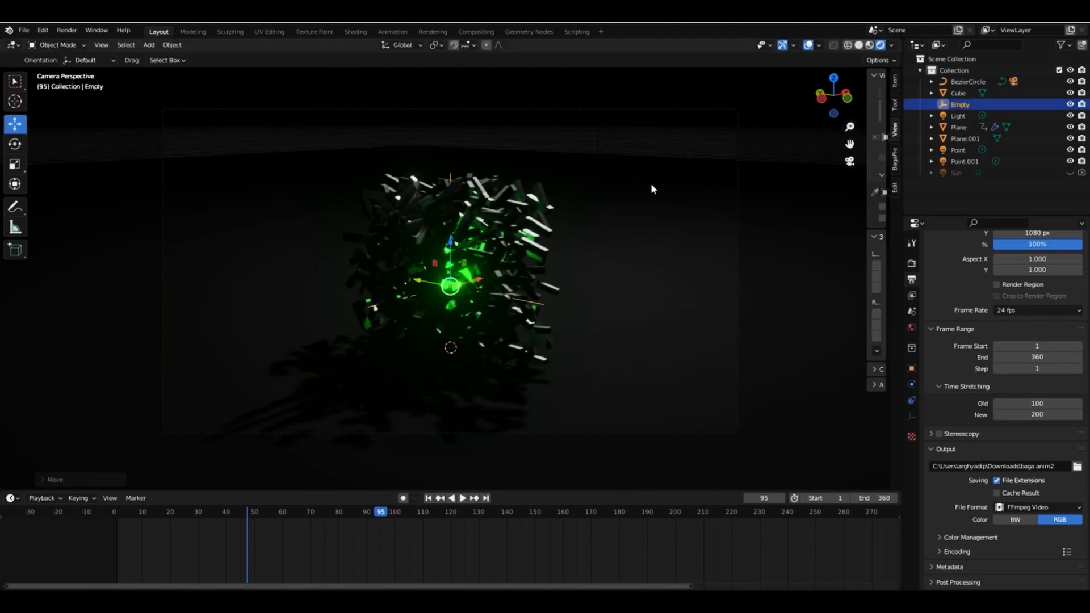
# Set the camera's Depth of Field to focus on the Empty object.
pyautogui.scroll(3, 947, 277)
pyautogui.click(912, 266)
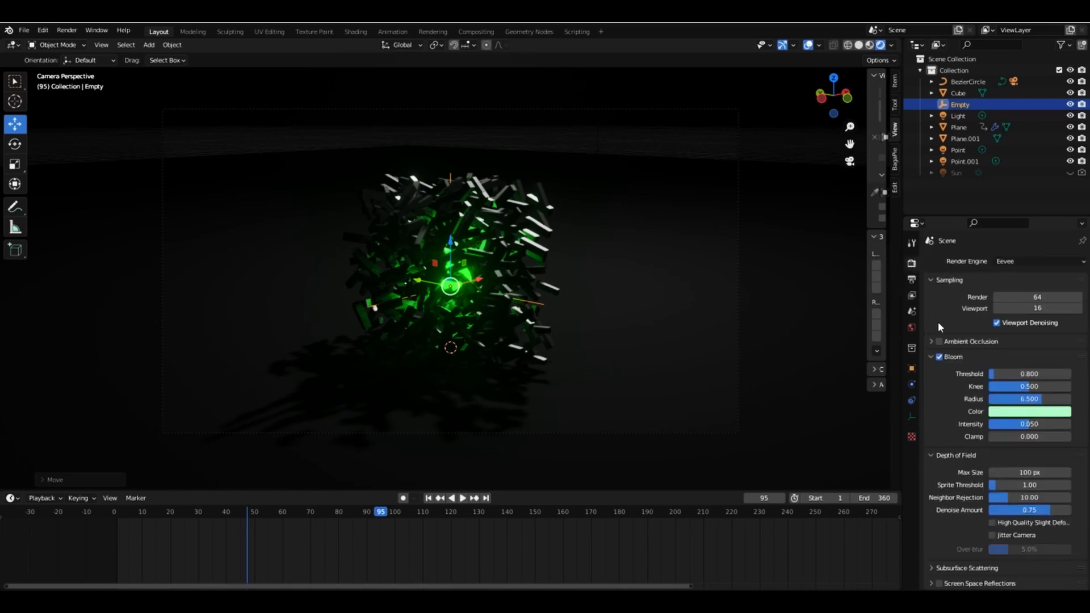
pyautogui.click(1014, 82)
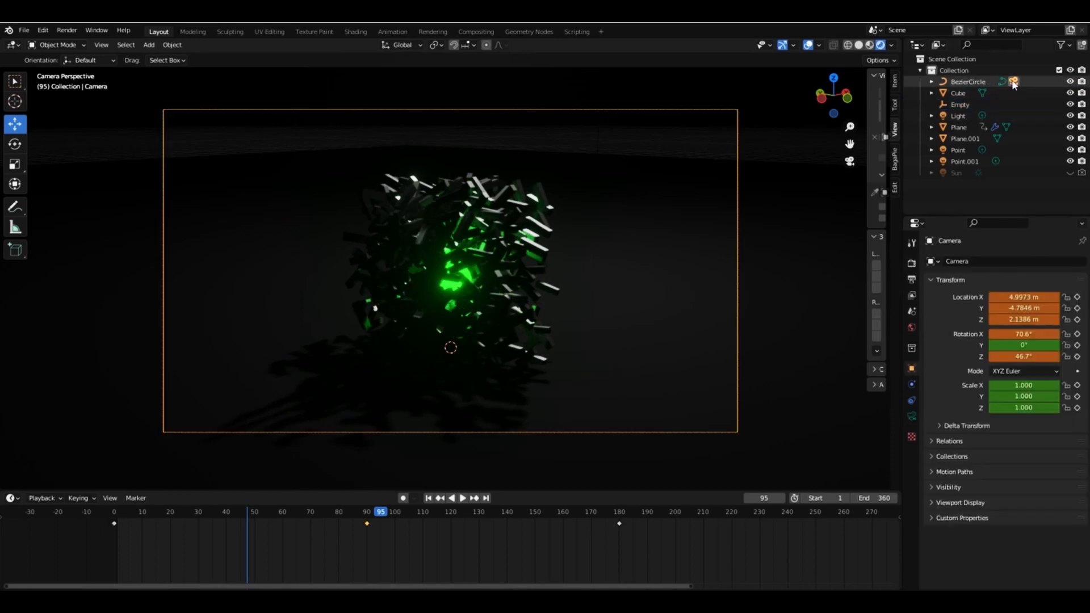
pyautogui.click(911, 416)
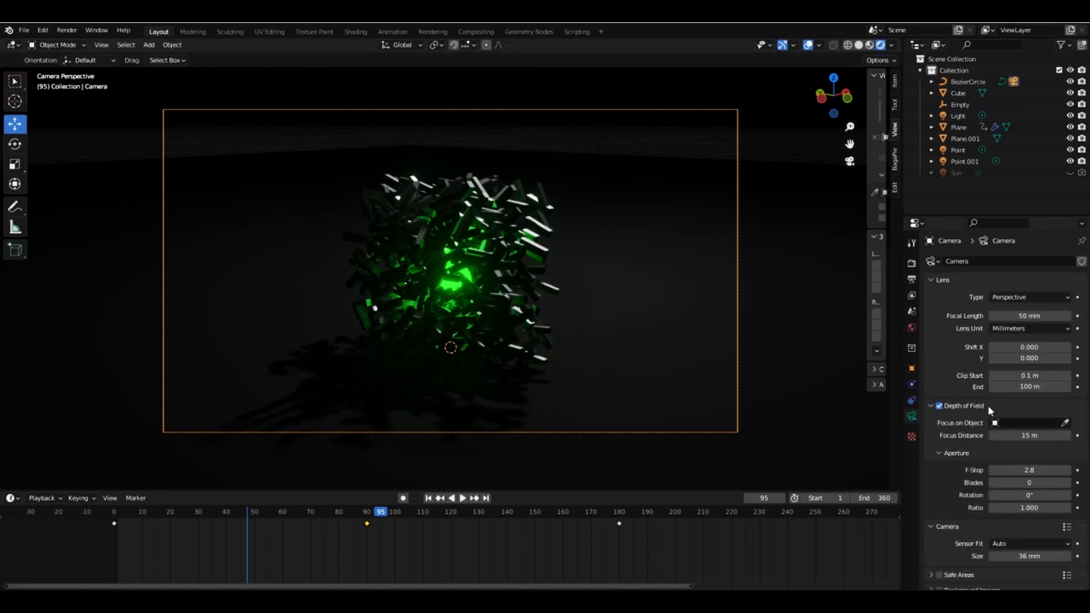
pyautogui.click(1012, 427)
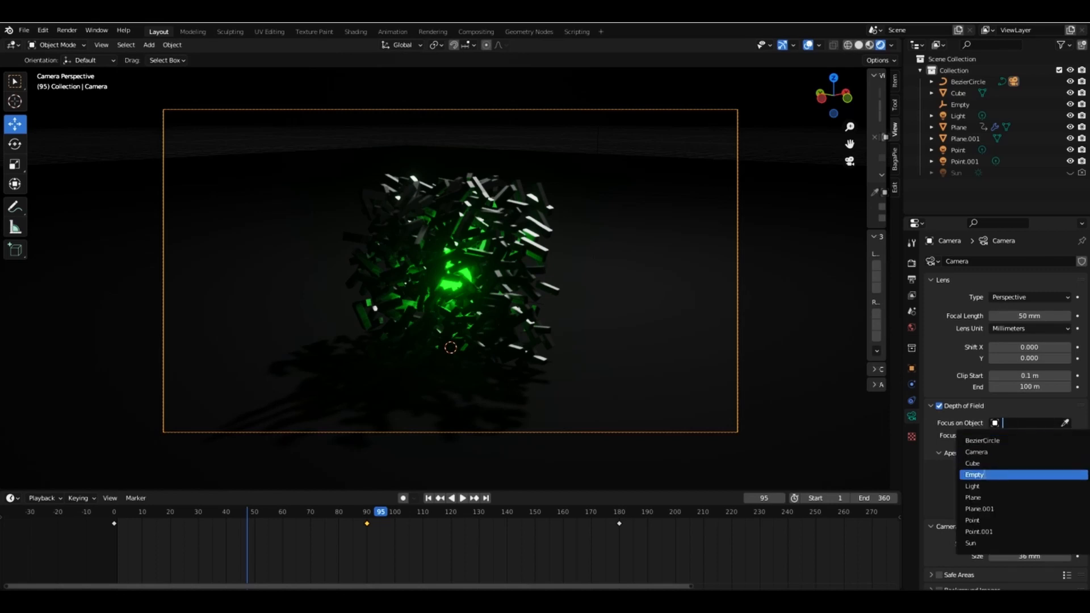
pyautogui.click(987, 474)
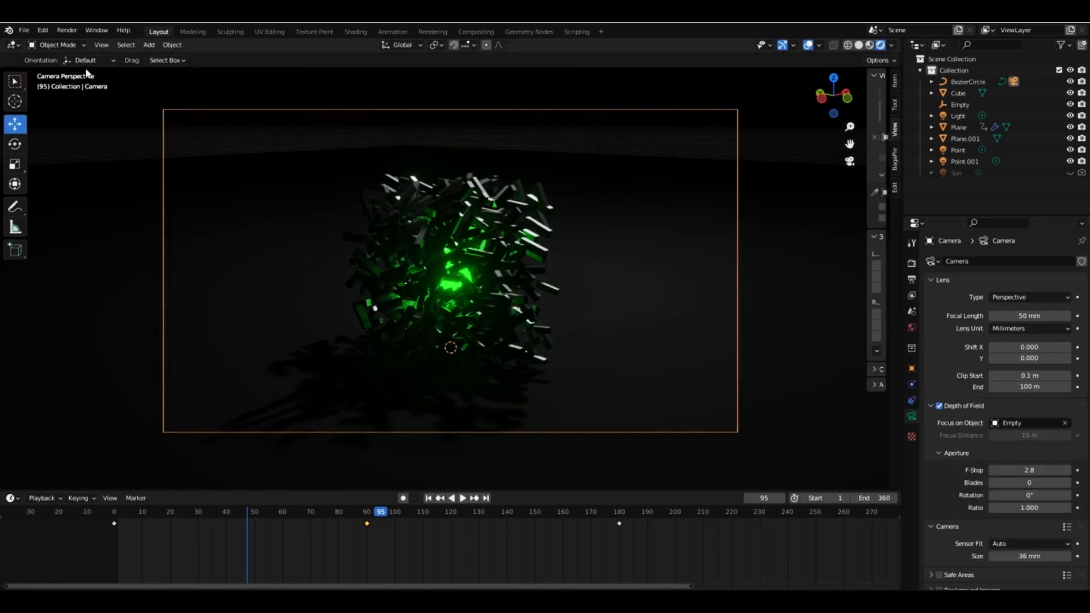
# Split the 3D viewport vertically, widen the new view, and show the whole camera orbit in it from the top.
pyautogui.moveTo(4, 40); pyautogui.dragTo(368, 47)
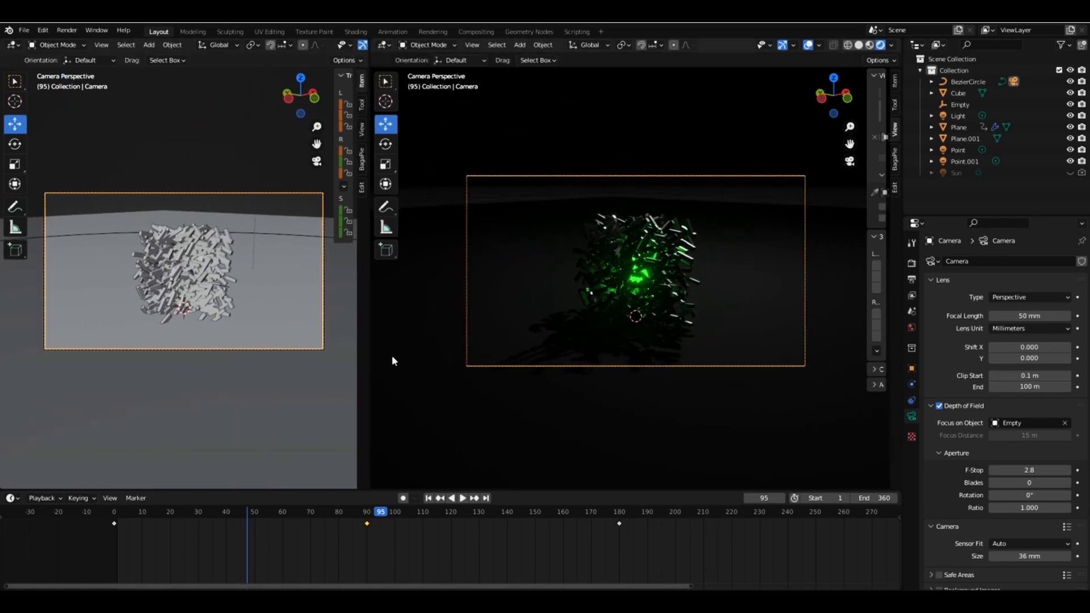
pyautogui.rightClick(334, 489)
pyautogui.moveTo(380, 211); pyautogui.dragTo(439, 214)
pyautogui.press('KP_7')
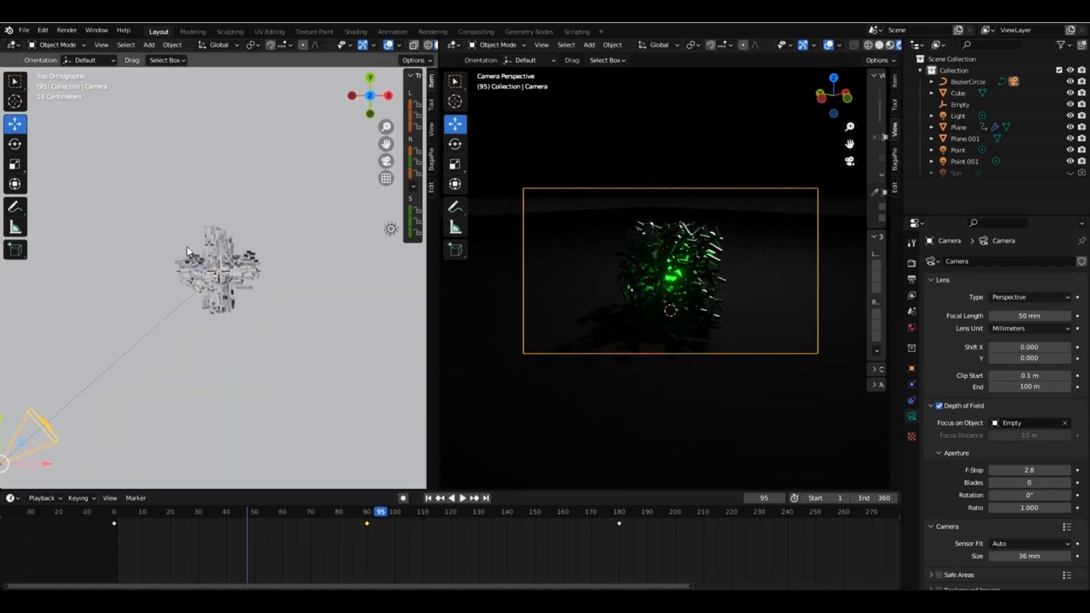
pyautogui.moveTo(387, 128); pyautogui.dragTo(386, 127)
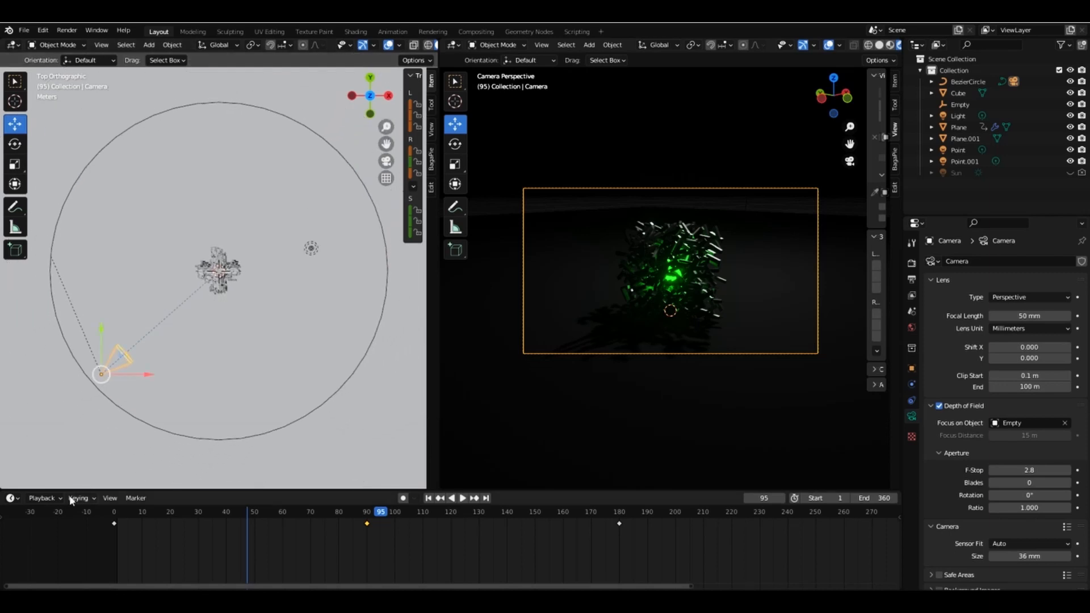
# At frame 0, move the empty from the brick cluster to the camera's position on the orbit circle.
pyautogui.click(115, 514)
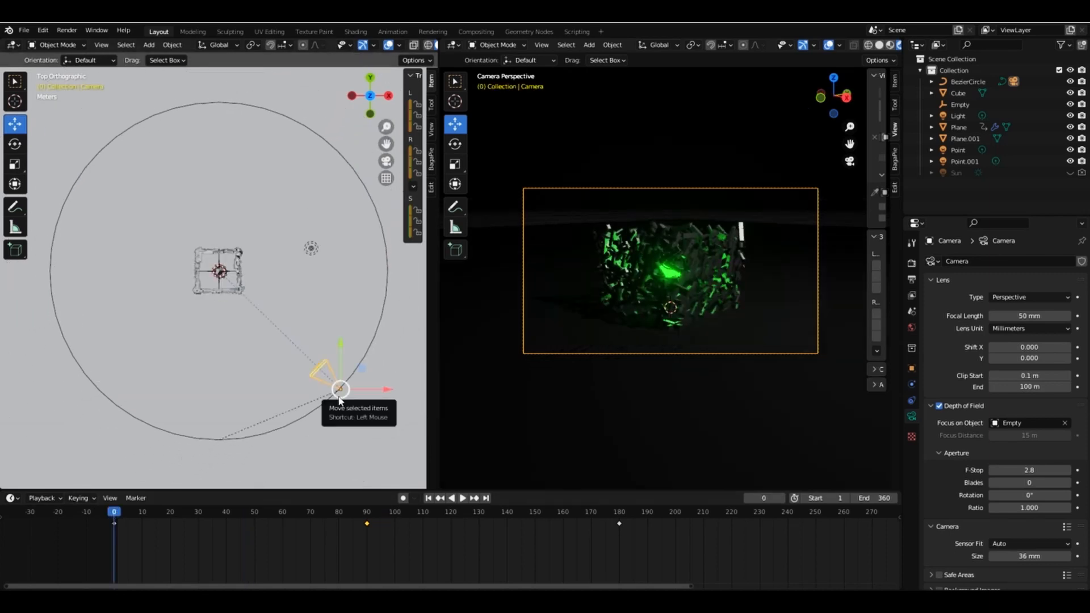
pyautogui.click(962, 102)
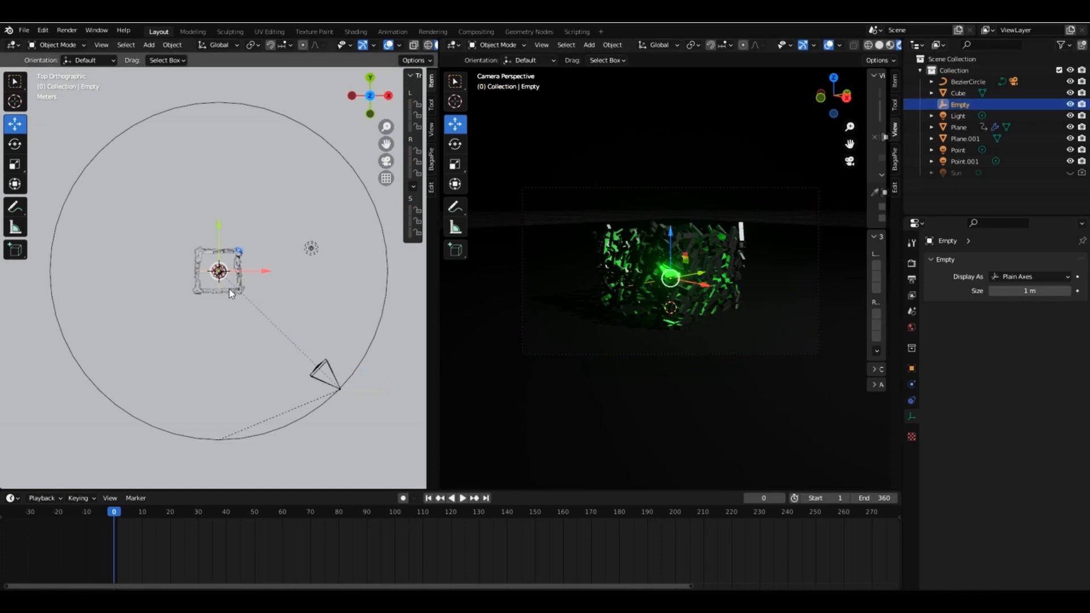
pyautogui.press('g')
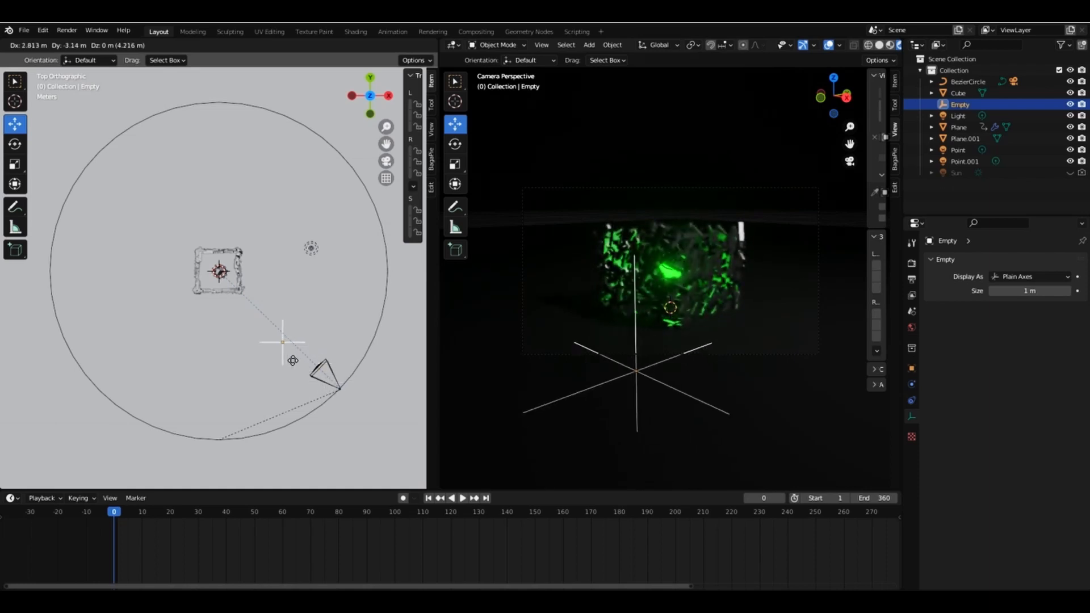
pyautogui.click(349, 407)
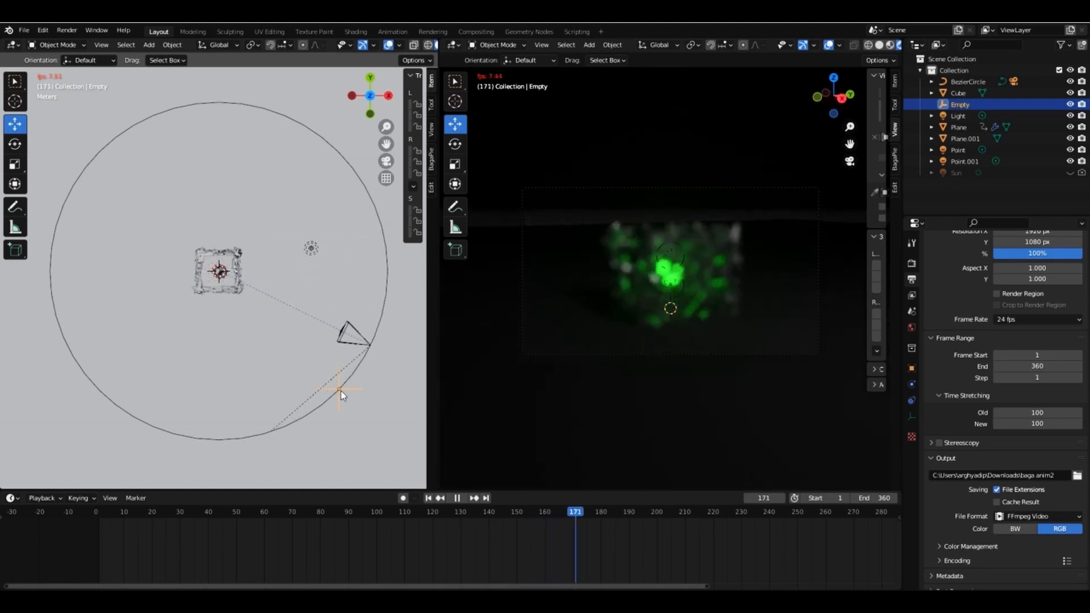
# Stop playback, return to frame 1 and set the Time Stretching New value to 200.
pyautogui.press('space')
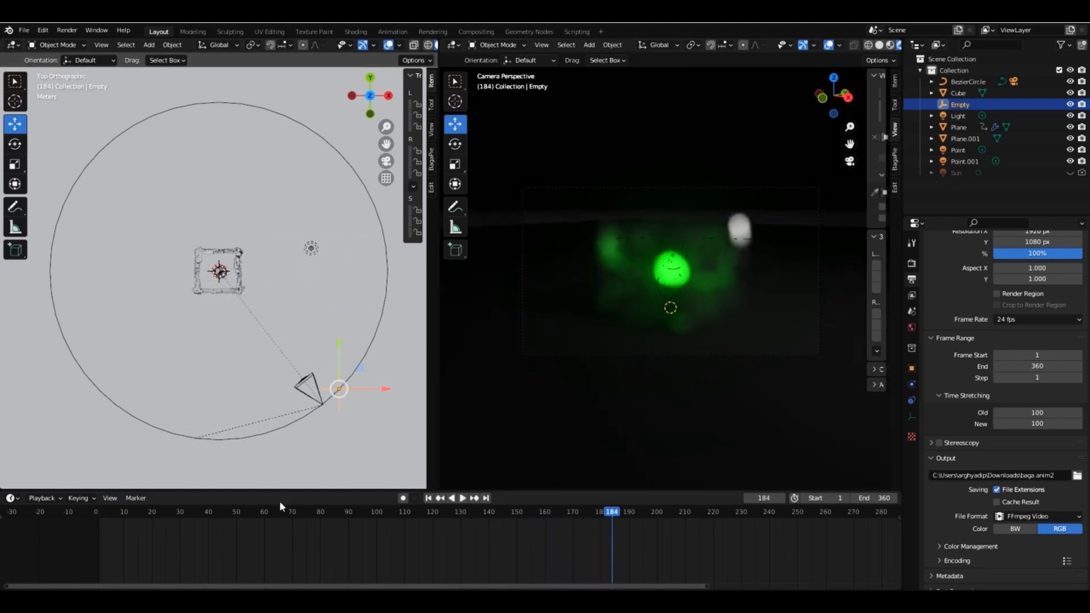
pyautogui.click(97, 511)
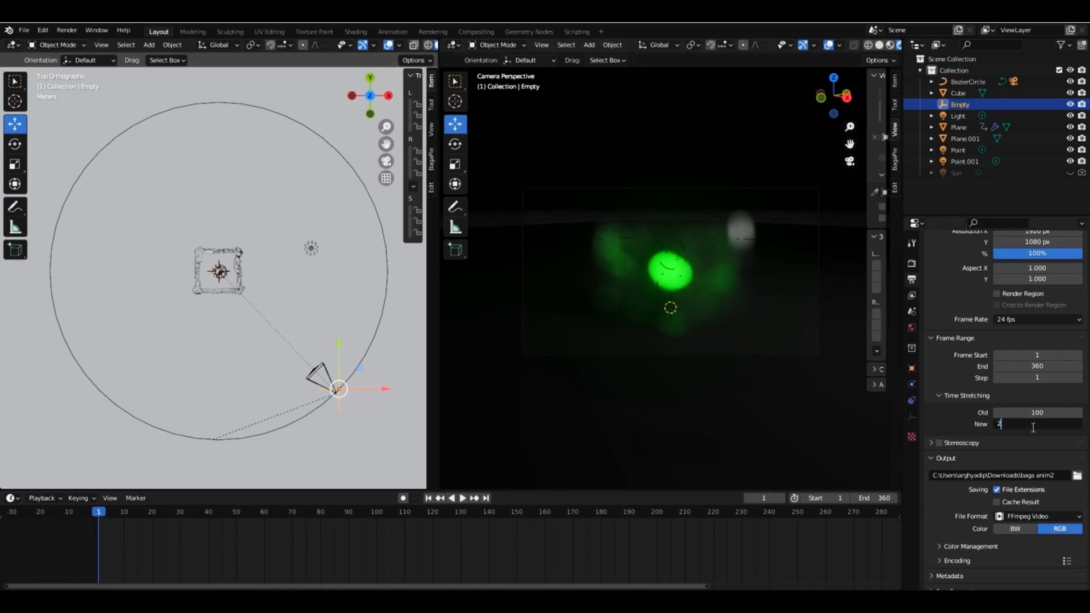
pyautogui.press('Return')
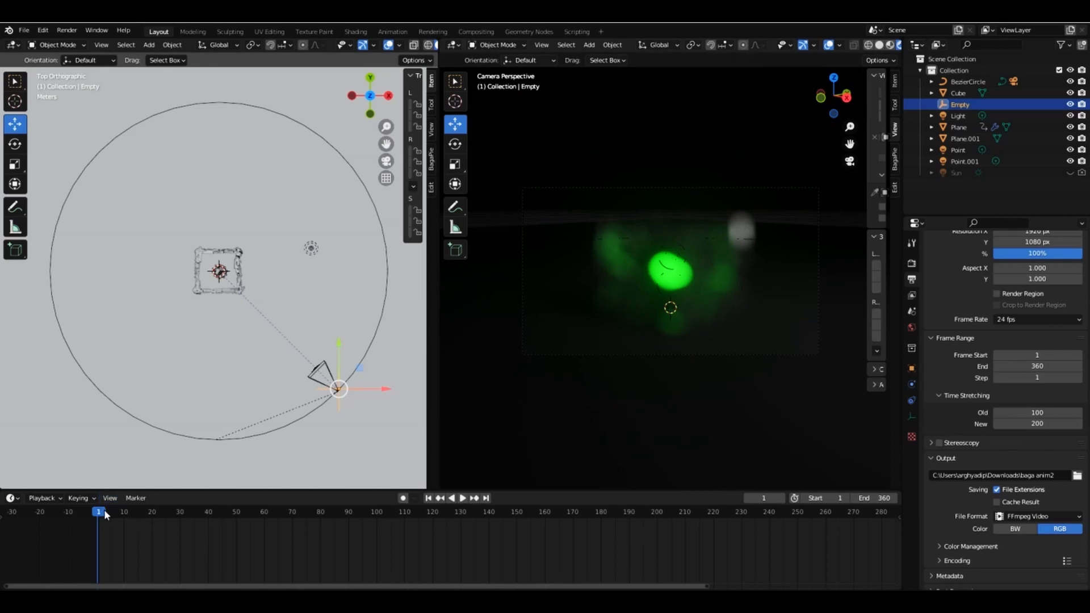
# Play the animation from frame 1 to check the camera orbit and the depth-of-field blur on the bricks.
pyautogui.press('space')
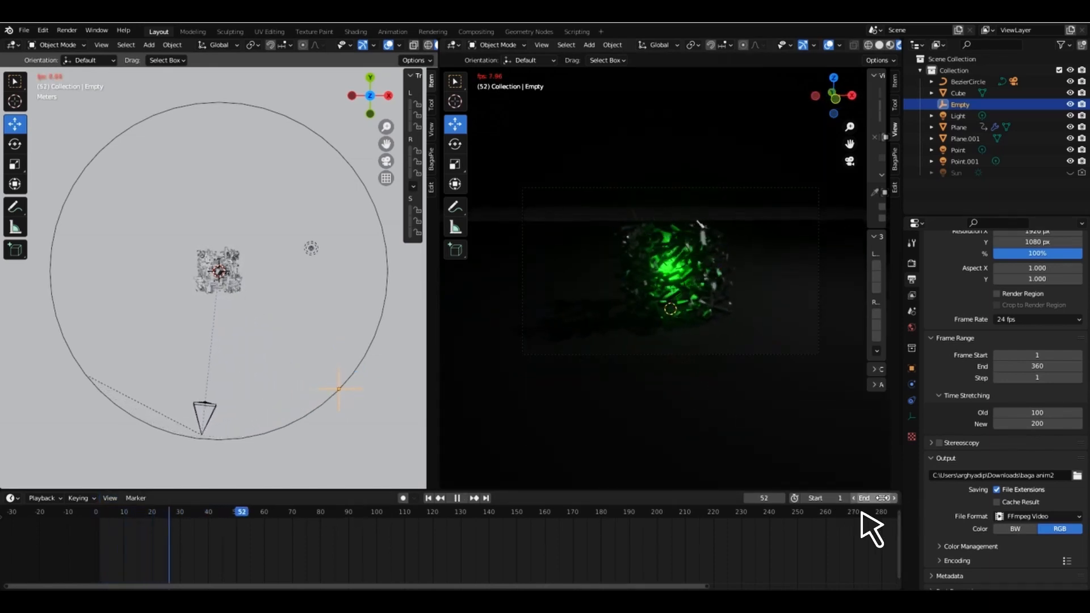
pyautogui.moveTo(692, 587); pyautogui.dragTo(854, 590)
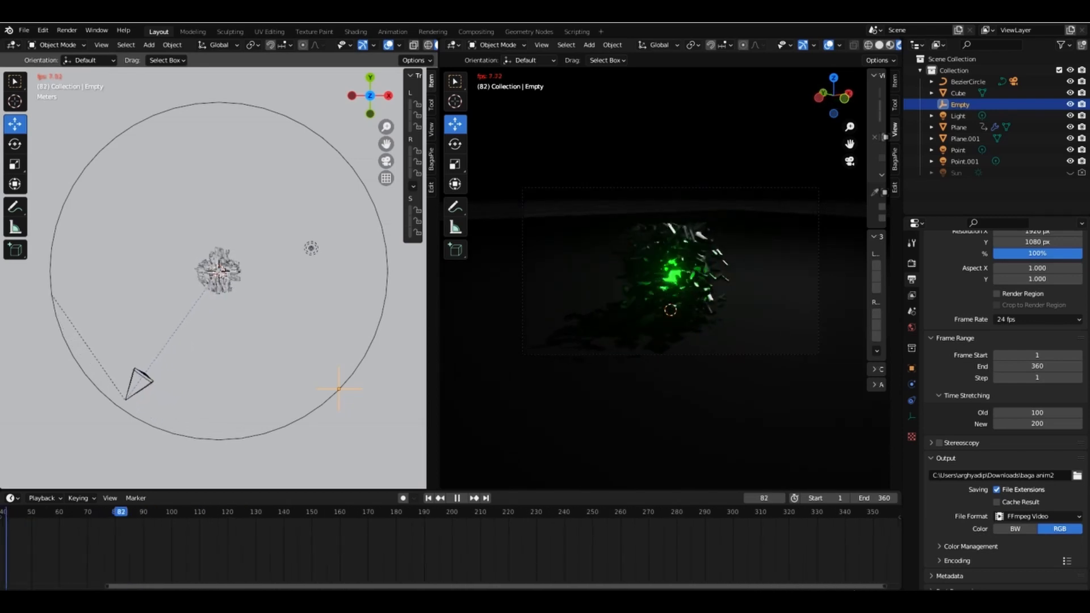
pyautogui.press('space')
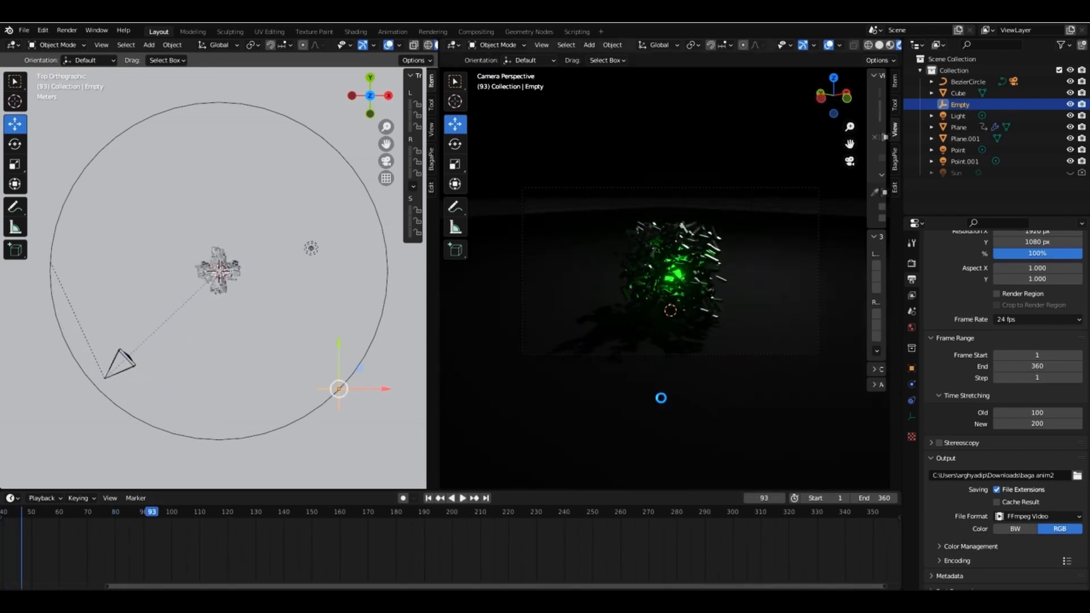